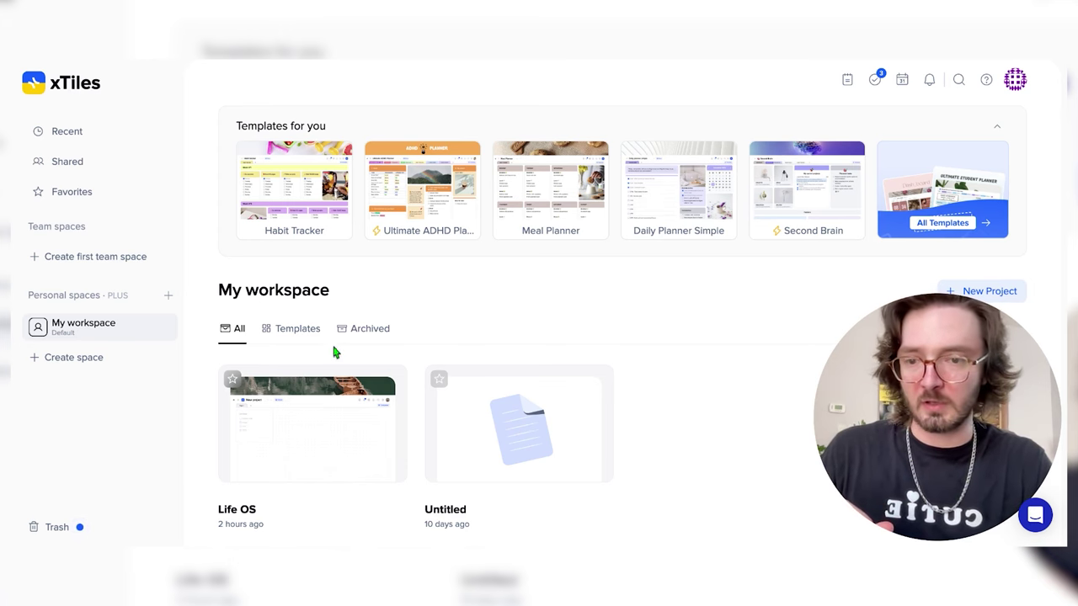
# Open the Life OS project and move the art gallery image beside the August note on the mood board.
pyautogui.click(315, 404)
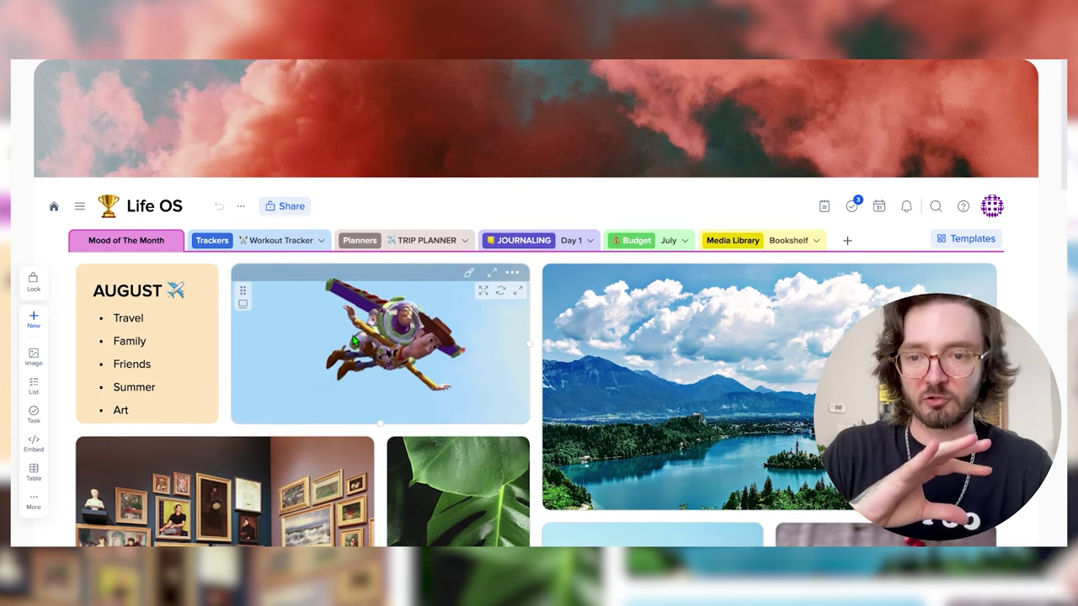
pyautogui.scroll(-1, 354, 339)
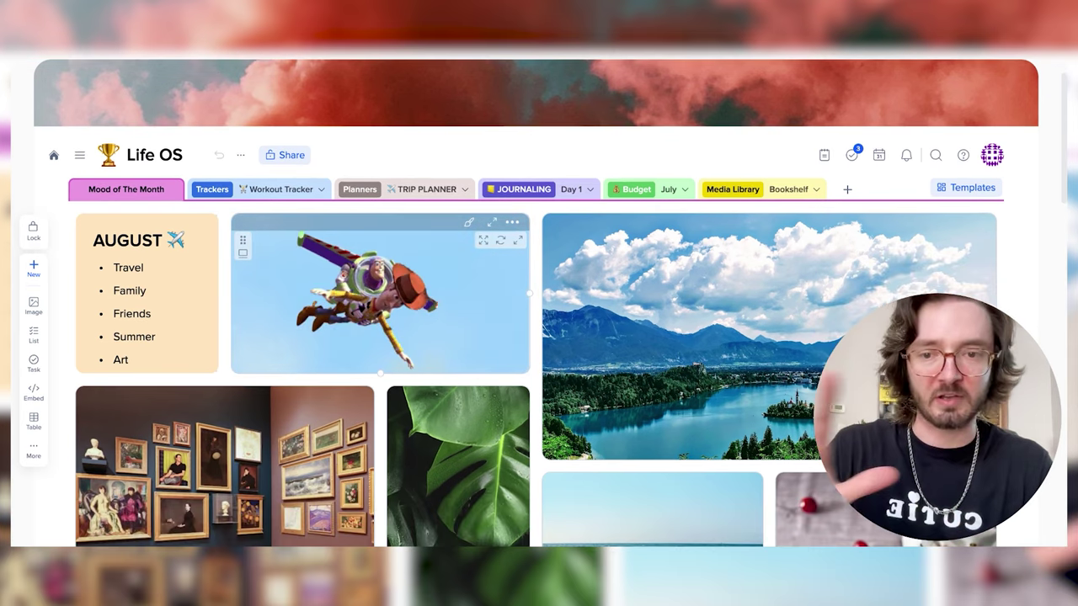
pyautogui.moveTo(259, 395); pyautogui.dragTo(406, 284)
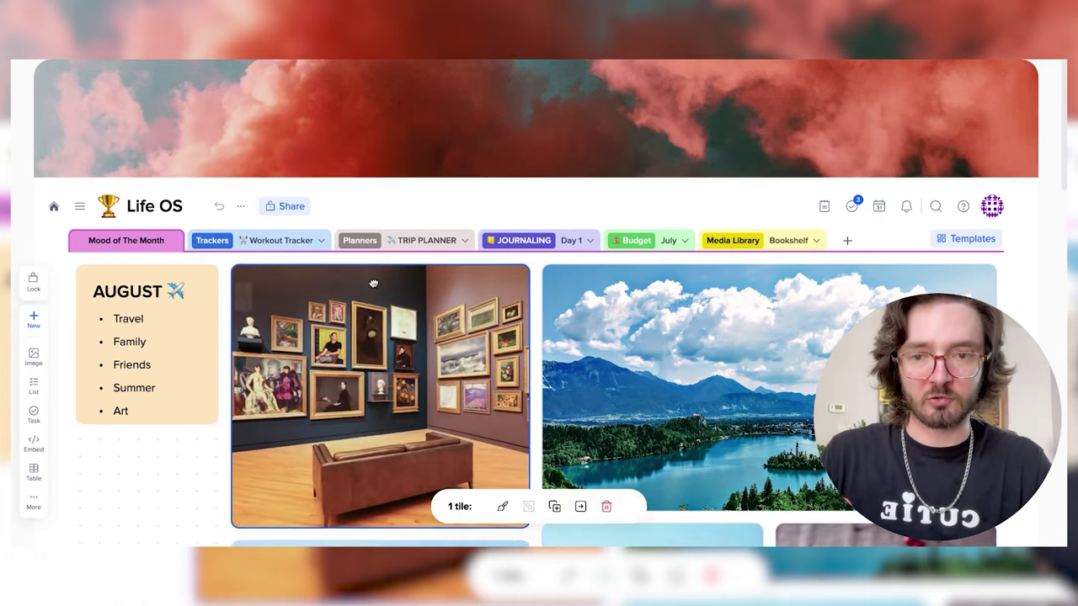
# Move the flying cartoon characters image to the left of the leaf image and swap the beach and cherries images.
pyautogui.scroll(-3, 383, 342)
pyautogui.moveTo(364, 331); pyautogui.dragTo(169, 336)
pyautogui.scroll(-2, 379, 337)
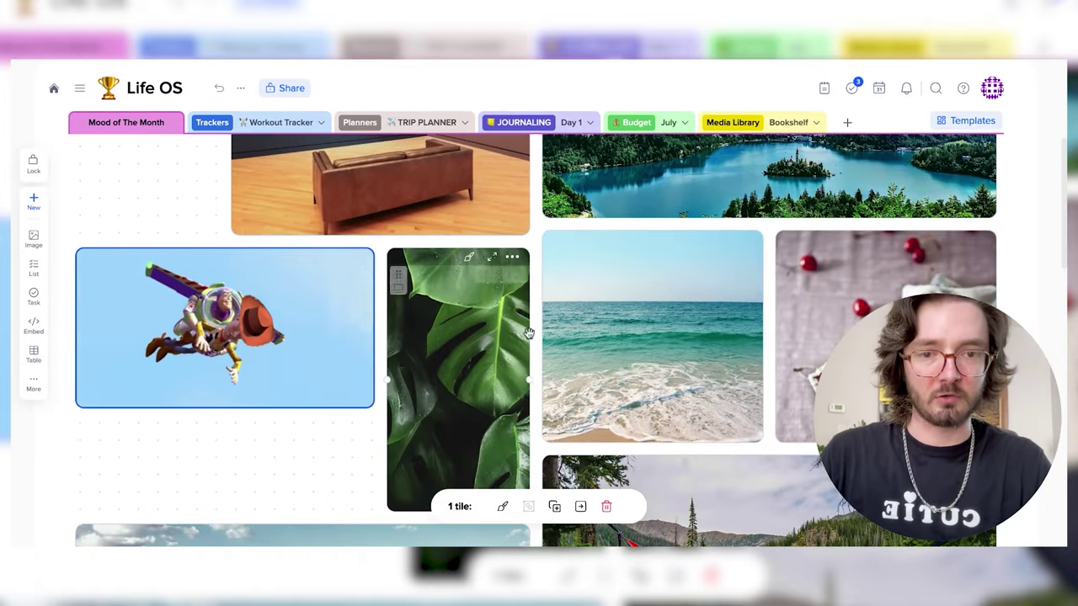
pyautogui.moveTo(651, 243)
pyautogui.mouseDown()
pyautogui.moveTo(942, 243)
pyautogui.moveTo(659, 246)
pyautogui.mouseUp()
pyautogui.scroll(-5, 649, 337)
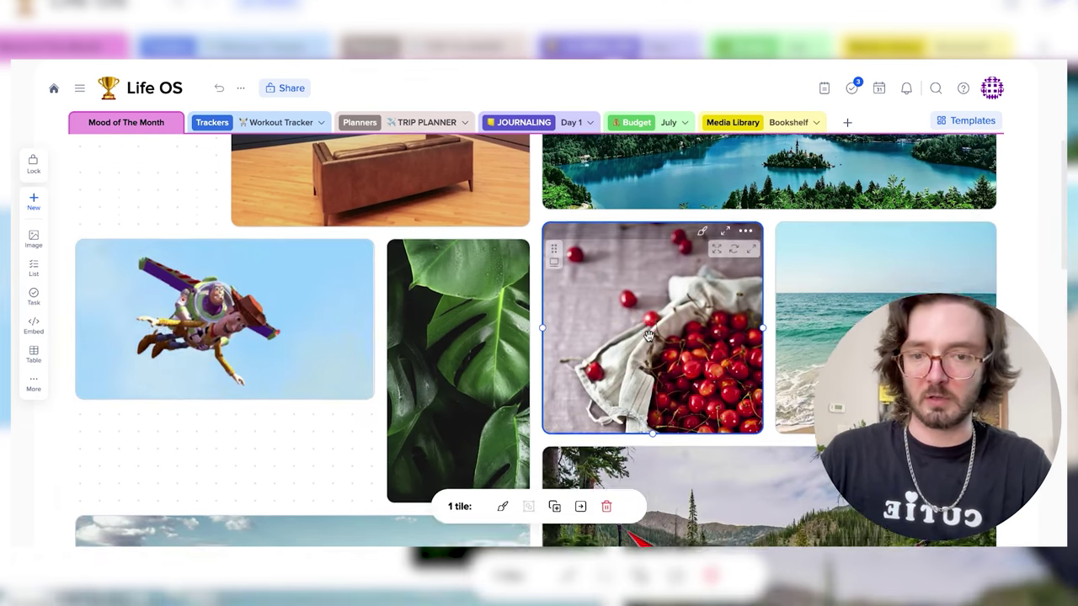
pyautogui.scroll(5, 126, 252)
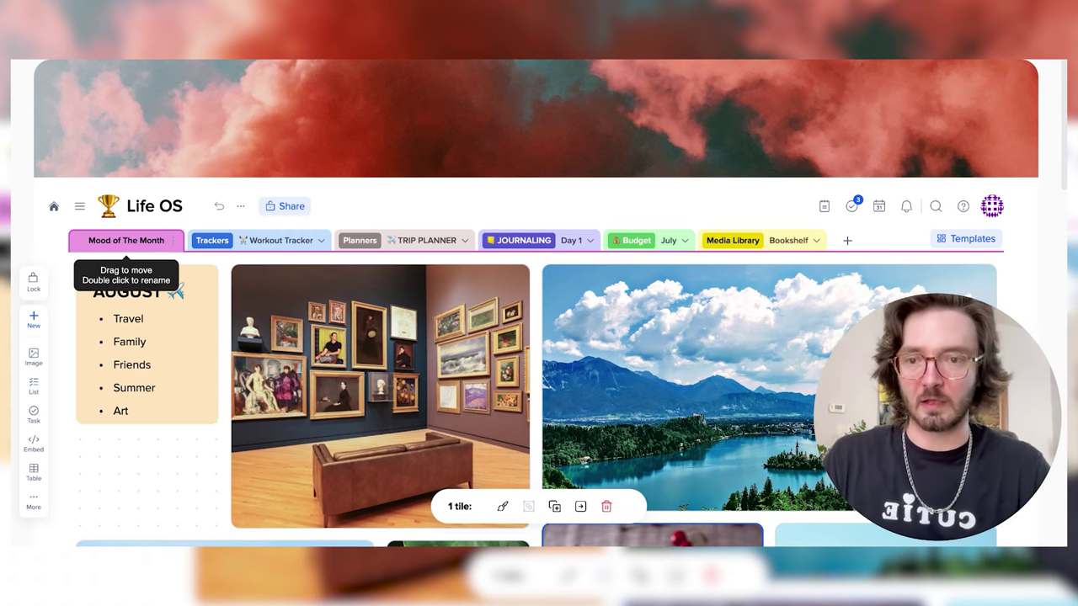
# View the Exercises section of the Workout Tracker page and the itinerary on the Trip Planner page.
pyautogui.scroll(-1, 203, 300)
pyautogui.scroll(-1, 202, 300)
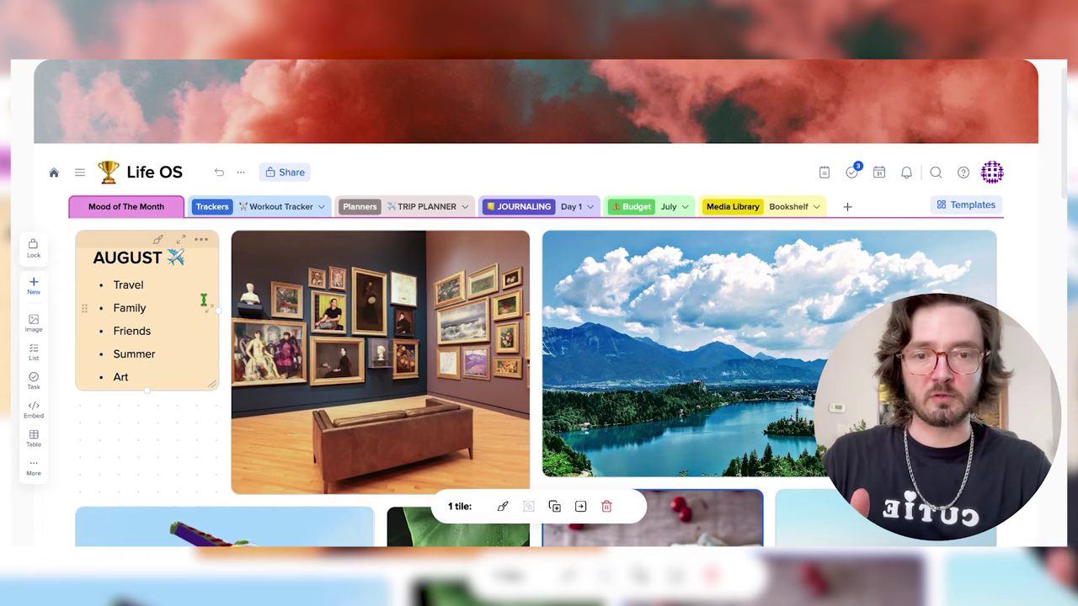
pyautogui.click(263, 210)
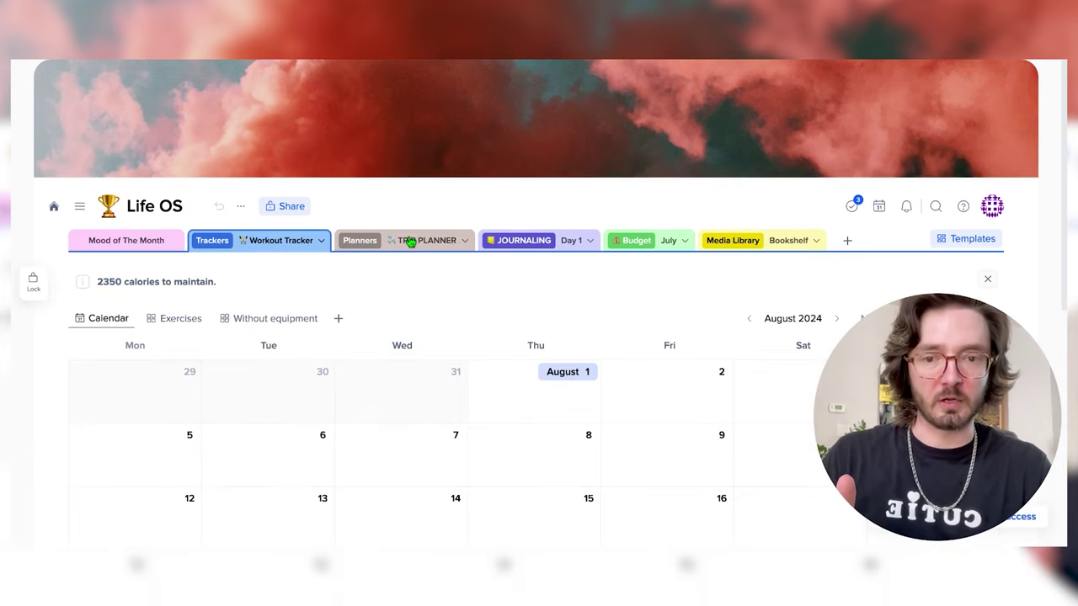
pyautogui.click(181, 320)
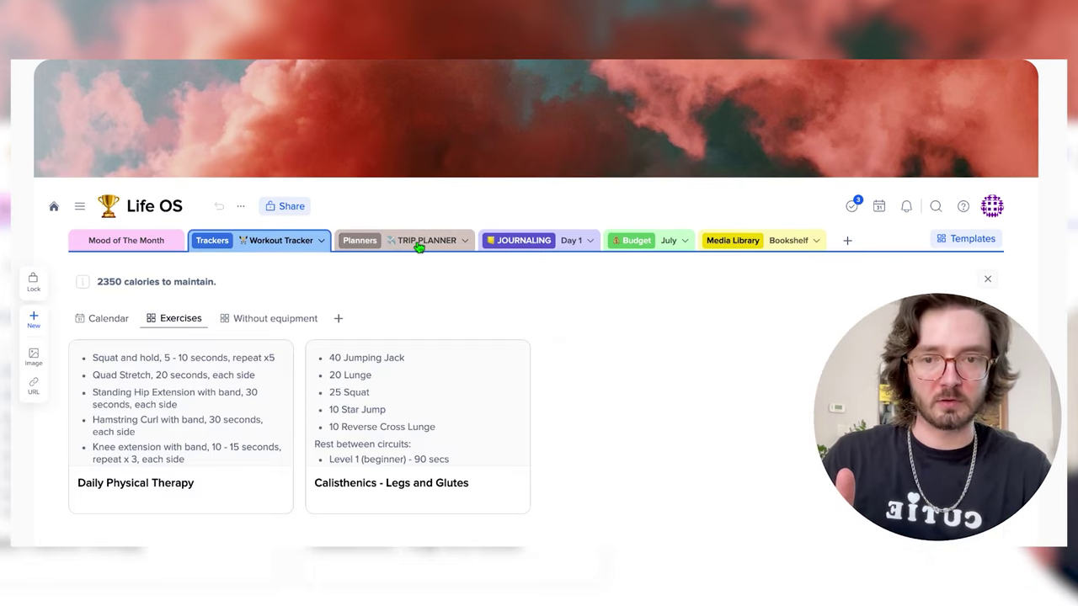
pyautogui.click(418, 244)
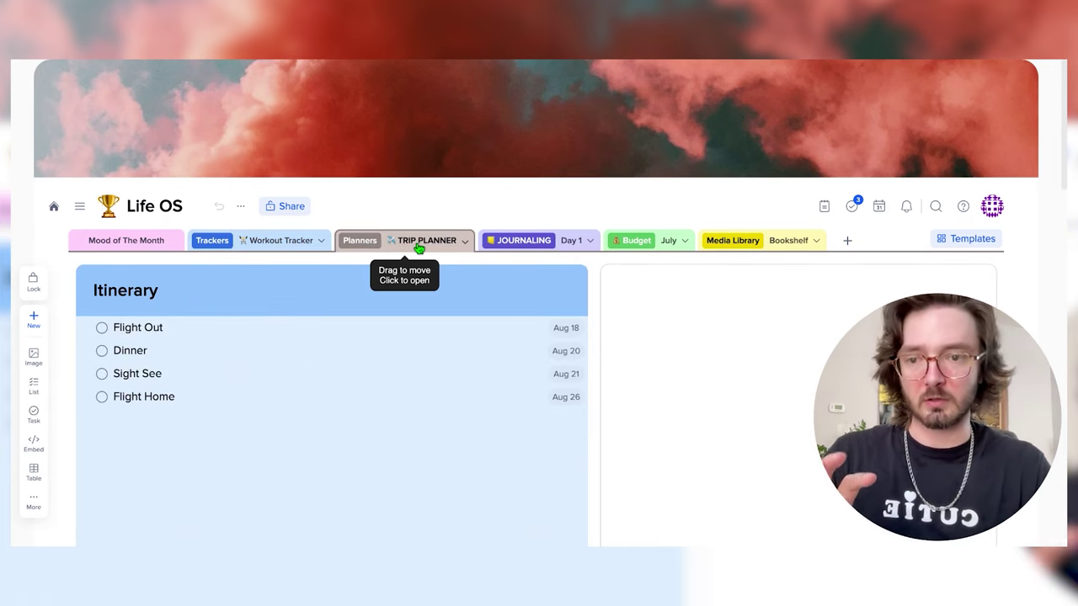
pyautogui.scroll(-2, 477, 292)
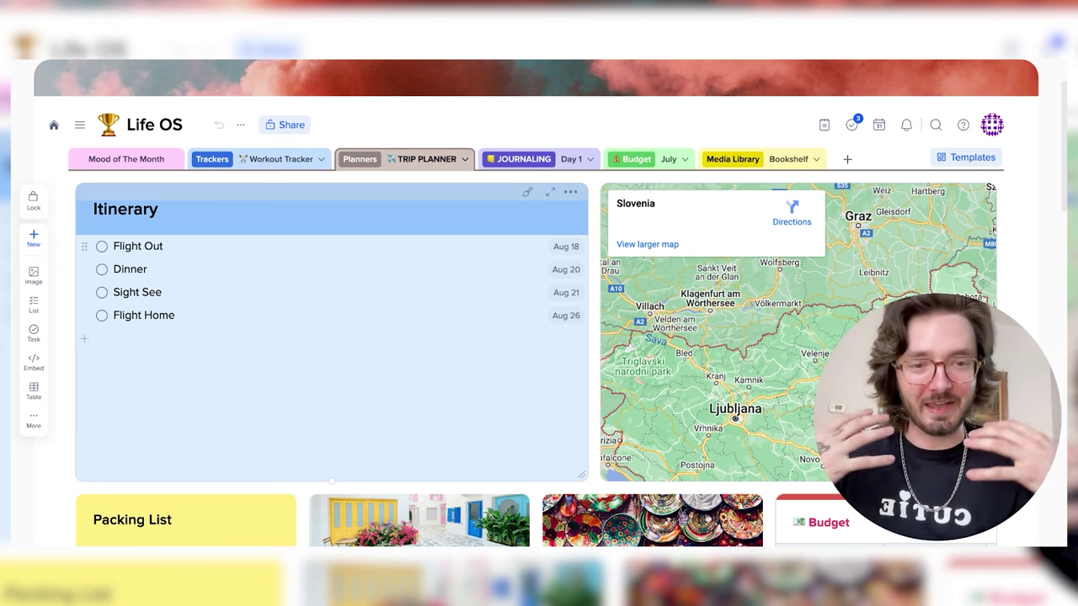
# Browse the personal planning templates in the template gallery and close the gallery.
pyautogui.click(969, 156)
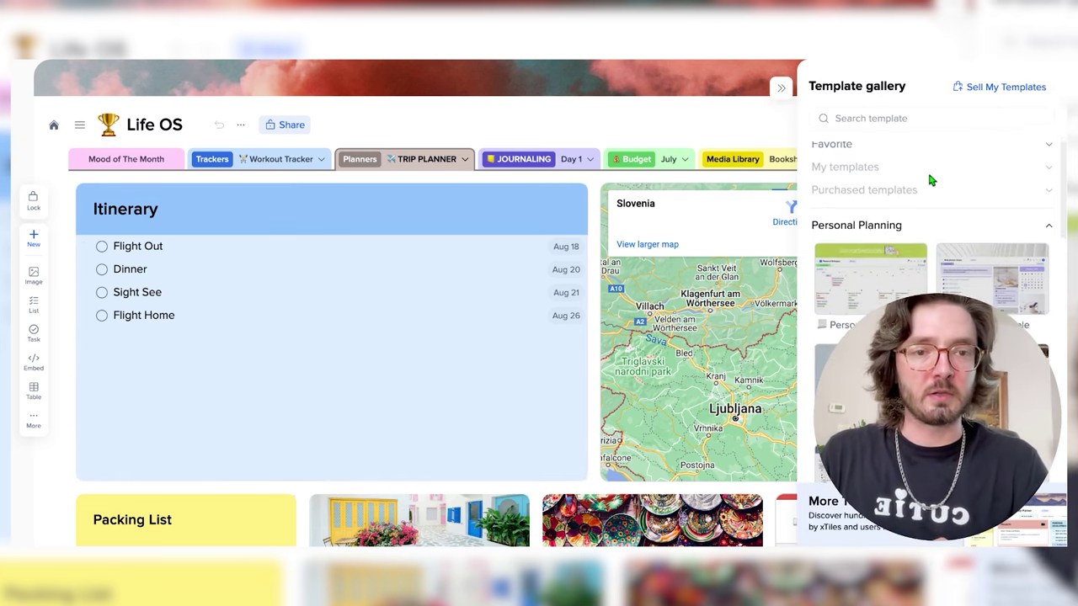
pyautogui.scroll(-5, 931, 180)
pyautogui.scroll(-2, 931, 219)
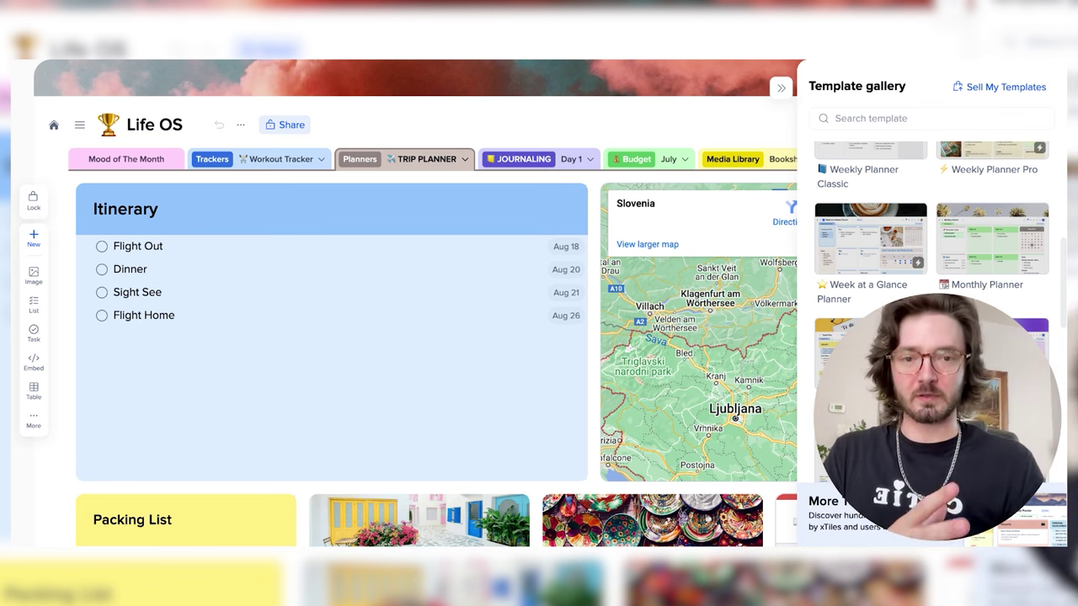
pyautogui.click(781, 89)
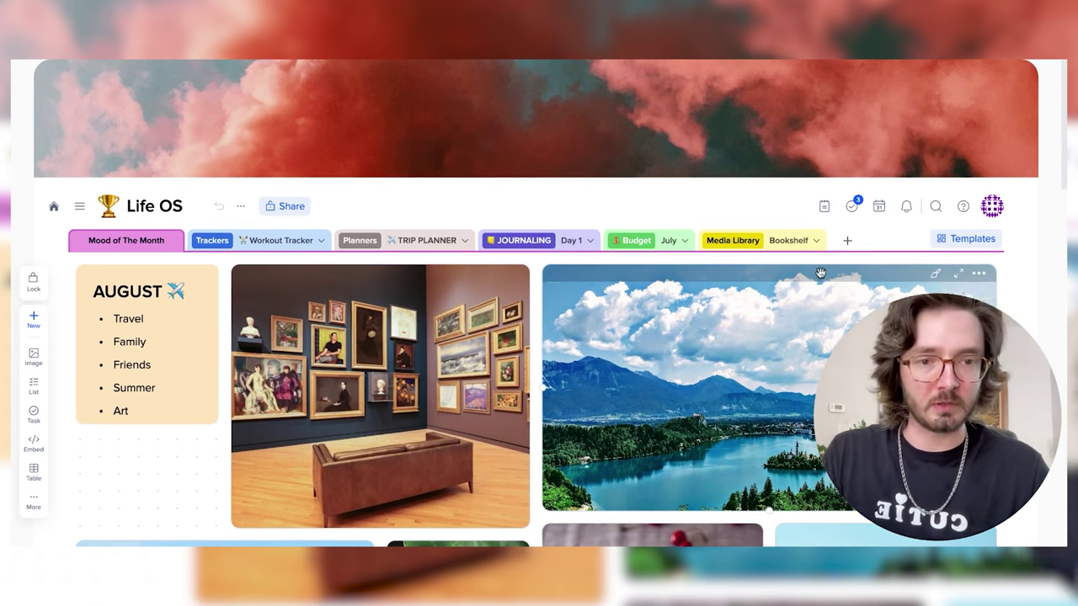
# Create a new empty page in the Life OS project and name it "blank".
pyautogui.click(847, 240)
pyautogui.moveTo(893, 268)
pyautogui.click(732, 275)
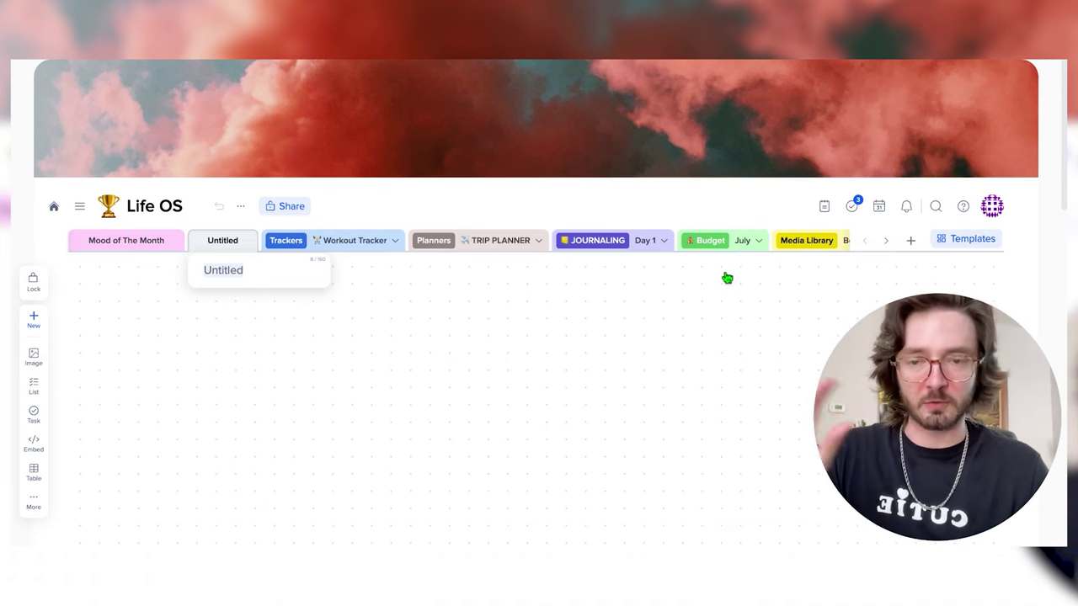
pyautogui.write('blank')
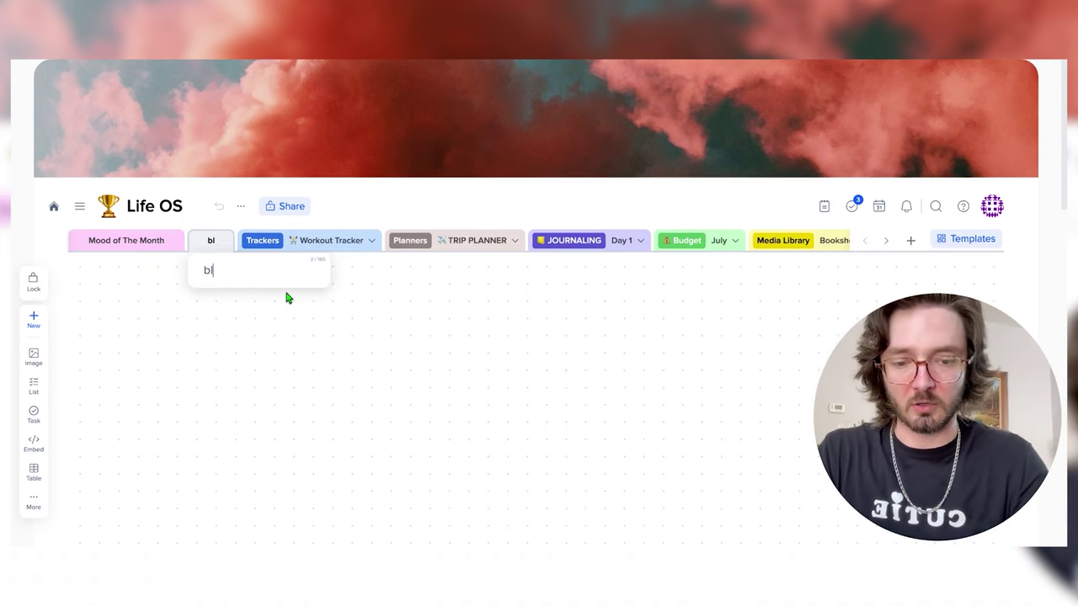
pyautogui.press('Return')
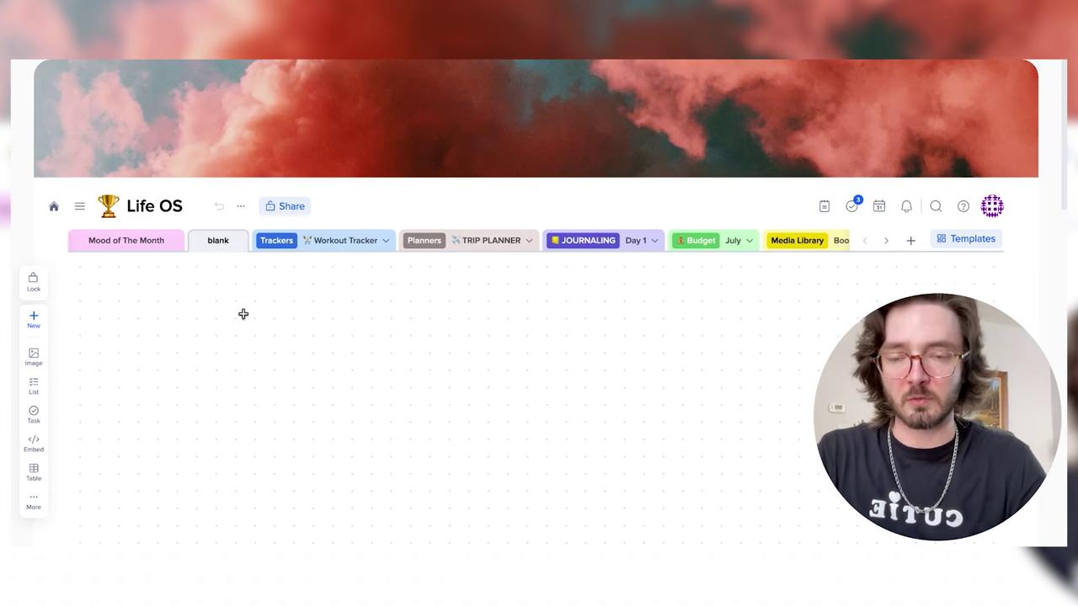
# Draw a large tile in the upper-left corner of the blank page's grid and insert a task into it.
pyautogui.scroll(-2, 244, 314)
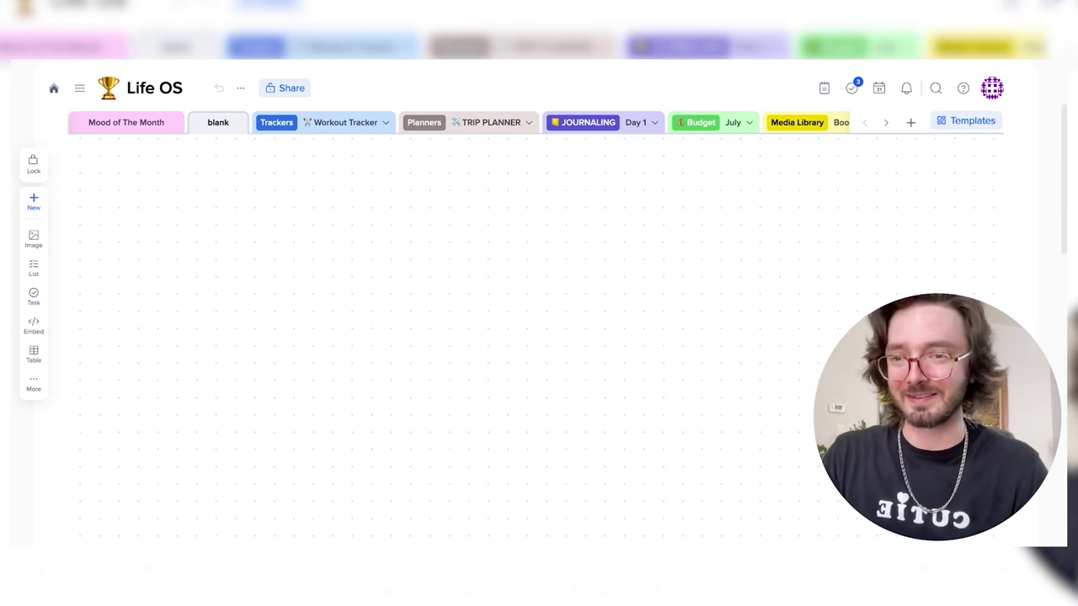
pyautogui.moveTo(76, 138); pyautogui.dragTo(383, 417)
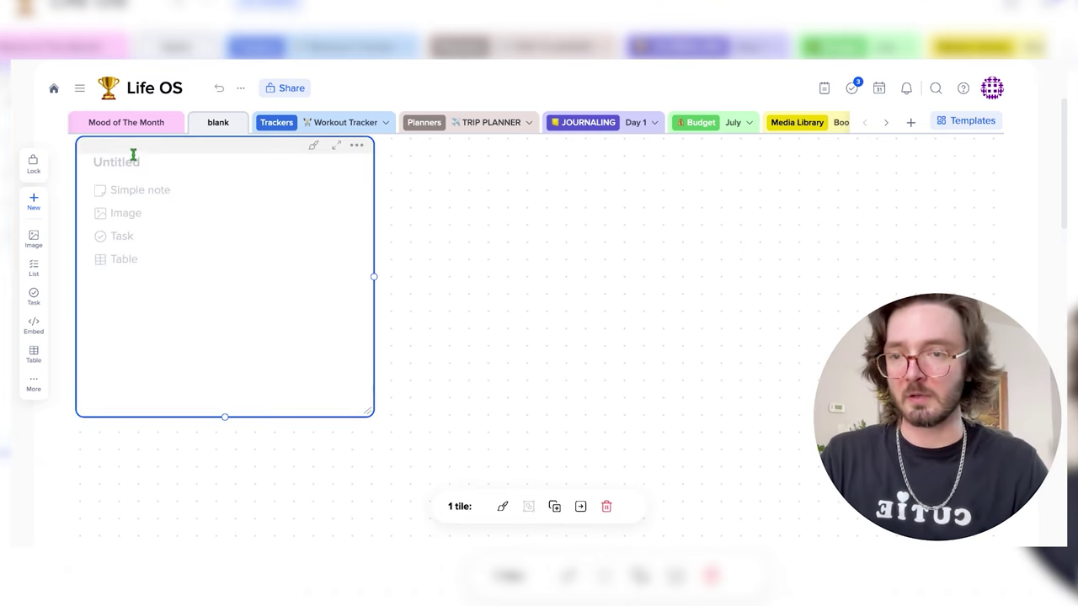
pyautogui.click(131, 236)
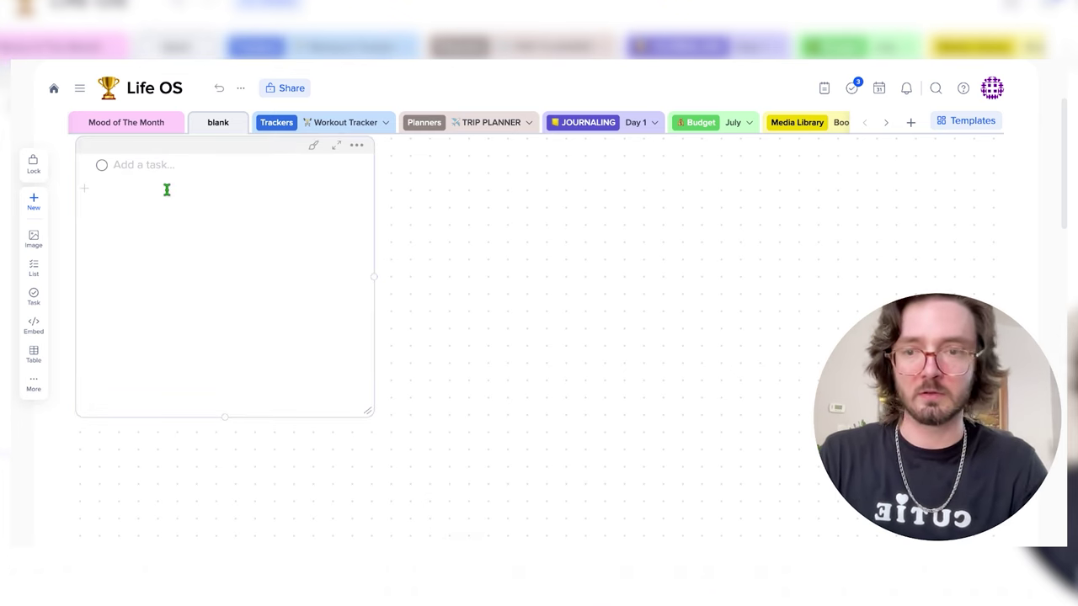
# Examine the list of block commands that can be inserted inside the tile.
pyautogui.click(109, 190)
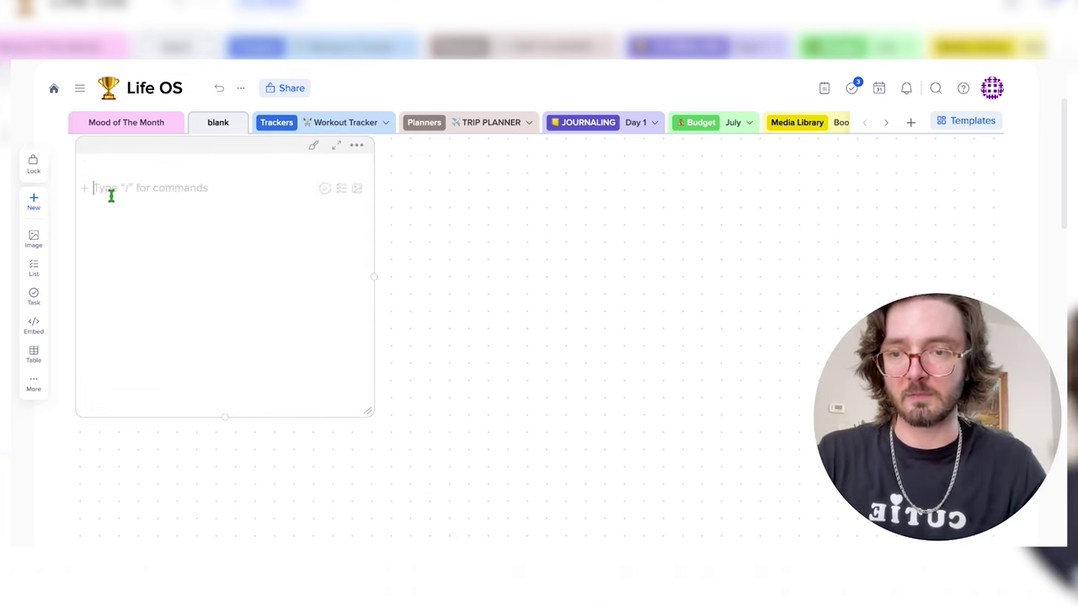
pyautogui.write('/')
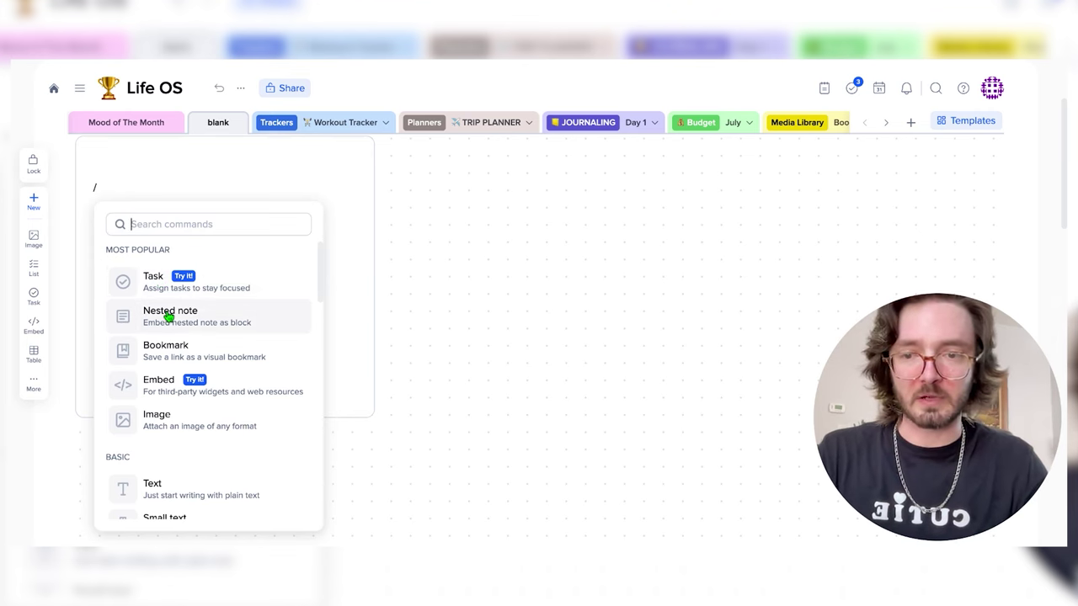
pyautogui.scroll(-2, 168, 352)
pyautogui.scroll(-8, 169, 354)
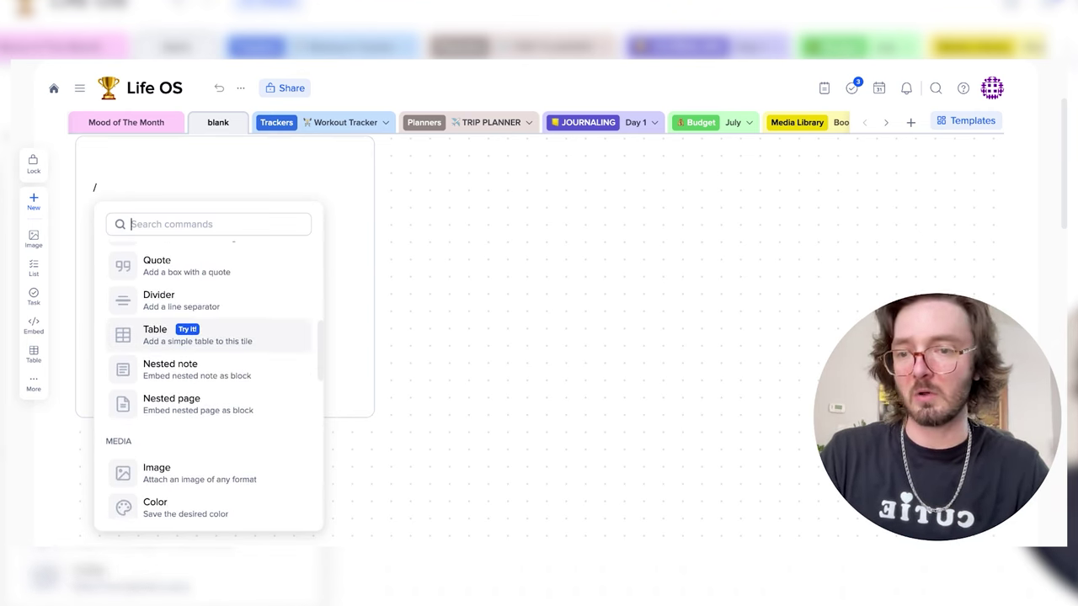
pyautogui.scroll(-1, 170, 371)
pyautogui.scroll(-2, 168, 368)
pyautogui.scroll(1, 168, 369)
pyautogui.click(193, 176)
# Add a task list in the tile's first line with the tasks 1, 2, 3, 4 and 5.
pyautogui.click(123, 164)
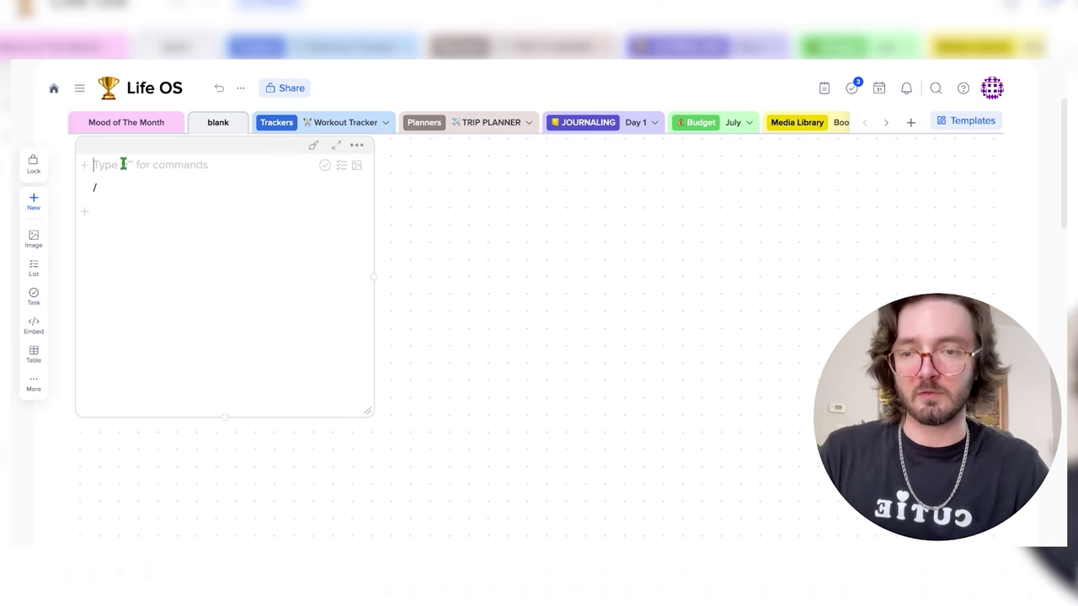
pyautogui.write('/')
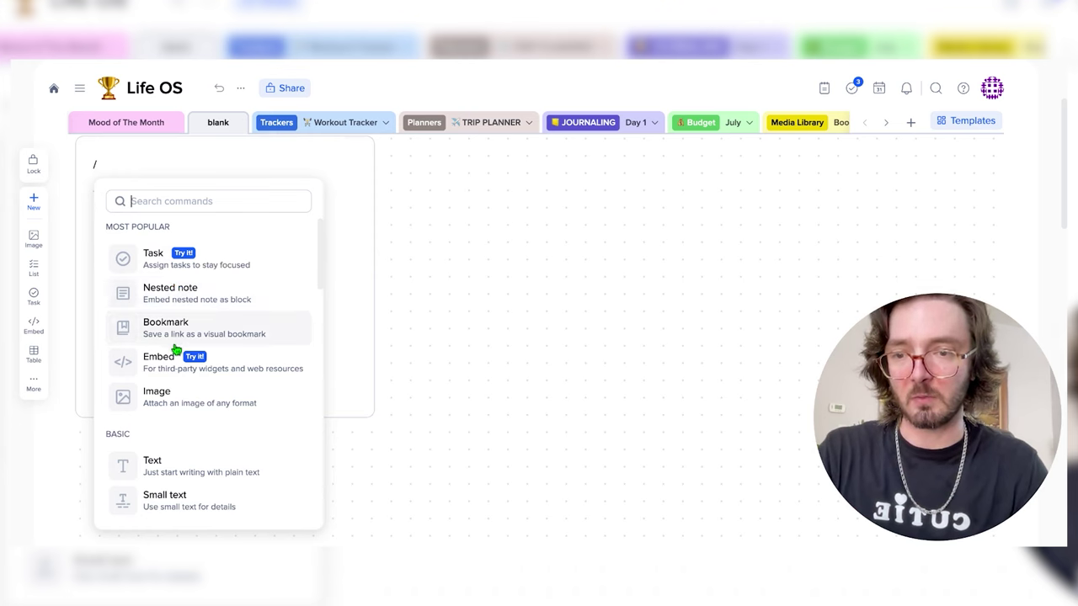
pyautogui.click(172, 264)
pyautogui.write('1')
pyautogui.press('Return')
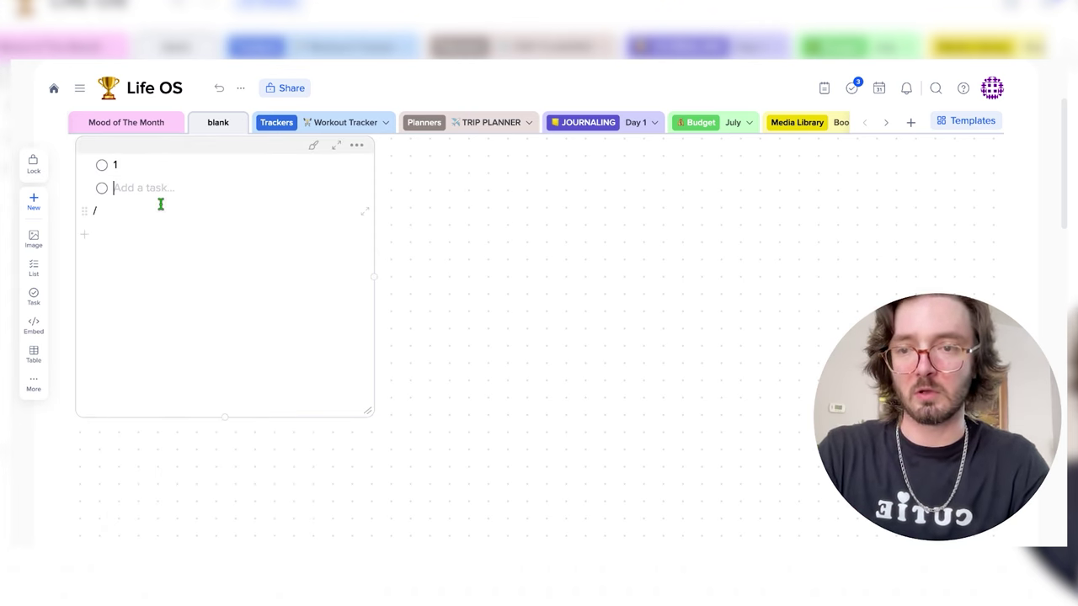
pyautogui.write('2')
pyautogui.press('Return')
pyautogui.write('3')
pyautogui.press('Return')
pyautogui.write('4')
pyautogui.press('Return')
pyautogui.write('5')
pyautogui.press('Return')
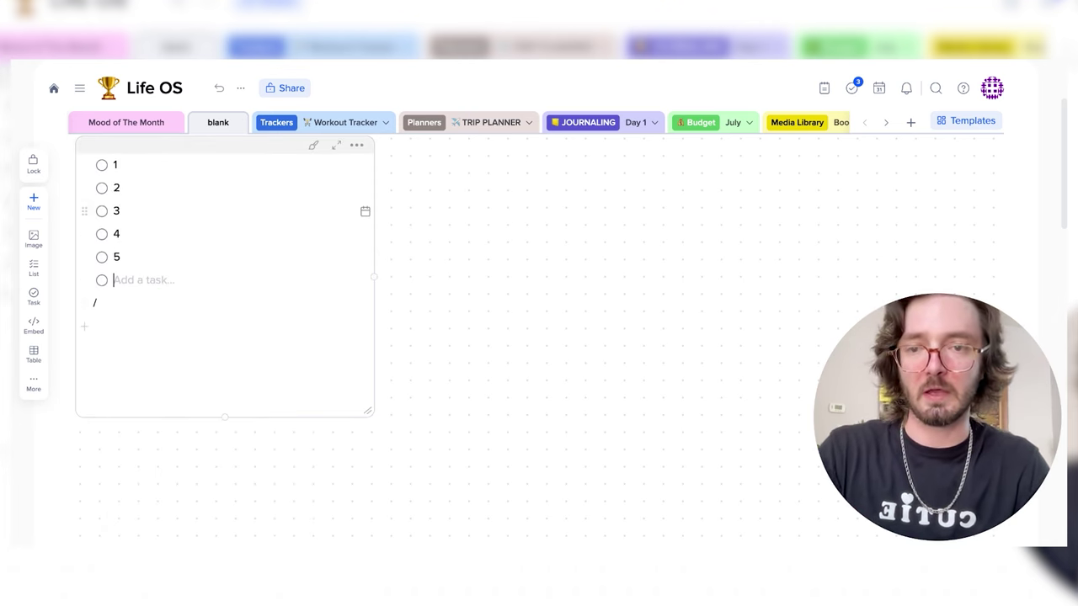
# Give the task tile a small (S) title and a yellow color, and remove the stray slash below the tasks.
pyautogui.click(312, 147)
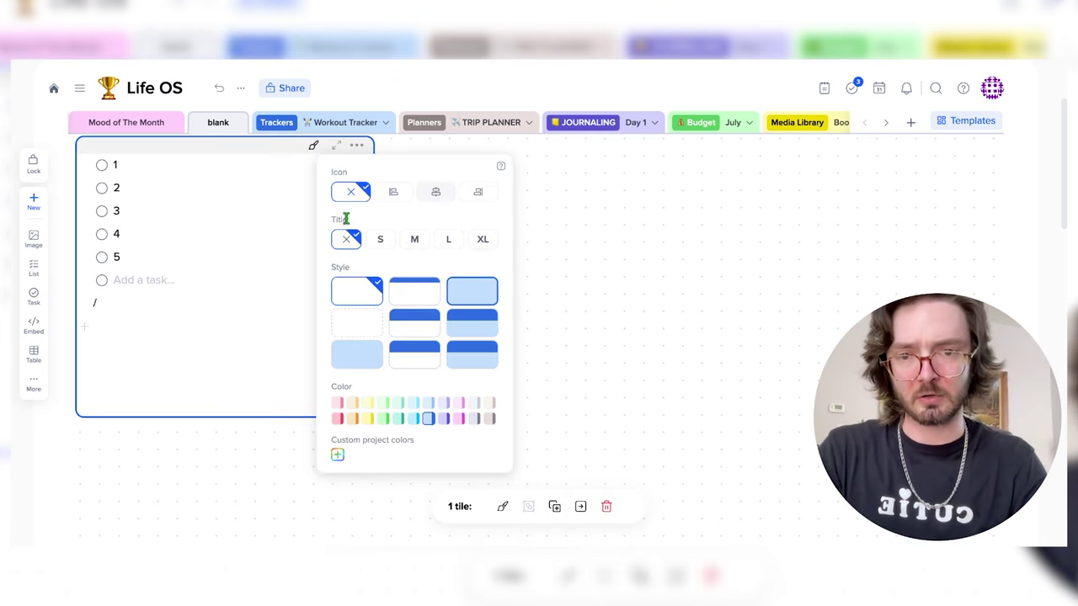
pyautogui.click(380, 242)
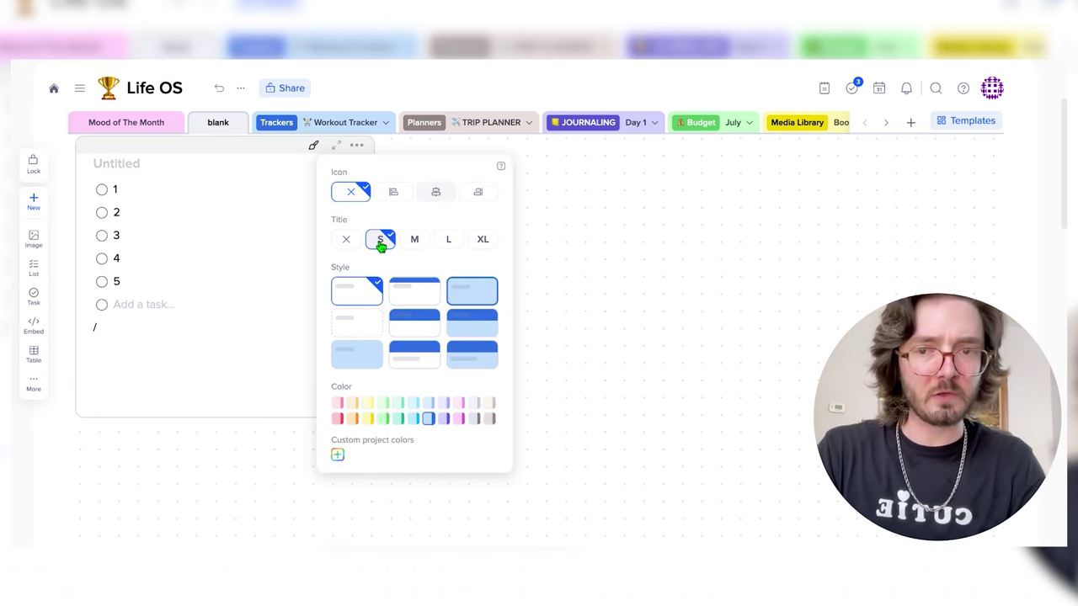
pyautogui.click(368, 420)
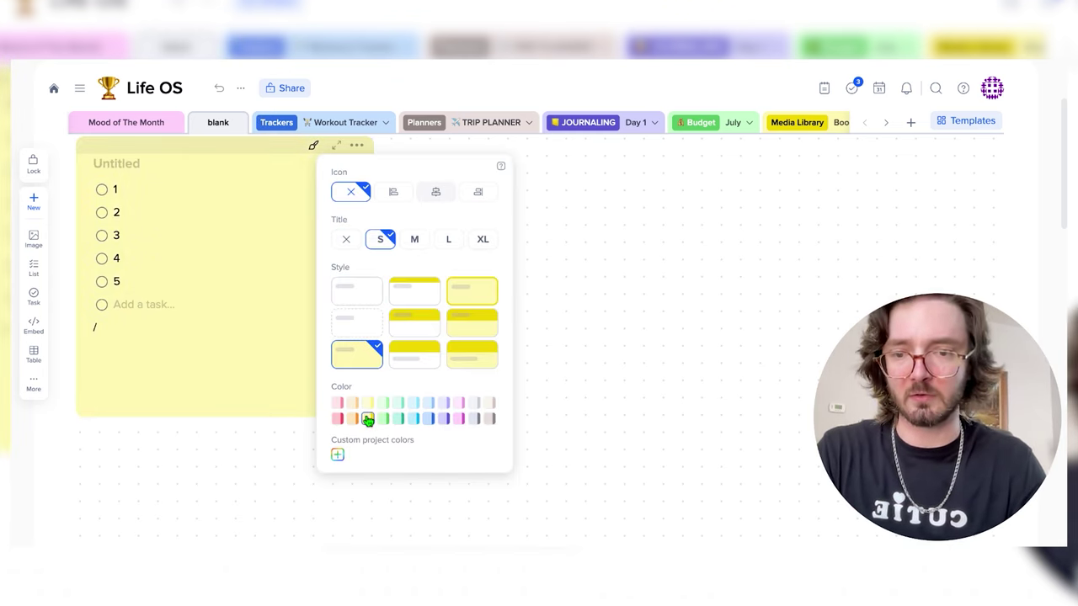
pyautogui.click(234, 323)
pyautogui.press('BackSpace')
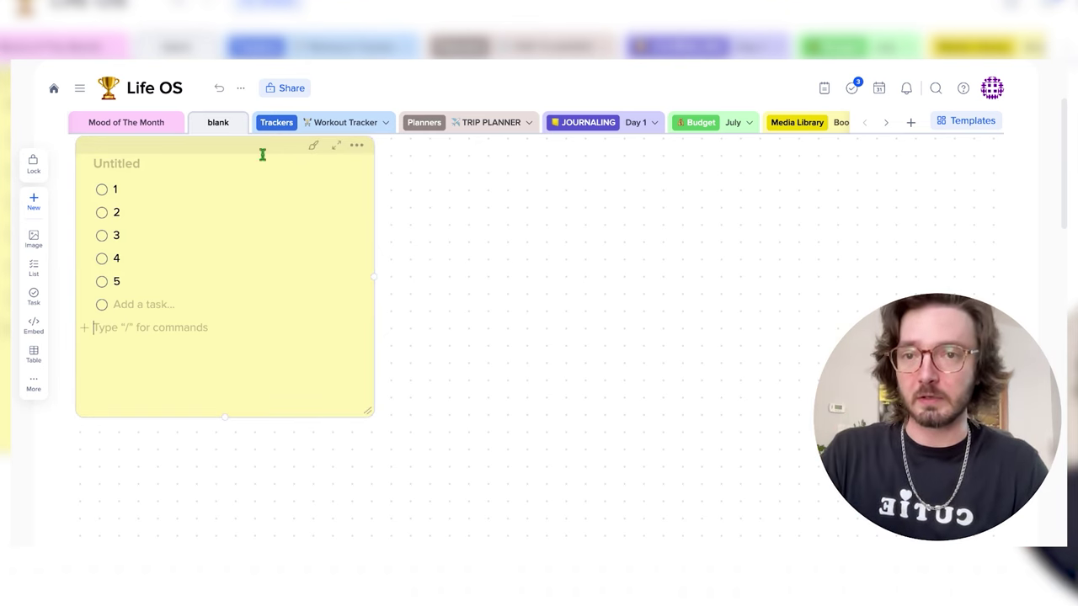
# Delete the "blank" page from the project and confirm the deletion.
pyautogui.click(237, 122)
pyautogui.click(282, 462)
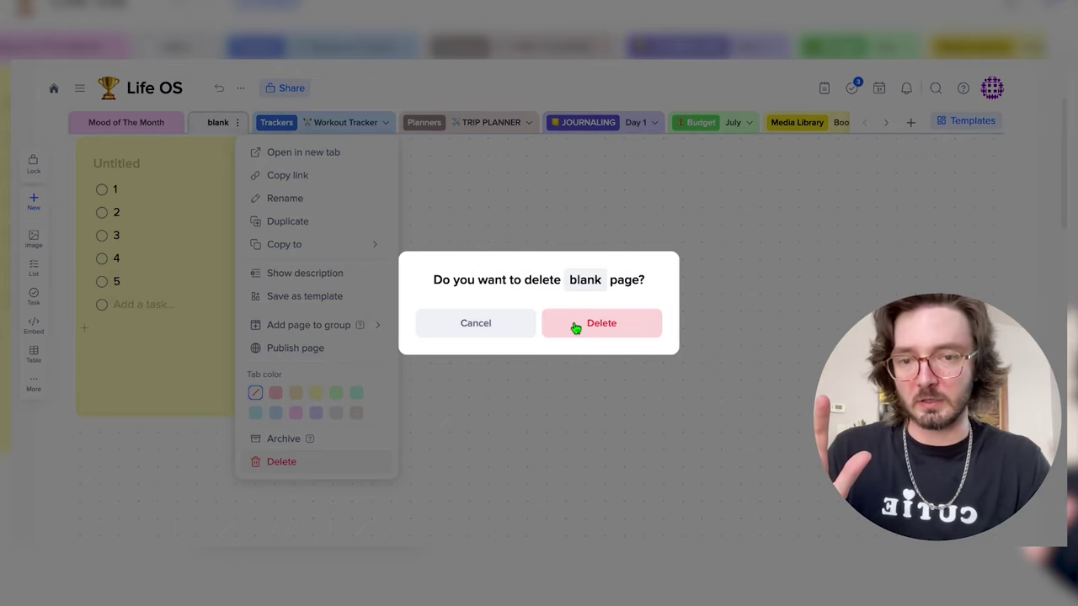
pyautogui.click(576, 327)
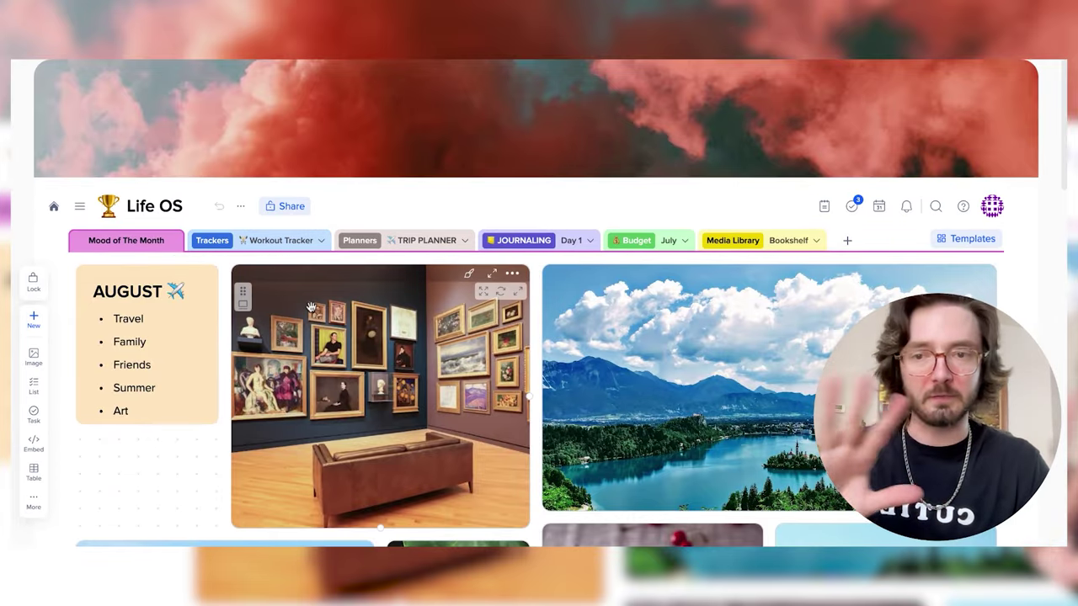
# Review the project's page collections by opening Trackers' Workout Tracker, listing the Trackers and Planners pages, and viewing the JOURNALING Day 1 page.
pyautogui.scroll(-1, 310, 307)
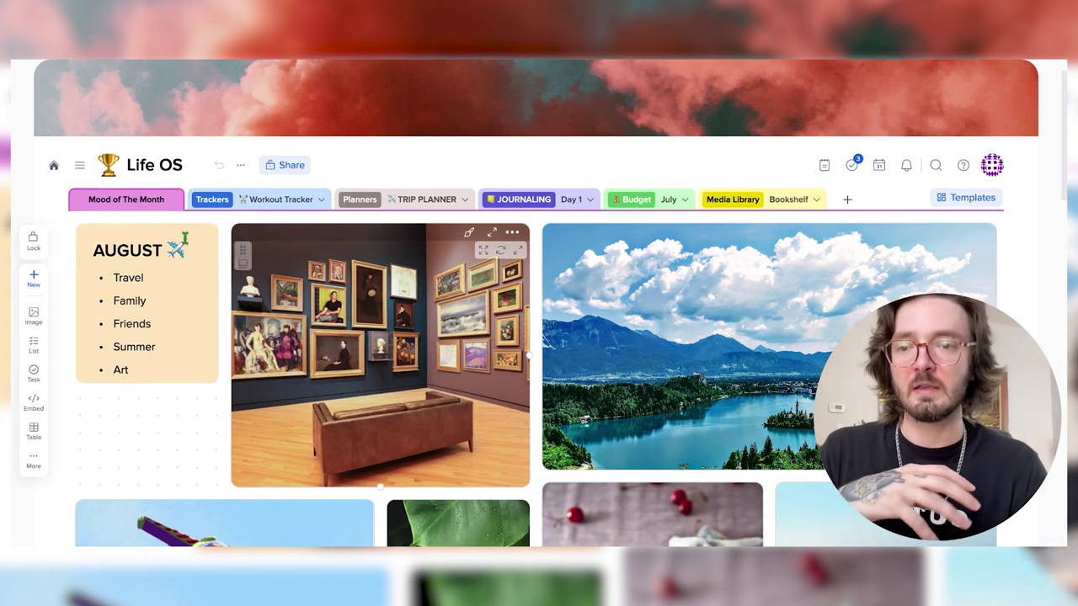
pyautogui.click(310, 208)
pyautogui.click(320, 243)
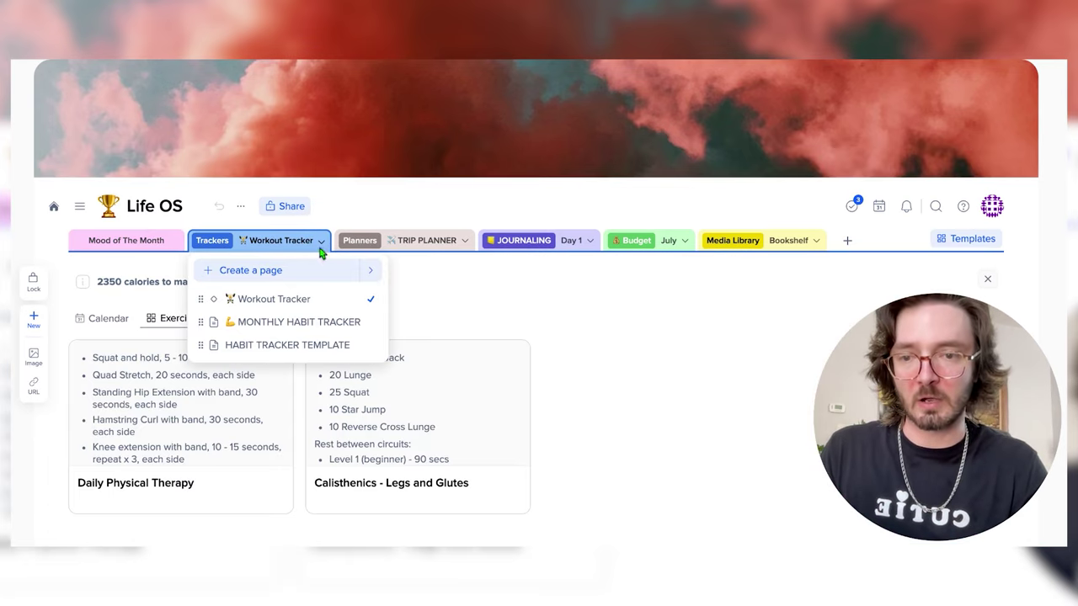
pyautogui.click(465, 241)
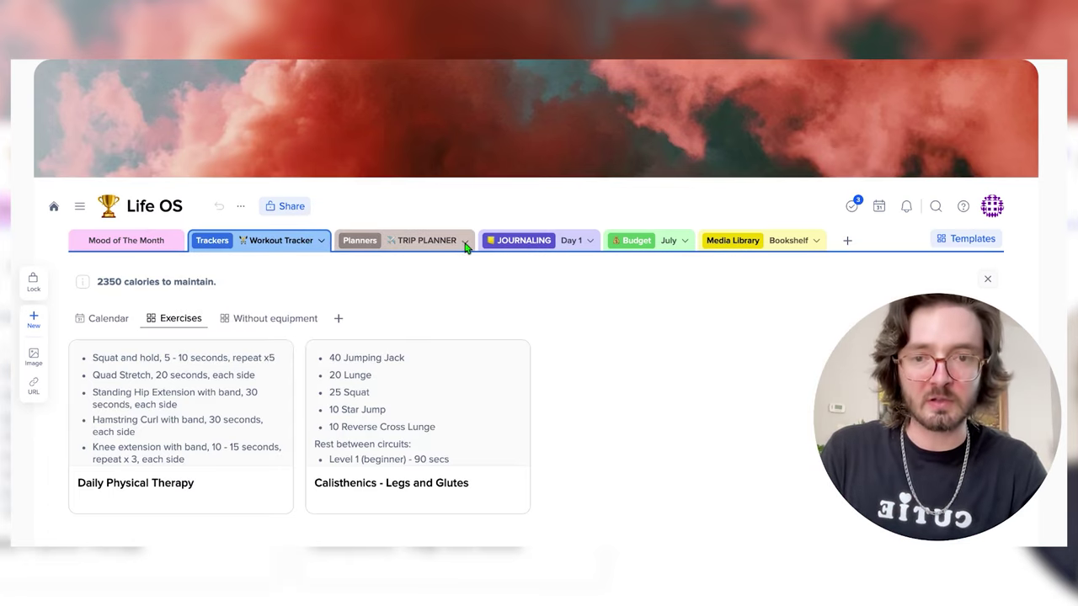
pyautogui.click(465, 242)
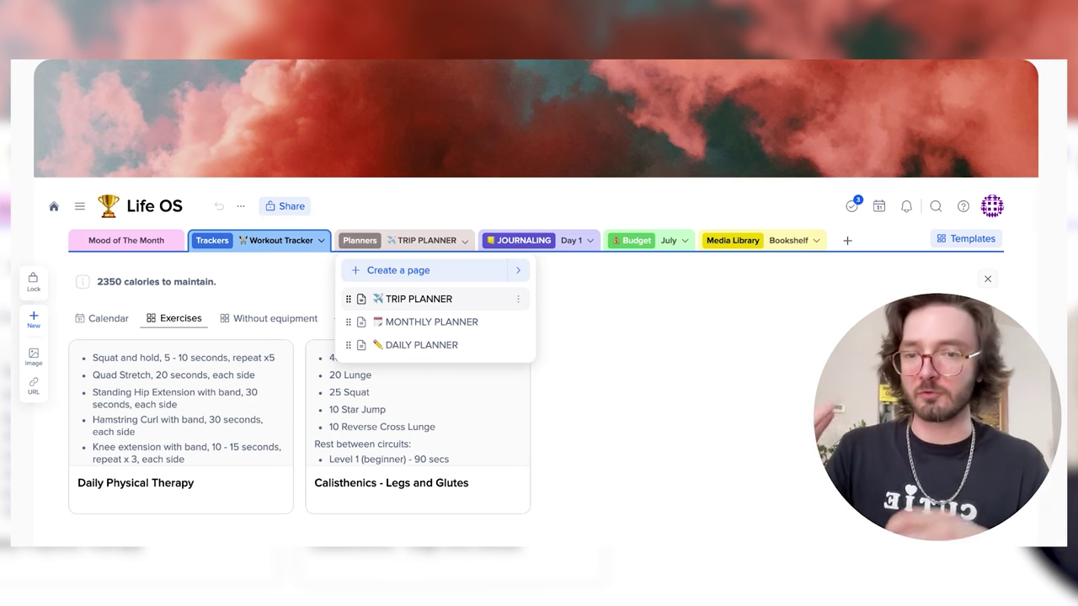
pyautogui.click(524, 240)
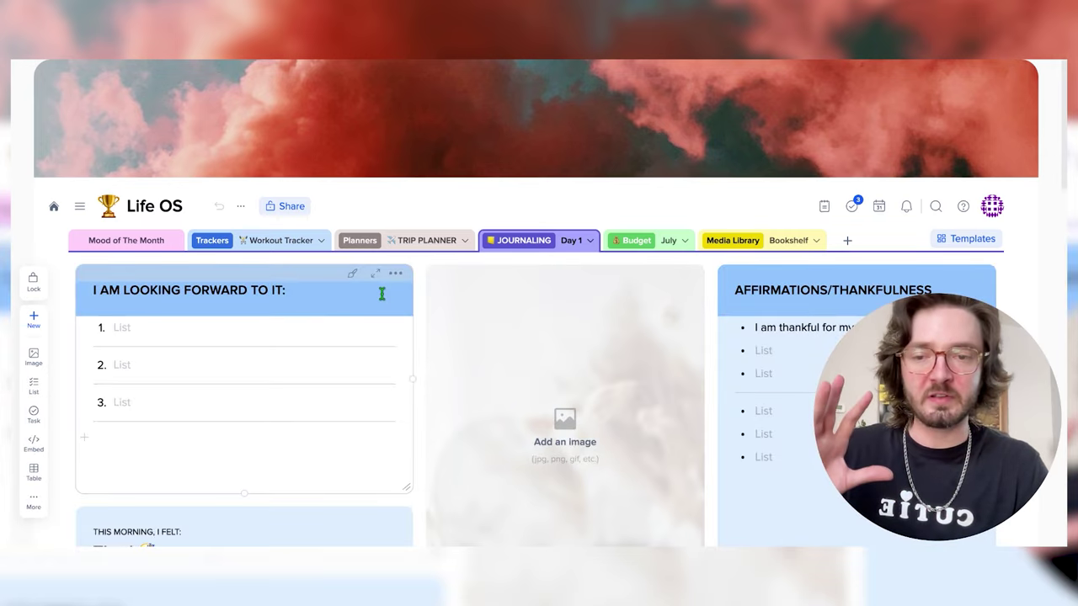
pyautogui.scroll(-1, 306, 323)
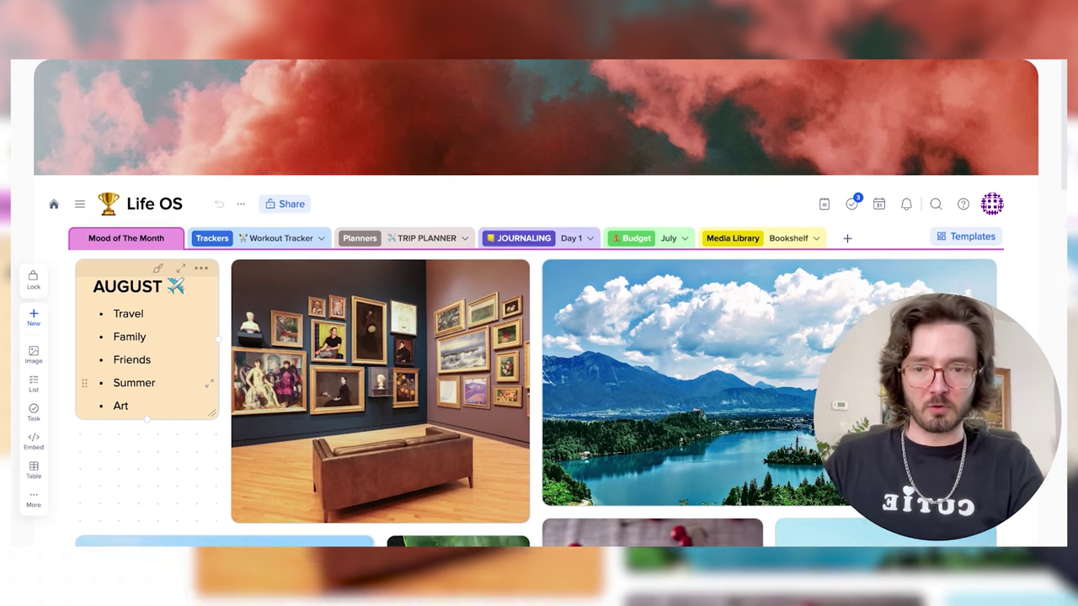
# Lengthen the AUGUST tile on the Mood of The Month page downward to nearly the bottom of the neighbouring gallery image.
pyautogui.scroll(-2, 155, 336)
pyautogui.moveTo(173, 332); pyautogui.dragTo(169, 416)
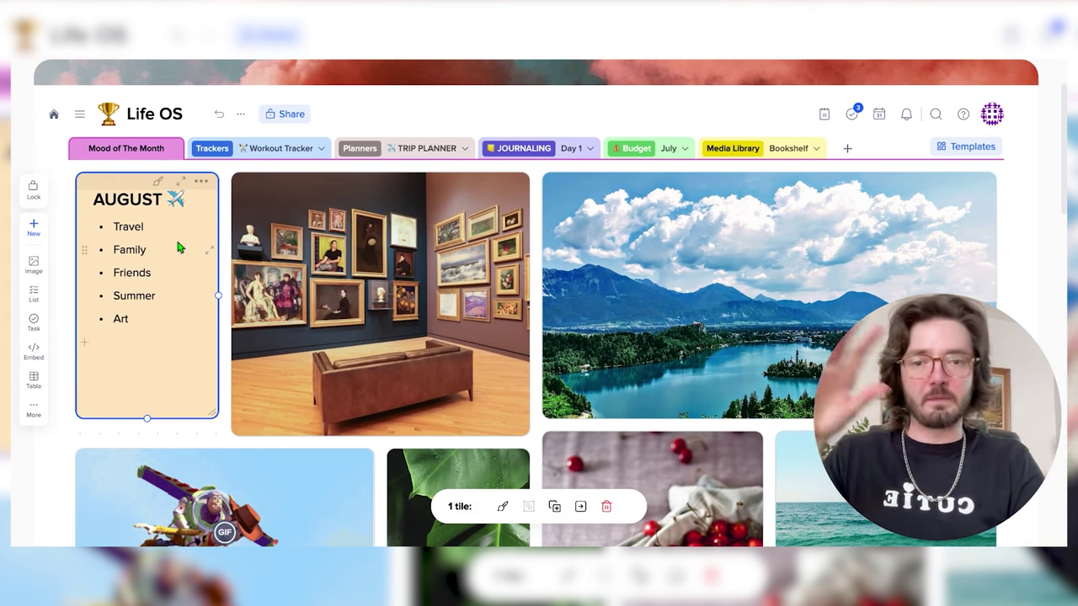
pyautogui.scroll(-2, 268, 271)
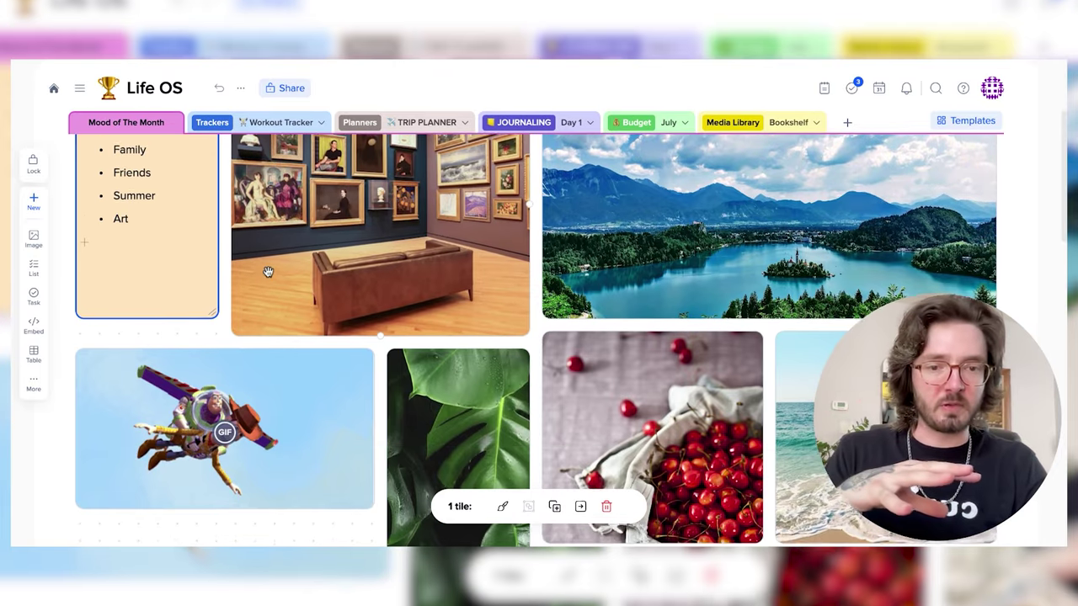
pyautogui.scroll(-1, 268, 272)
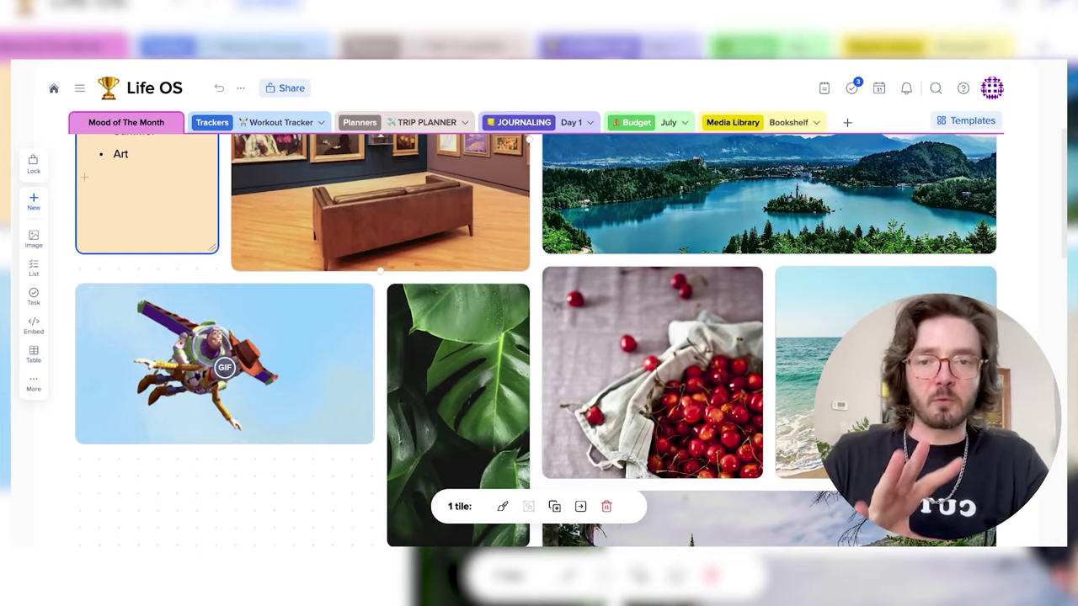
pyautogui.scroll(3, 379, 252)
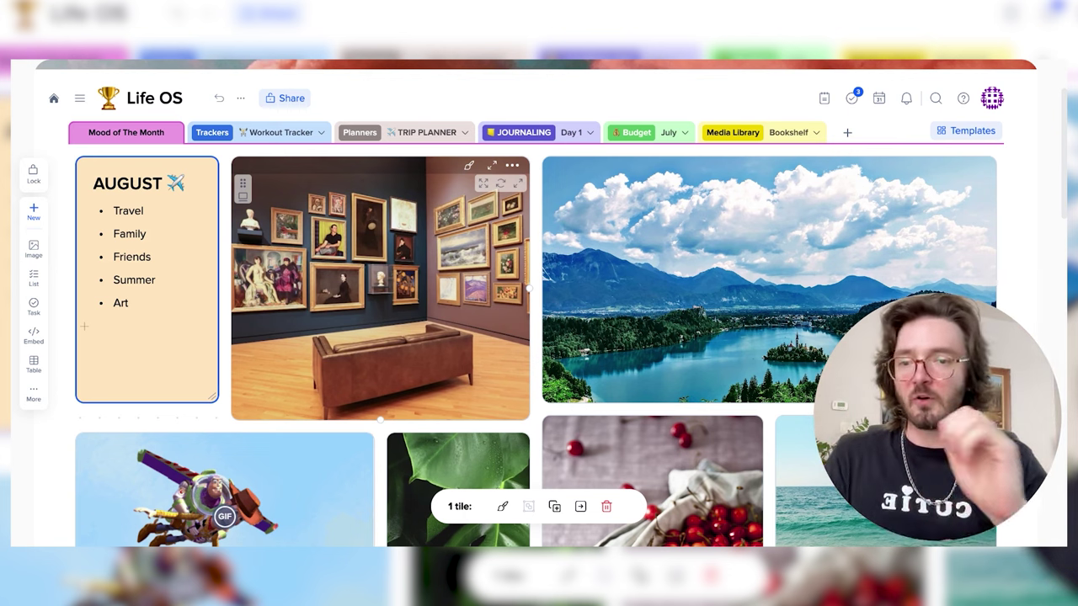
# Draw a new tile in the empty space directly below the hammock photo on the mood board.
pyautogui.scroll(-2, 539, 337)
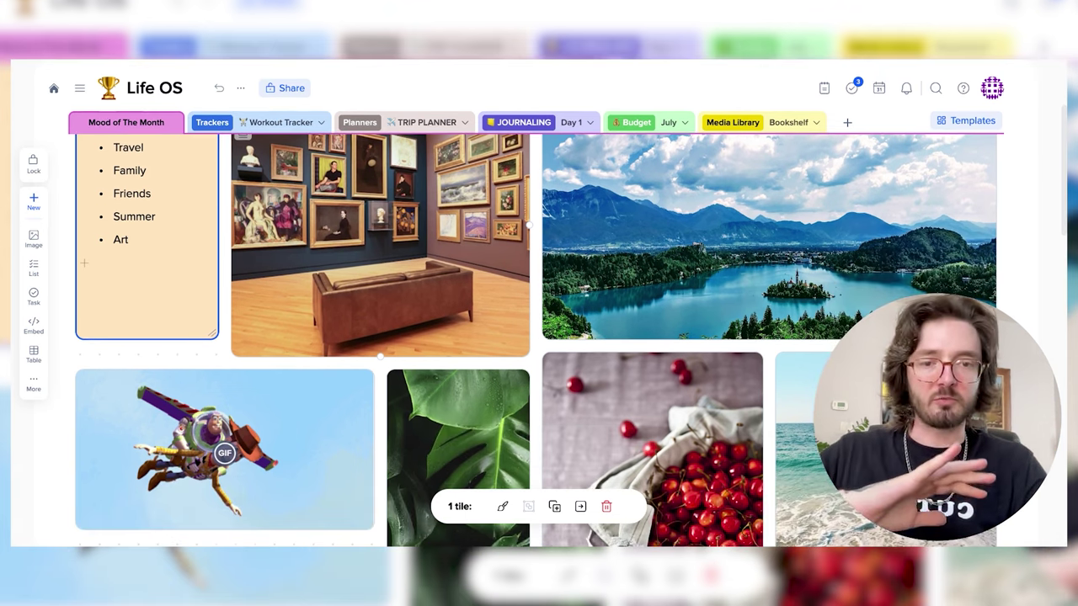
pyautogui.scroll(-5, 229, 229)
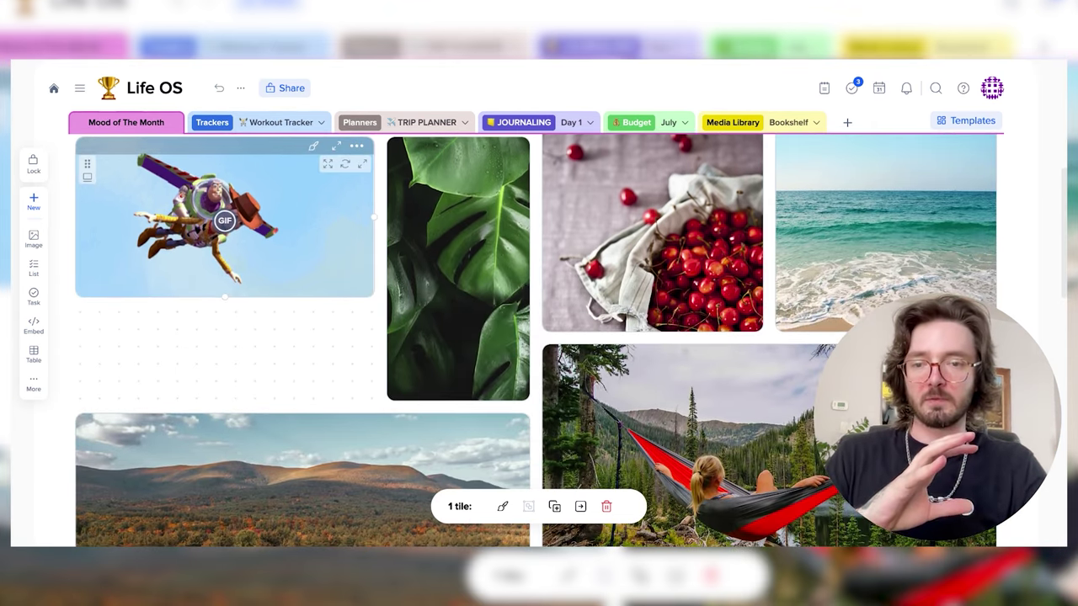
pyautogui.scroll(-7, 229, 229)
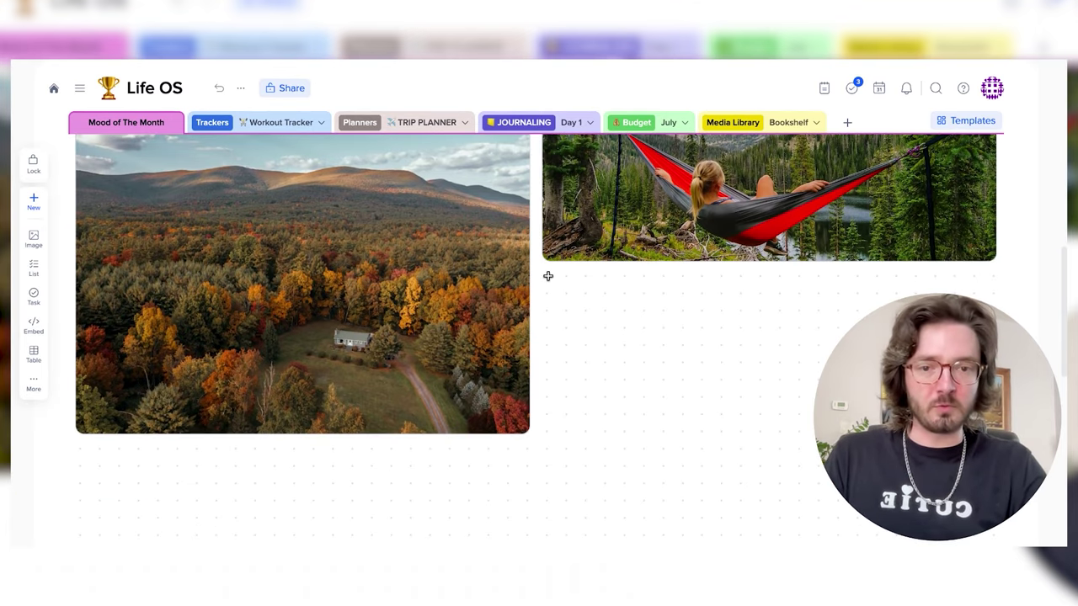
pyautogui.moveTo(544, 275); pyautogui.dragTo(797, 452)
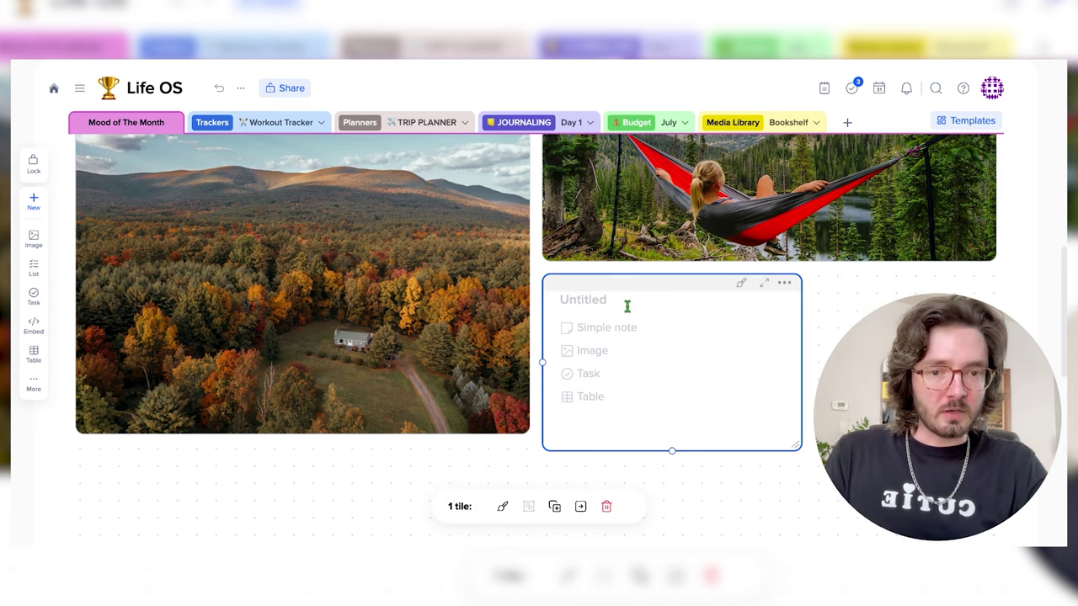
# Fill the tile with the first Unsplash image found for "aesthetic" and widen it to nearly the hammock photo's width.
pyautogui.click(602, 354)
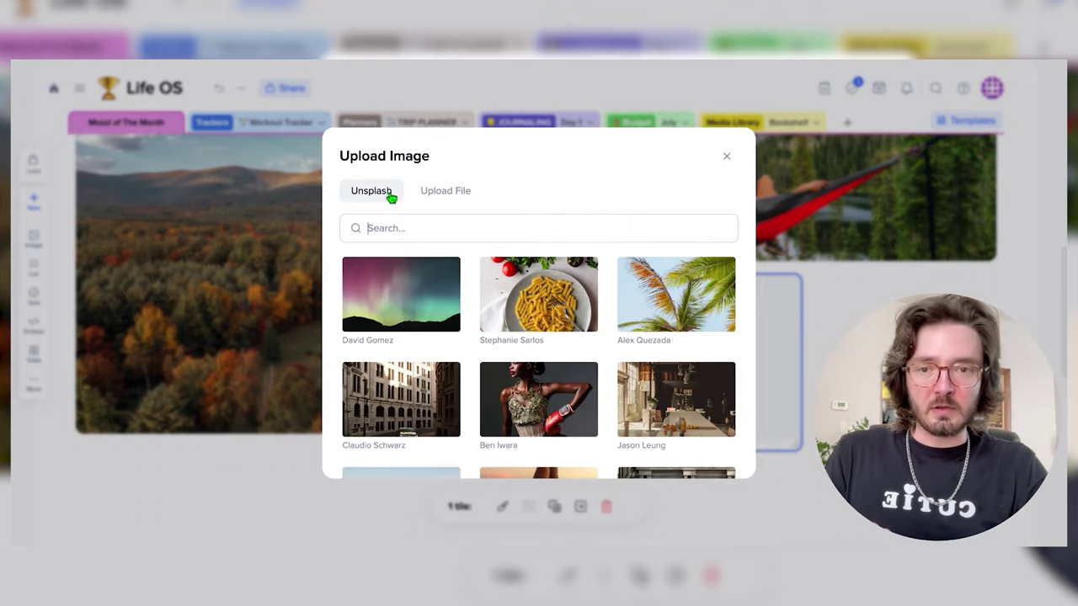
pyautogui.click(428, 221)
pyautogui.write('a')
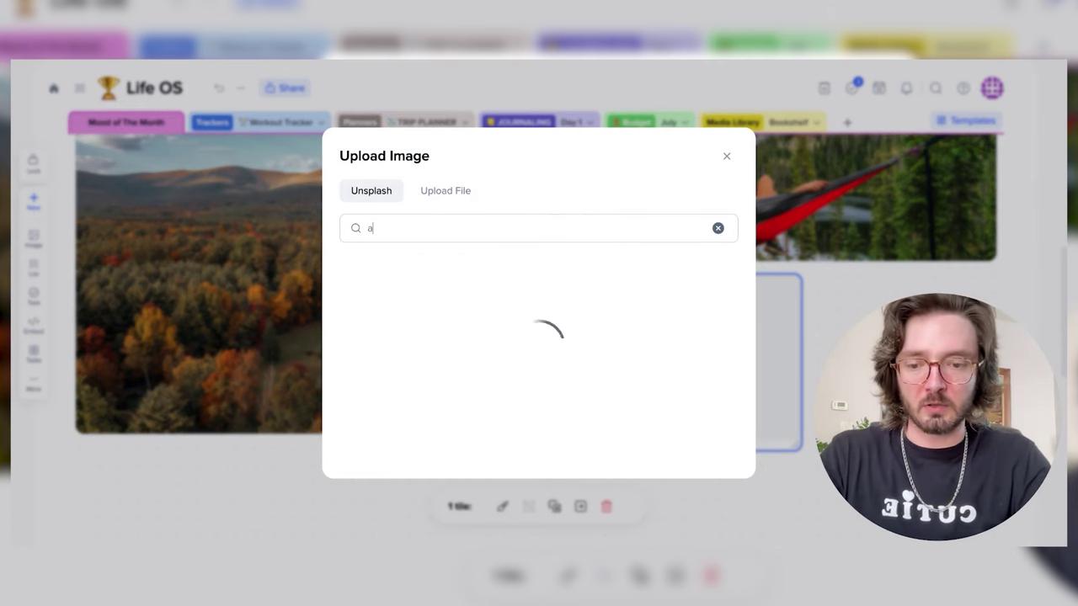
pyautogui.write('esthetic')
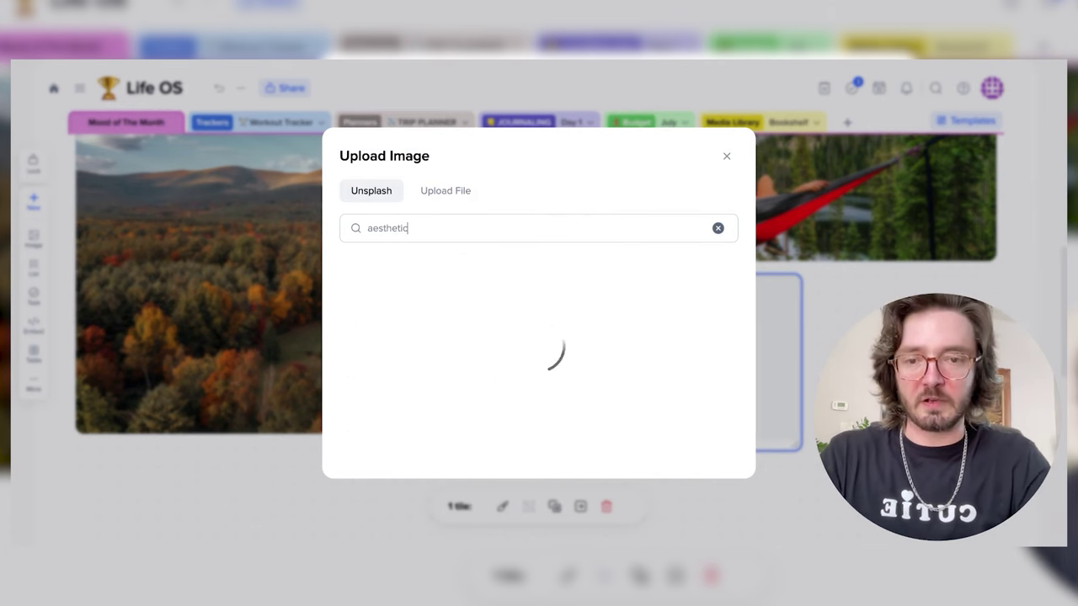
pyautogui.click(414, 296)
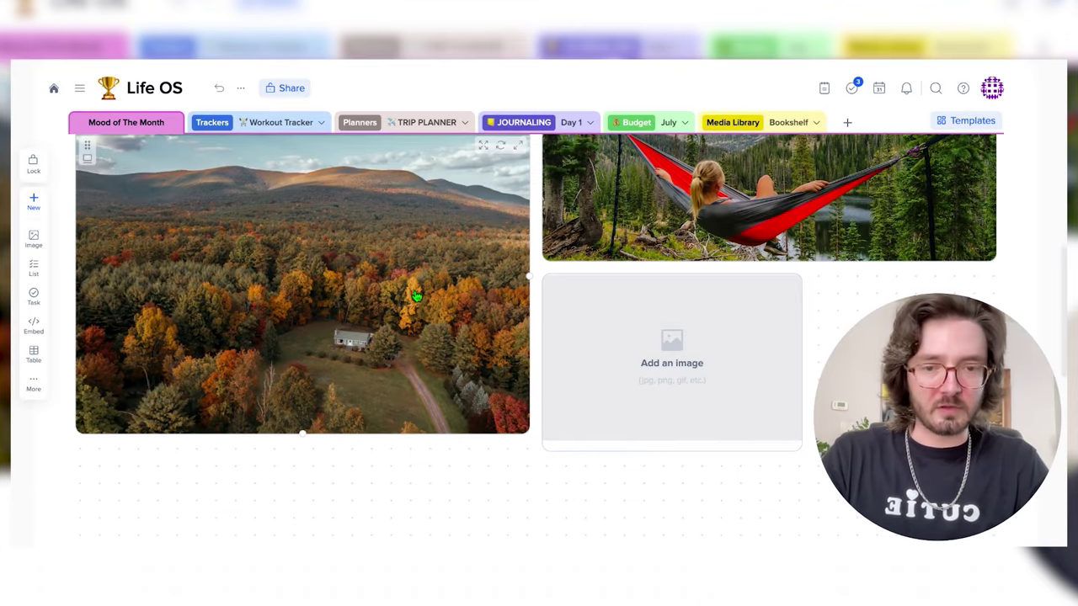
pyautogui.scroll(-2, 796, 450)
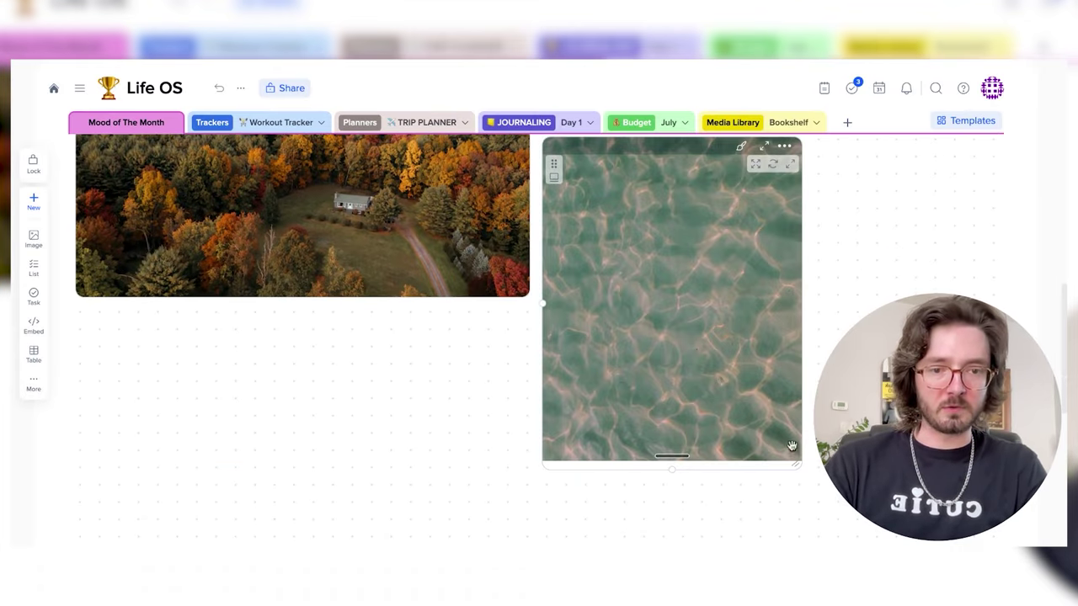
pyautogui.moveTo(800, 457); pyautogui.dragTo(977, 468)
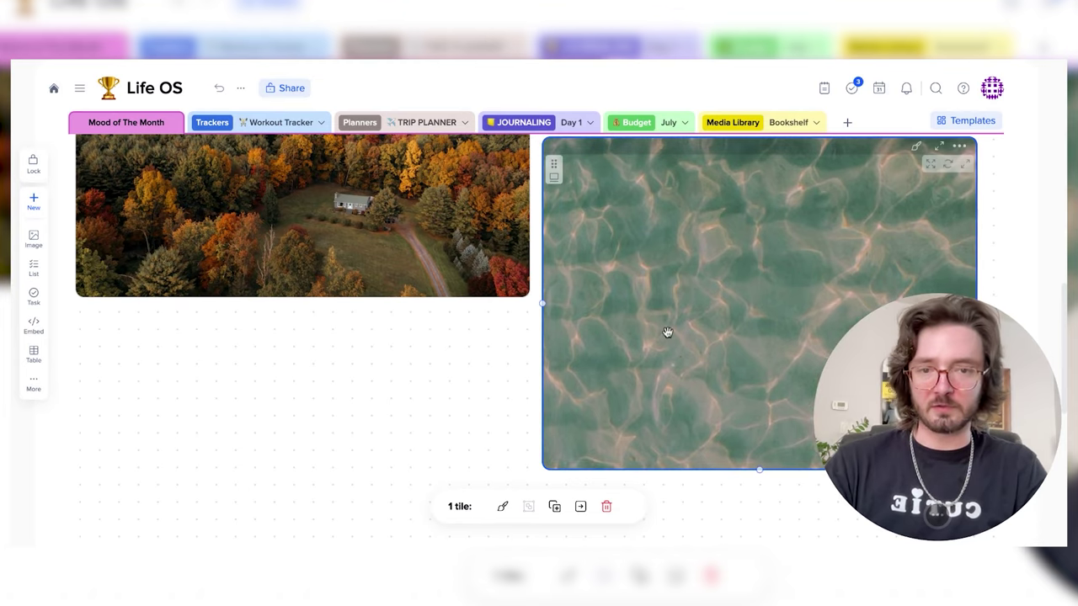
# Open the Workout Tracker page and look over the list of pages in the Trackers collection.
pyautogui.scroll(2, 668, 333)
pyautogui.scroll(5, 667, 332)
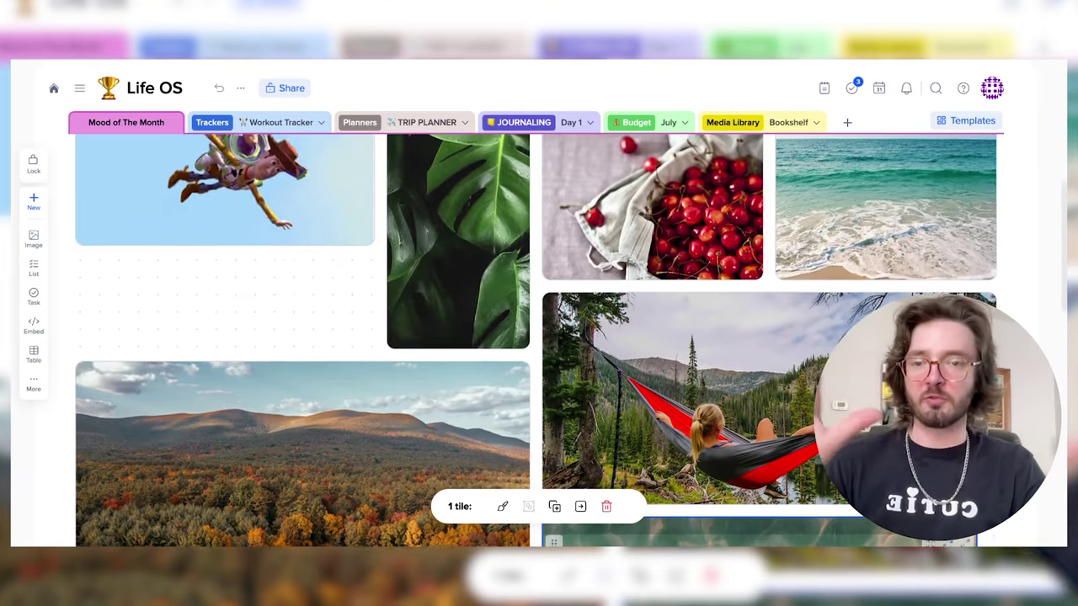
pyautogui.scroll(6, 667, 332)
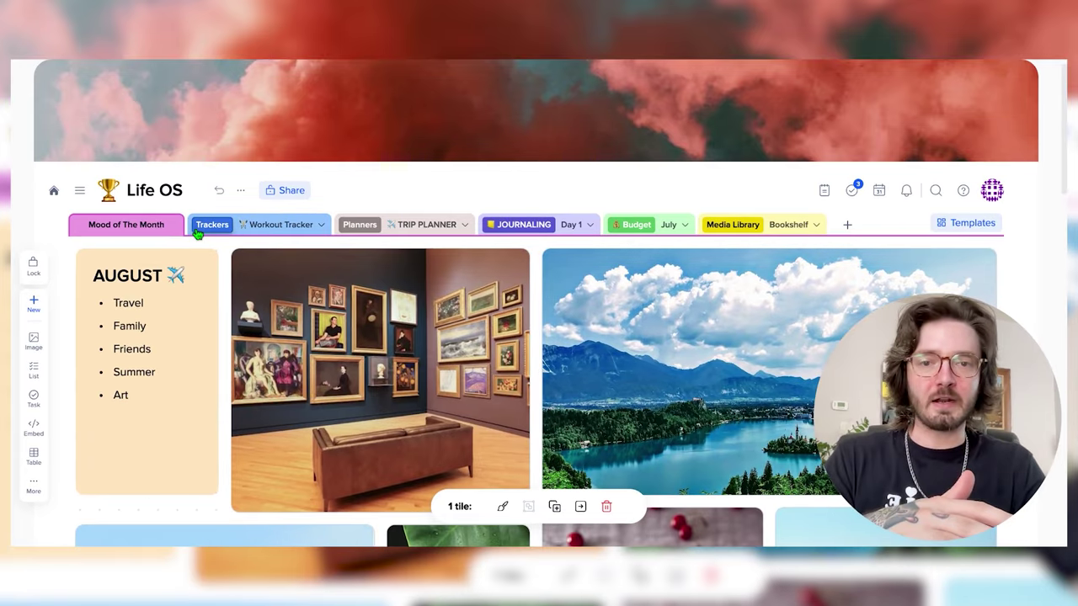
pyautogui.click(307, 227)
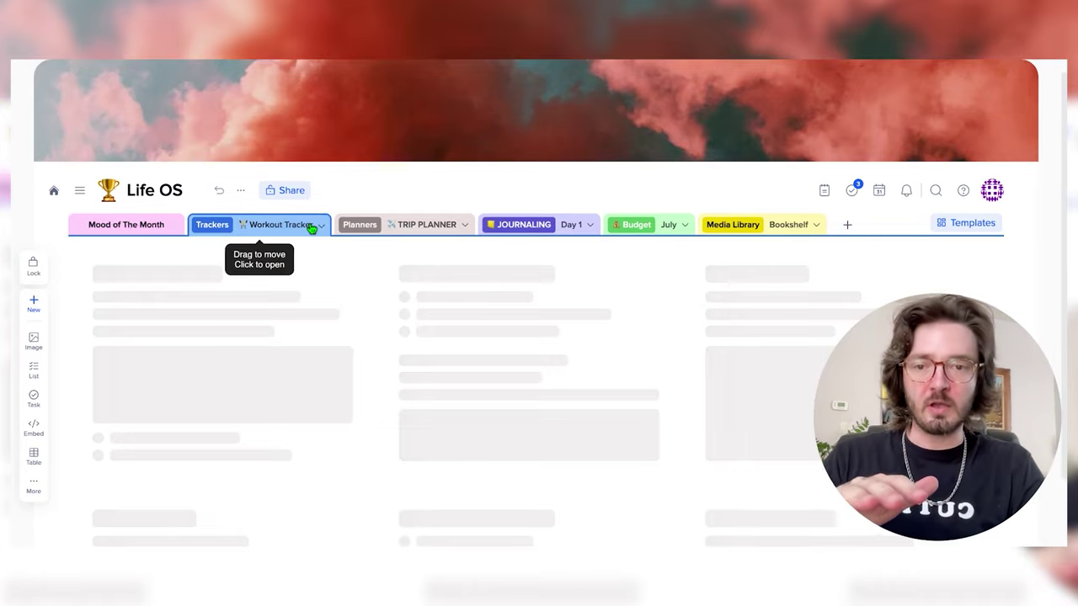
pyautogui.click(320, 243)
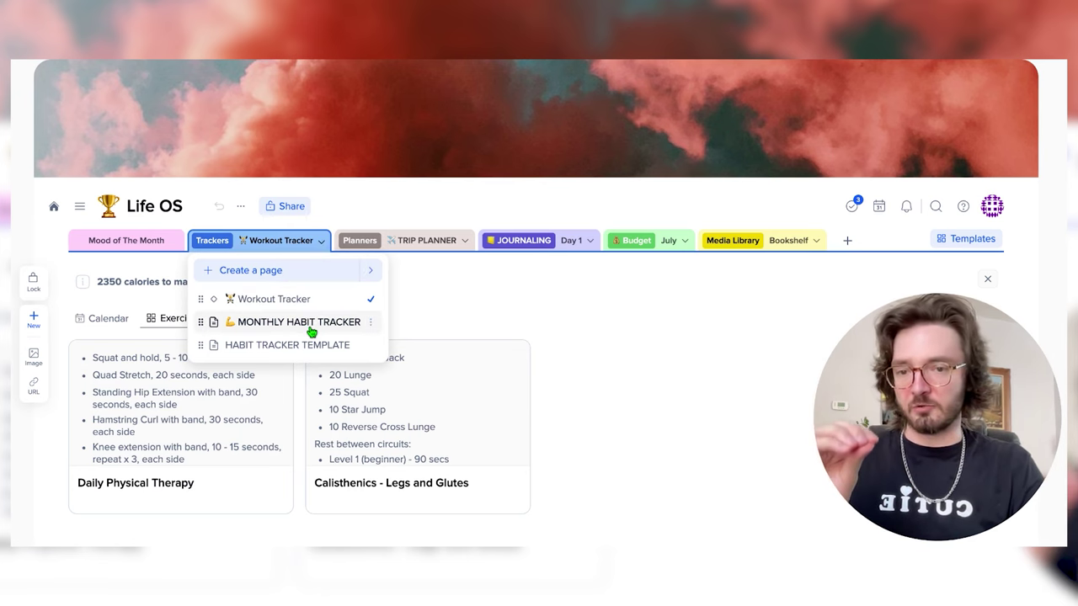
pyautogui.click(452, 306)
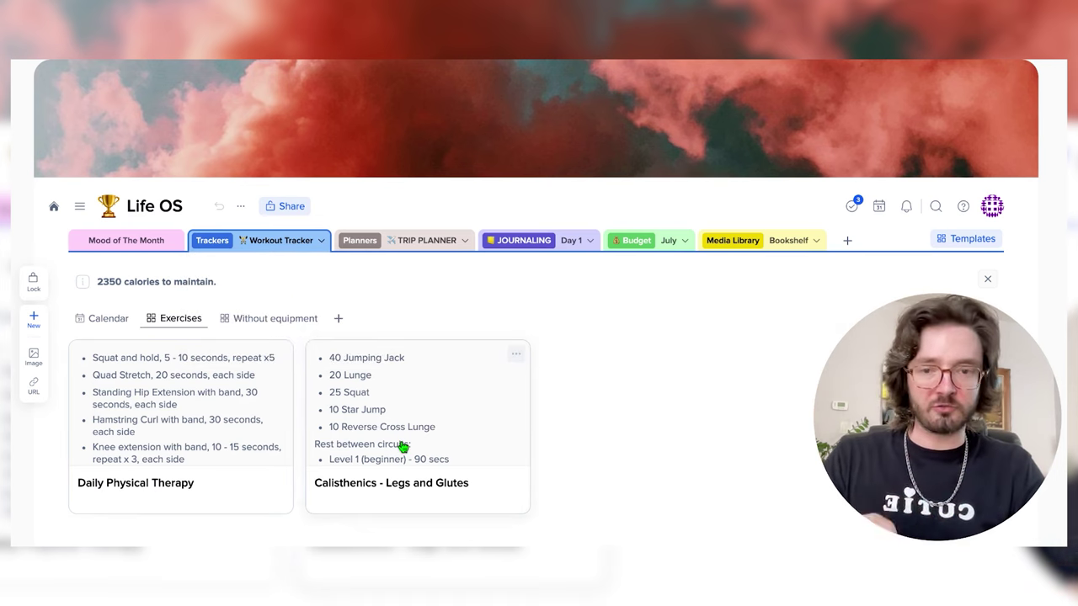
# Show the Workout Tracker's Calendar view and look through the August 2024 entries.
pyautogui.click(104, 320)
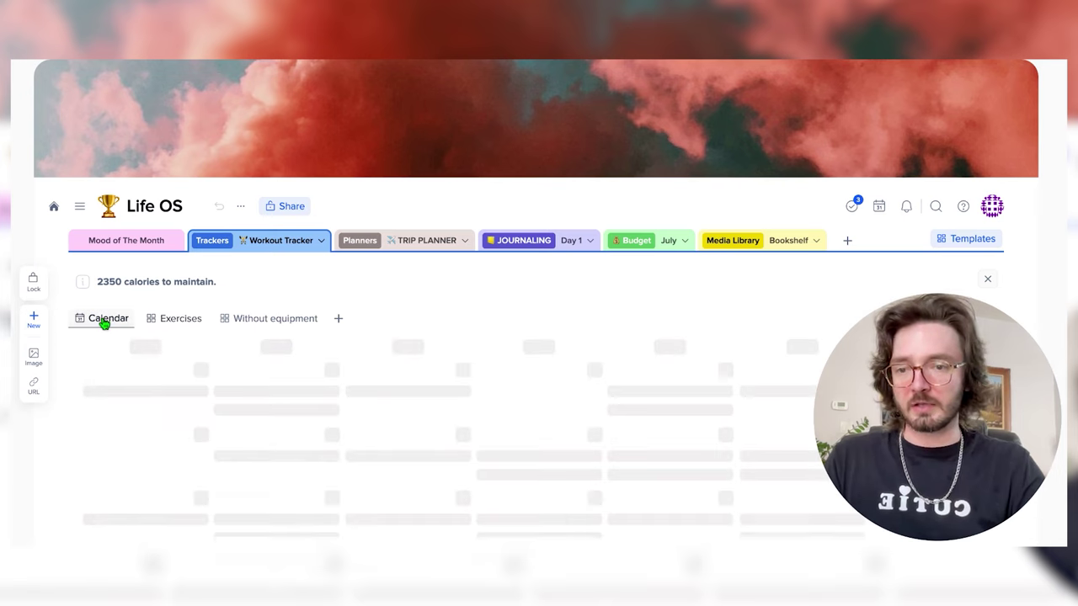
pyautogui.scroll(-2, 539, 336)
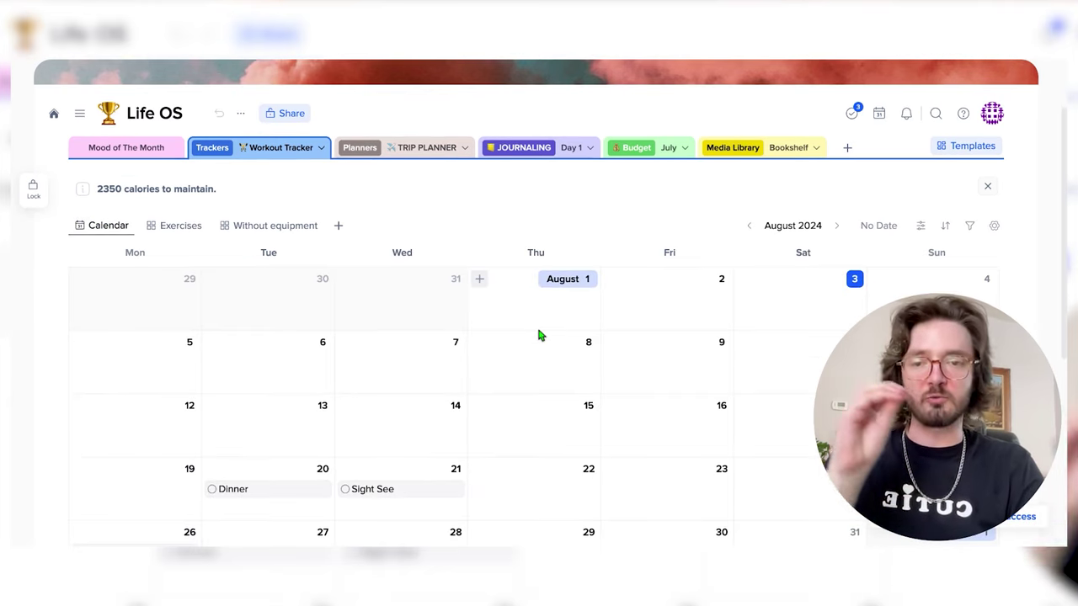
pyautogui.scroll(-2, 539, 334)
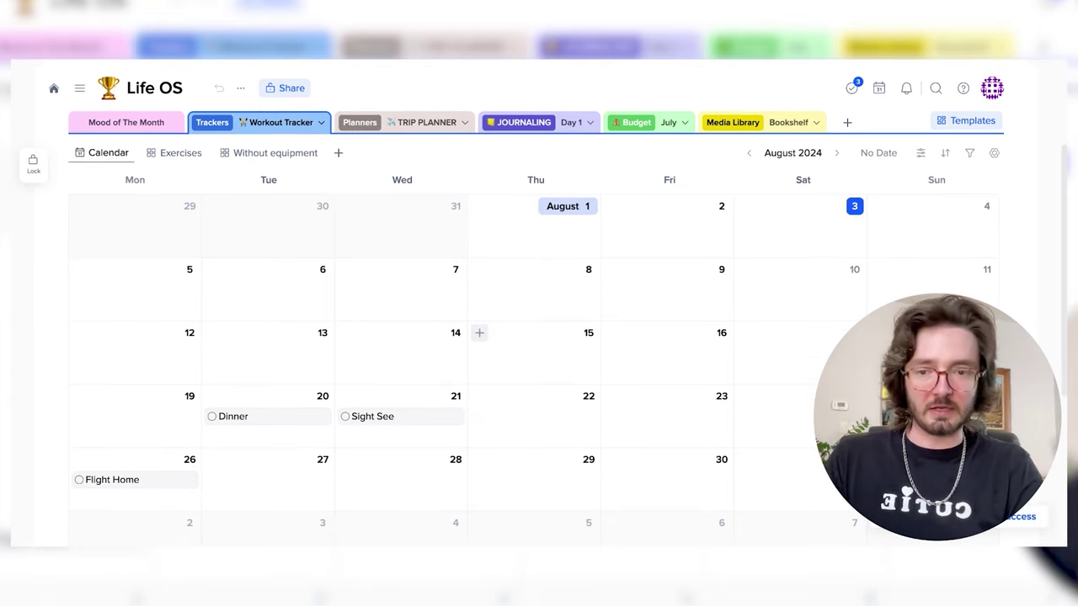
pyautogui.scroll(2, 338, 311)
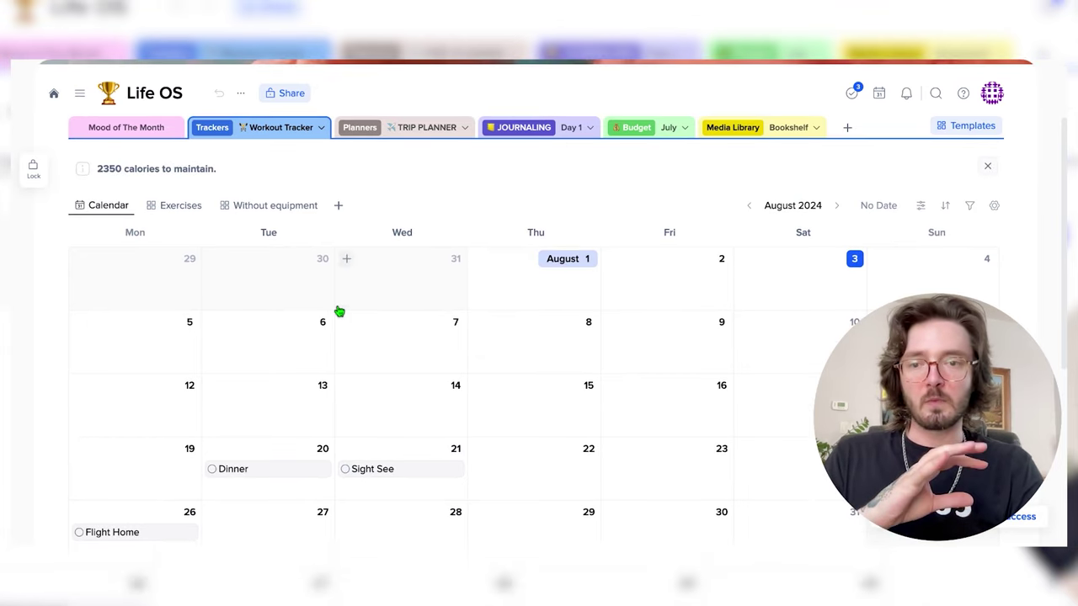
# View the Without equipment exercises, check which view types can be added, and return to the Exercises view.
pyautogui.click(282, 206)
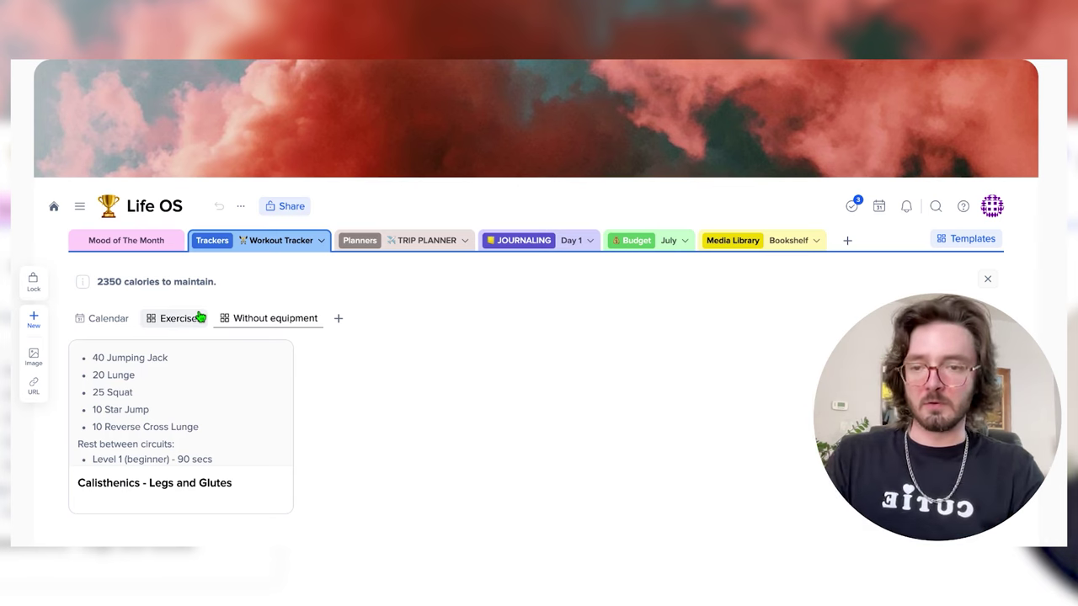
pyautogui.click(339, 320)
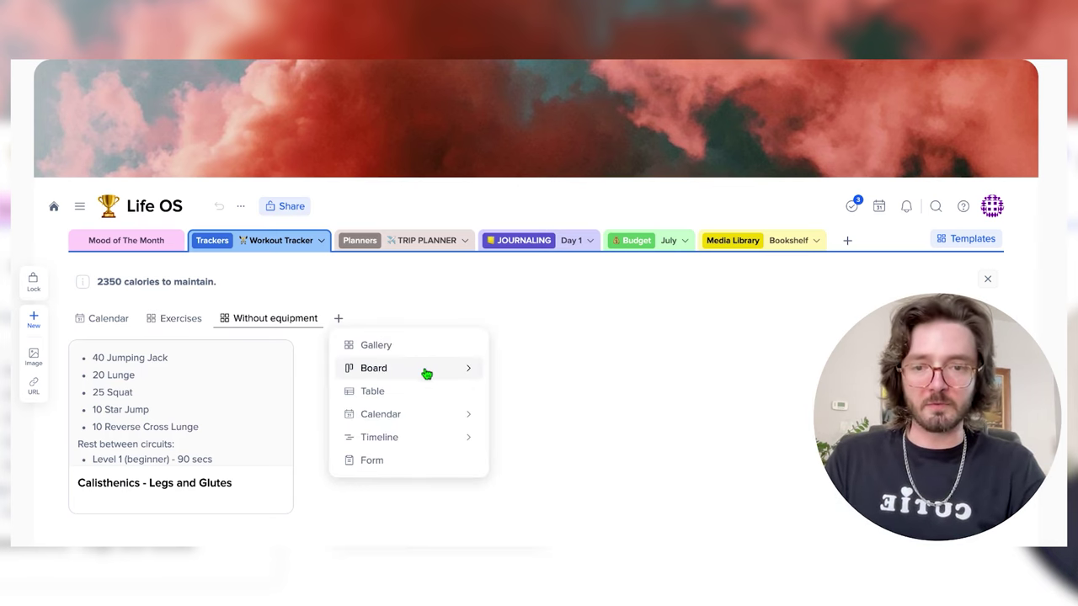
pyautogui.moveTo(419, 375)
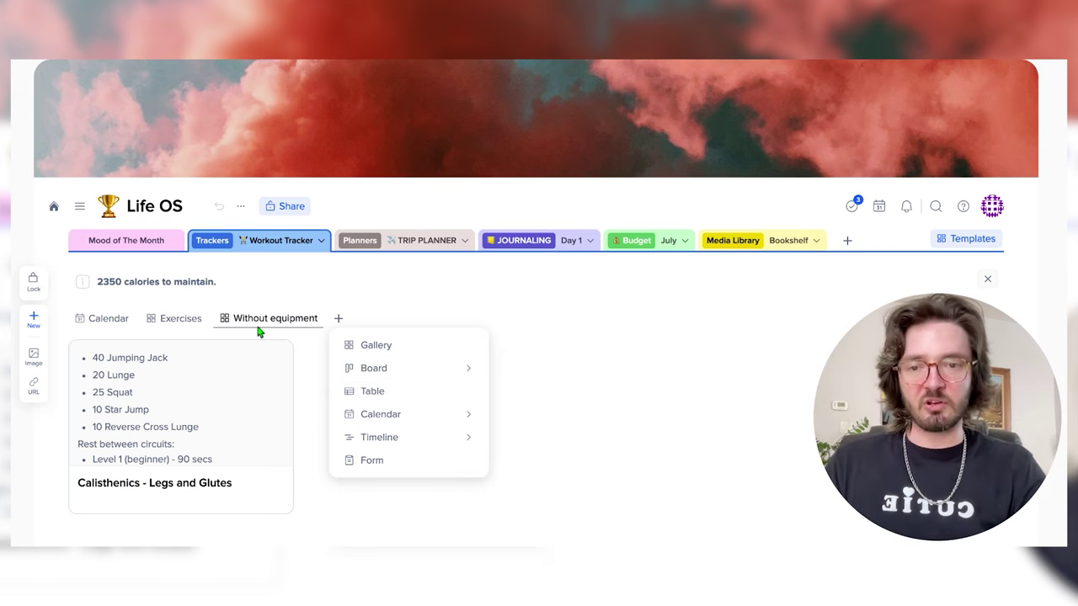
pyautogui.click(174, 324)
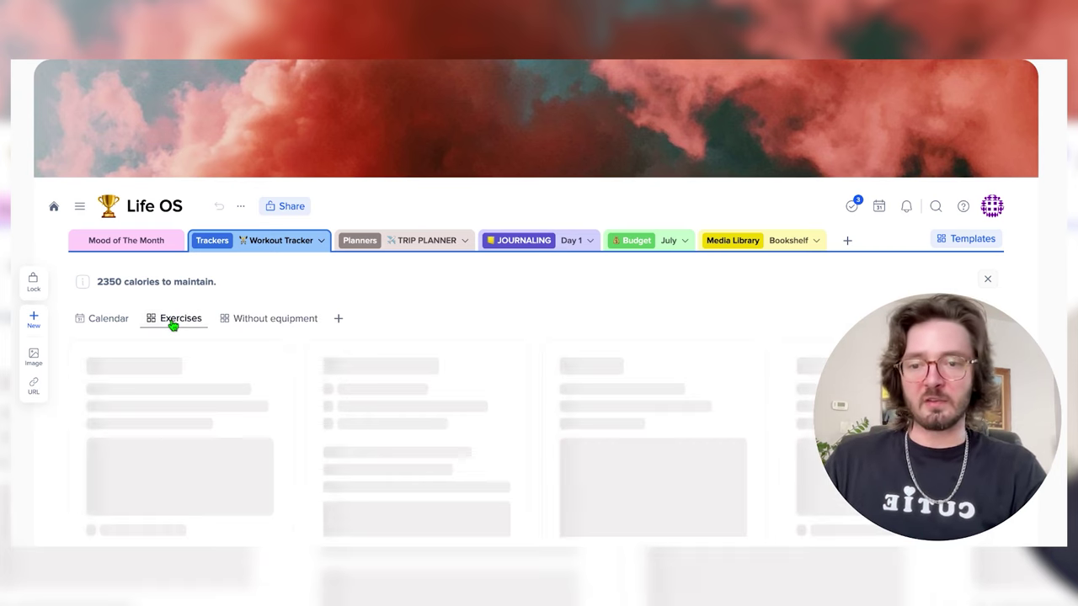
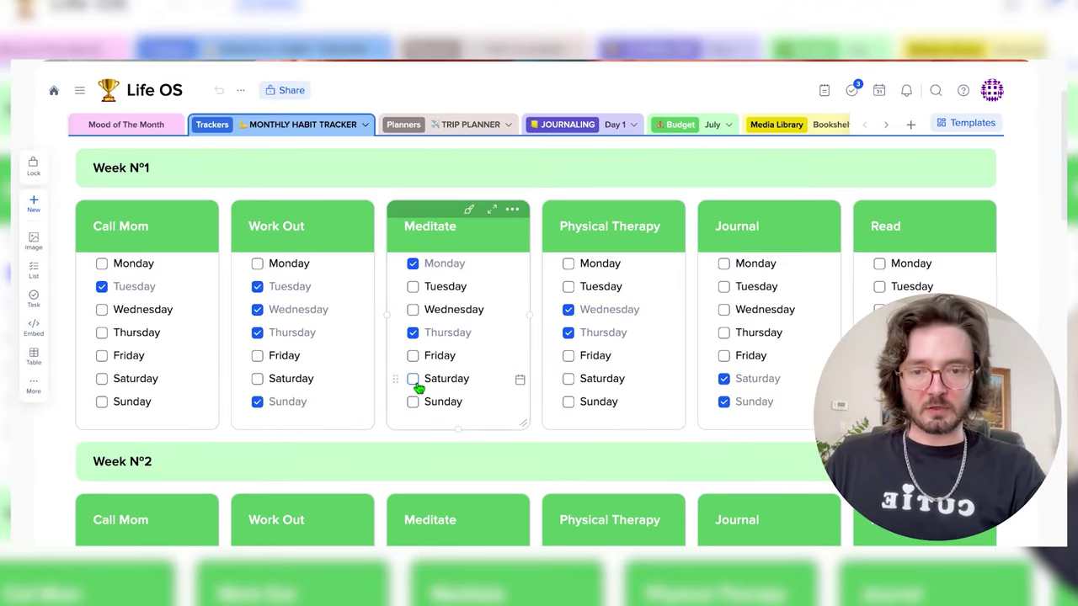
# Mark Saturday as done in the Week Nº1 Meditate tile and view its date, reminder and repeat options.
pyautogui.click(520, 382)
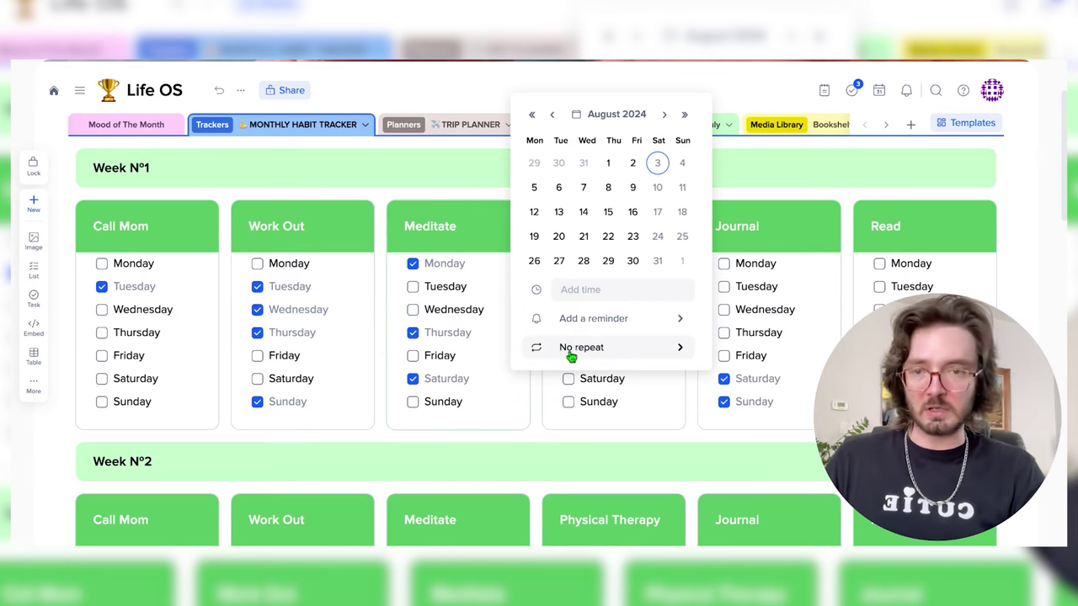
pyautogui.click(472, 329)
# Open the HABIT TRACKER TEMPLATE page, look over its unchecked habit lists, and return to MONTHLY HABIT TRACKER.
pyautogui.click(365, 125)
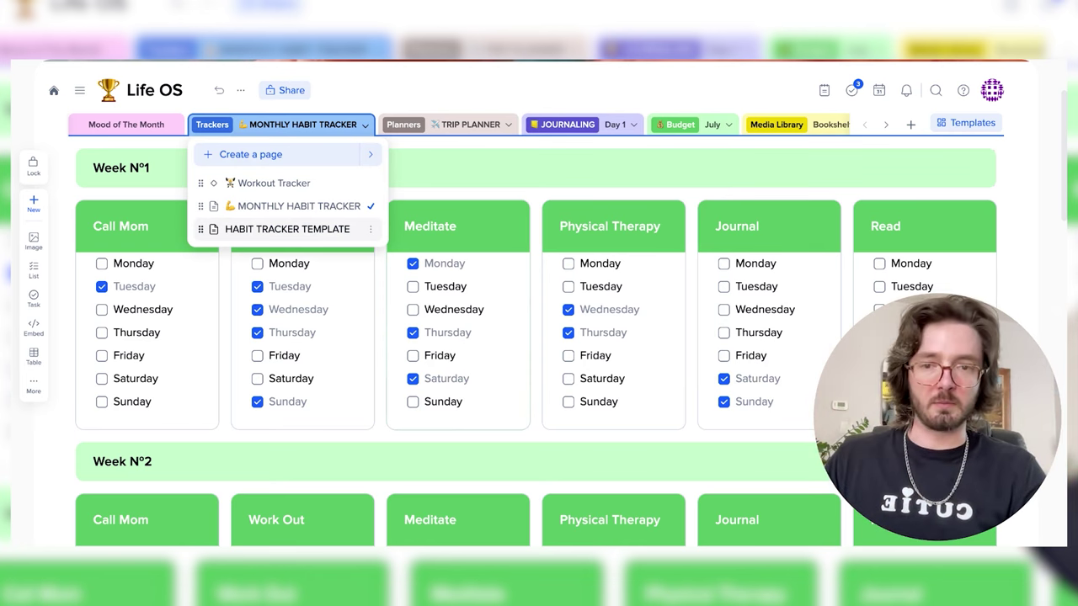
pyautogui.click(287, 229)
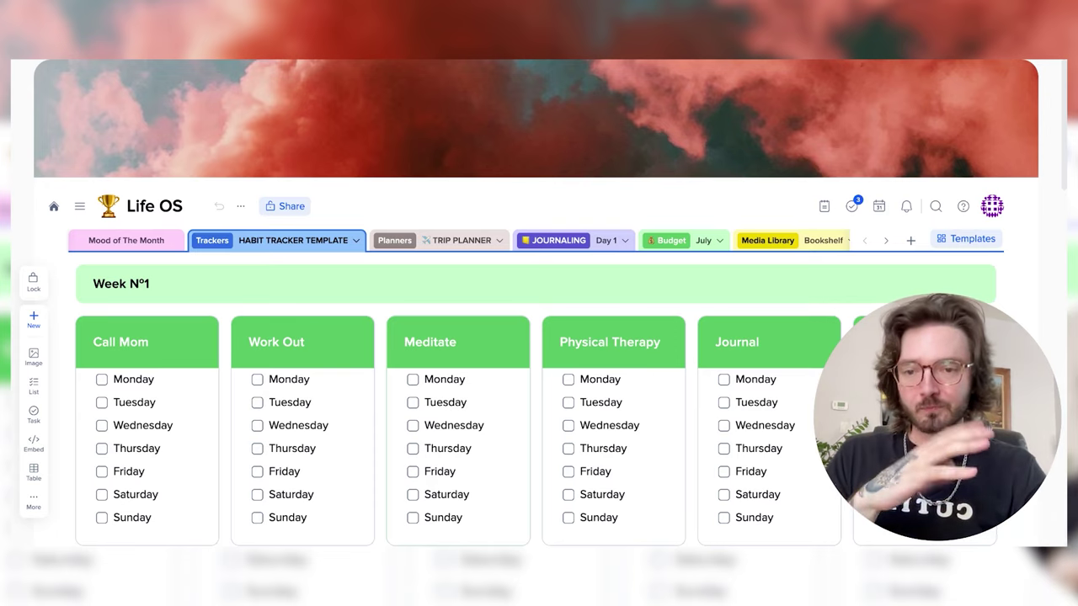
pyautogui.scroll(-3, 318, 339)
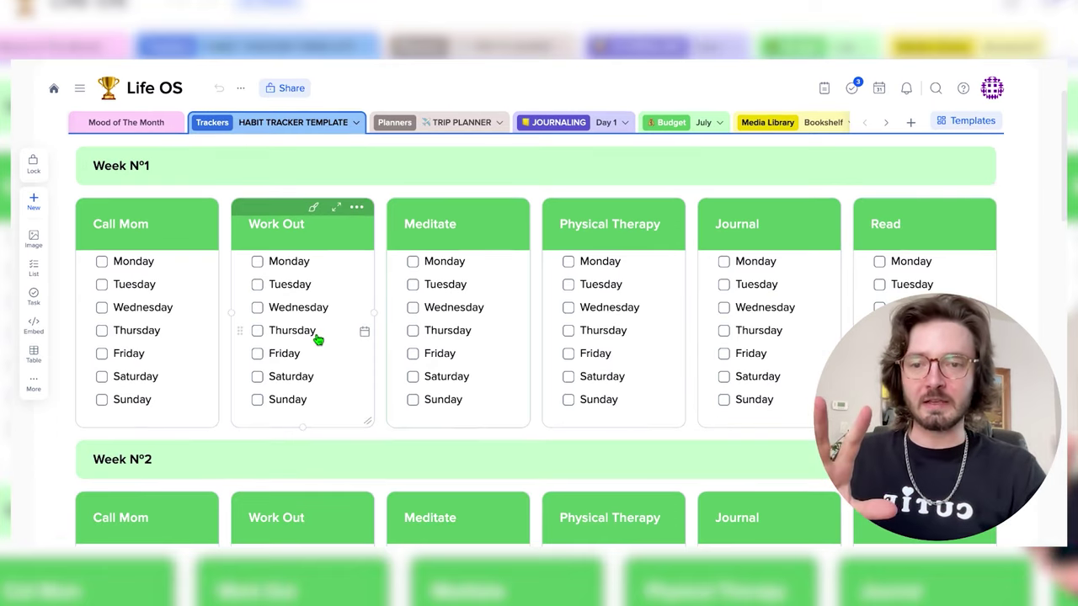
pyautogui.click(357, 126)
pyautogui.click(299, 204)
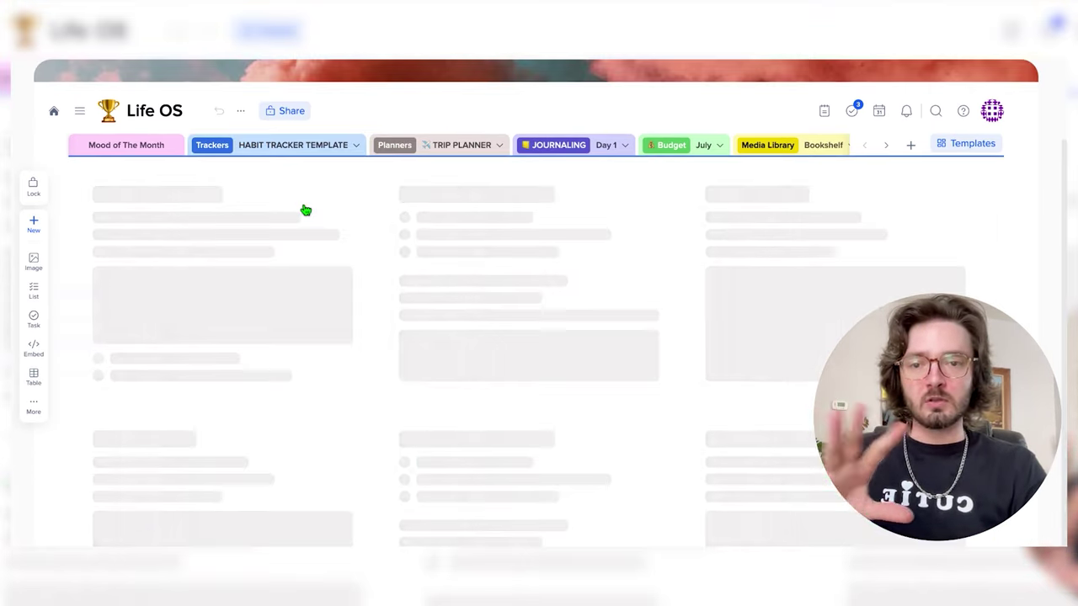
pyautogui.scroll(-3, 368, 360)
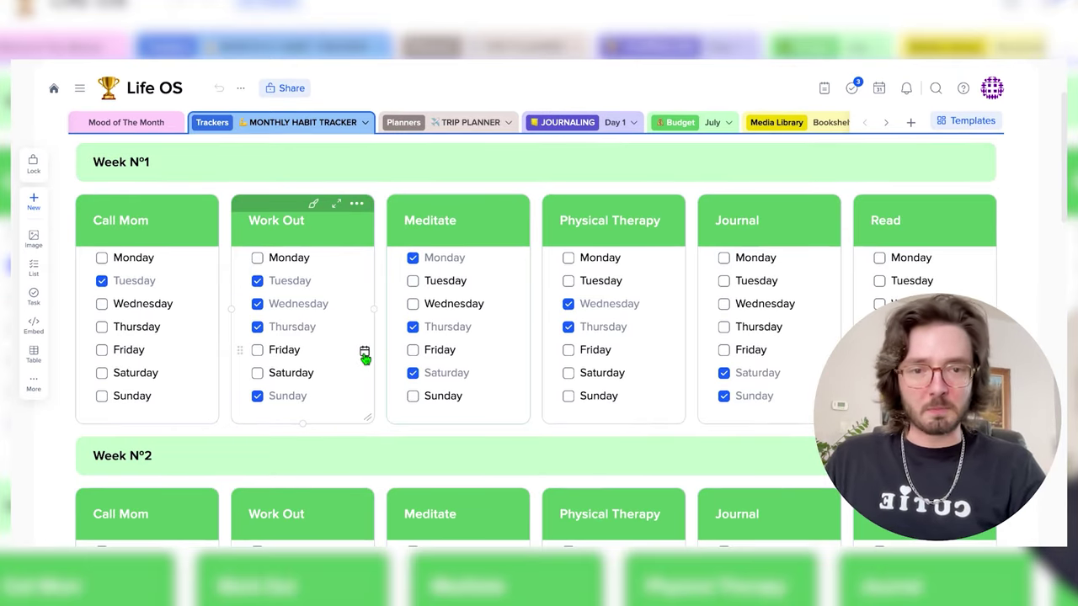
# Review the personal task list and the August 2024 task calendar, return to the task list and close it.
pyautogui.click(853, 89)
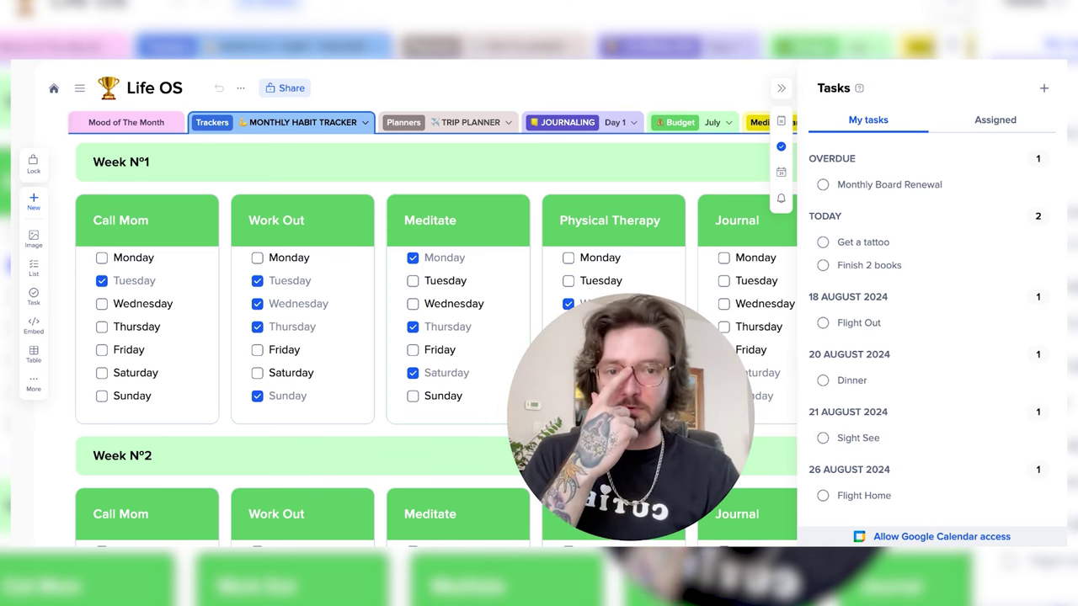
pyautogui.click(781, 174)
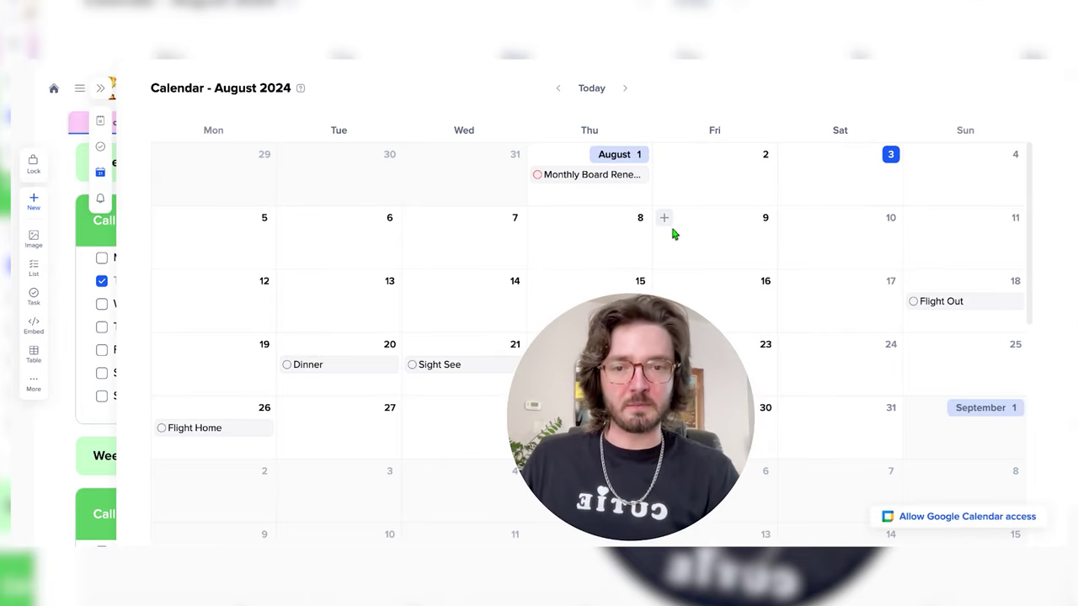
pyautogui.click(102, 148)
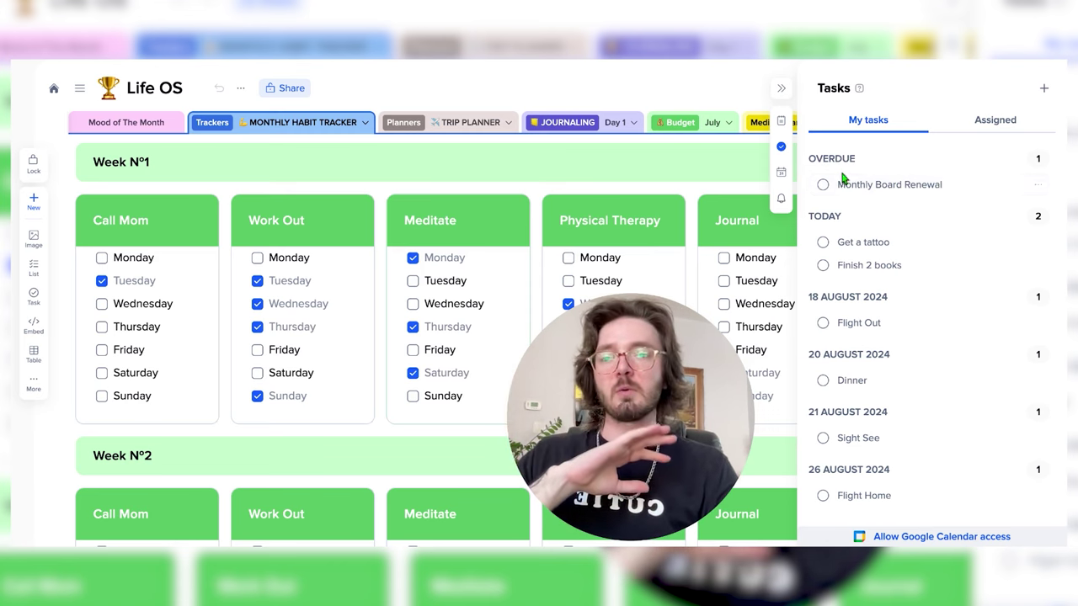
pyautogui.click(782, 88)
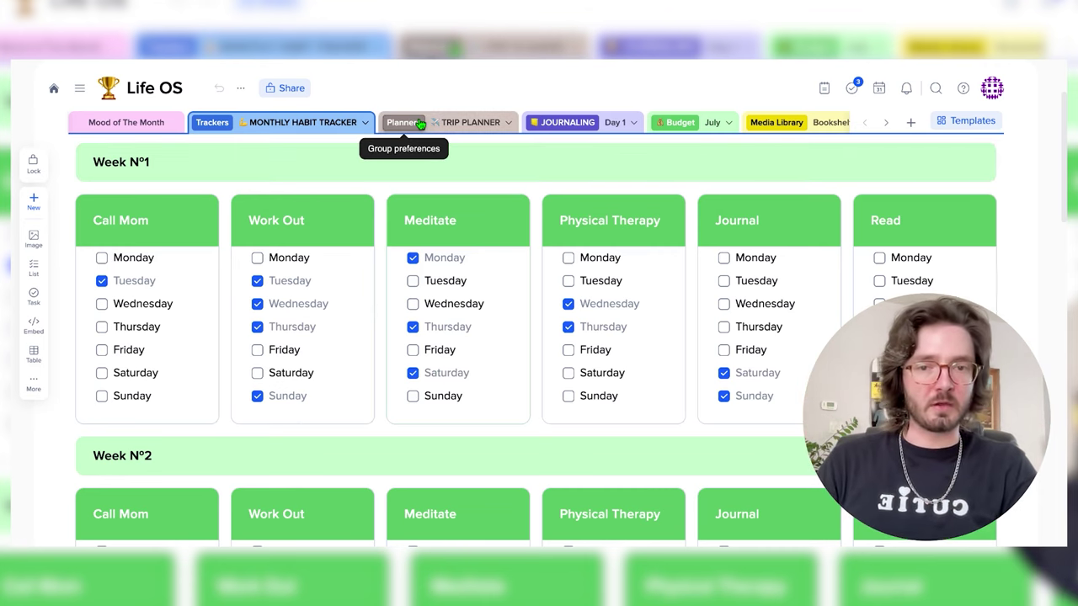
# Open the TRIP PLANNER page, pan the Slovenia map, and view the date options of the Flight Out itinerary task.
pyautogui.click(479, 123)
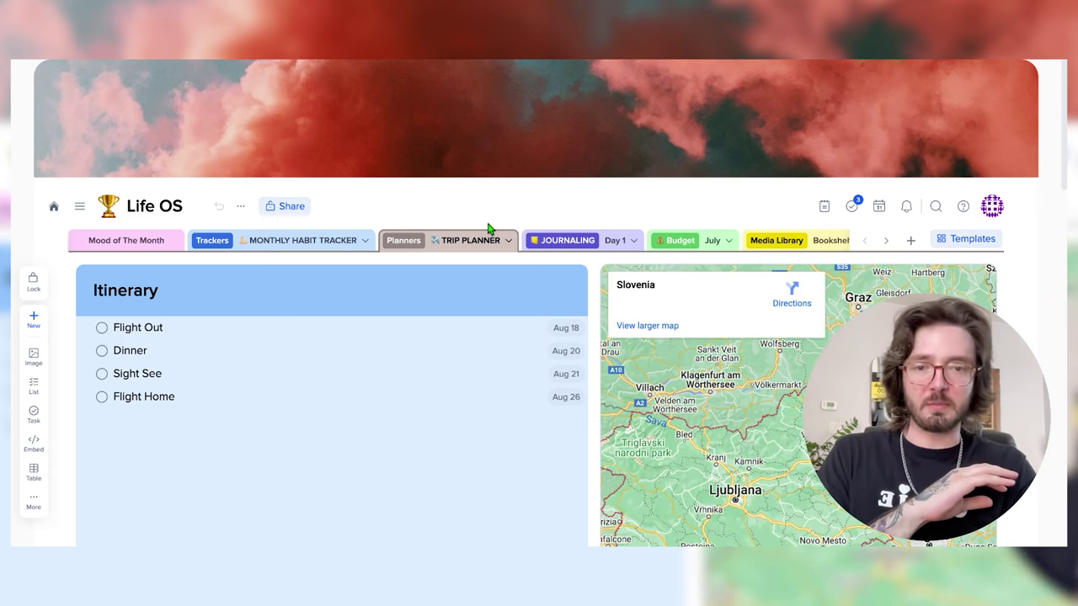
pyautogui.scroll(-2, 491, 298)
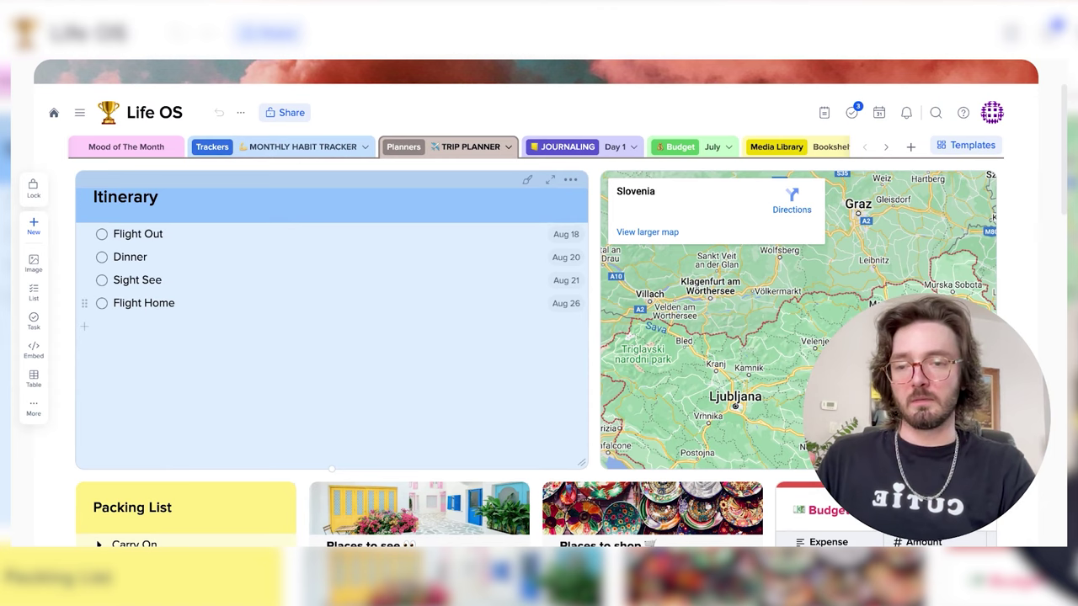
pyautogui.scroll(-1, 539, 337)
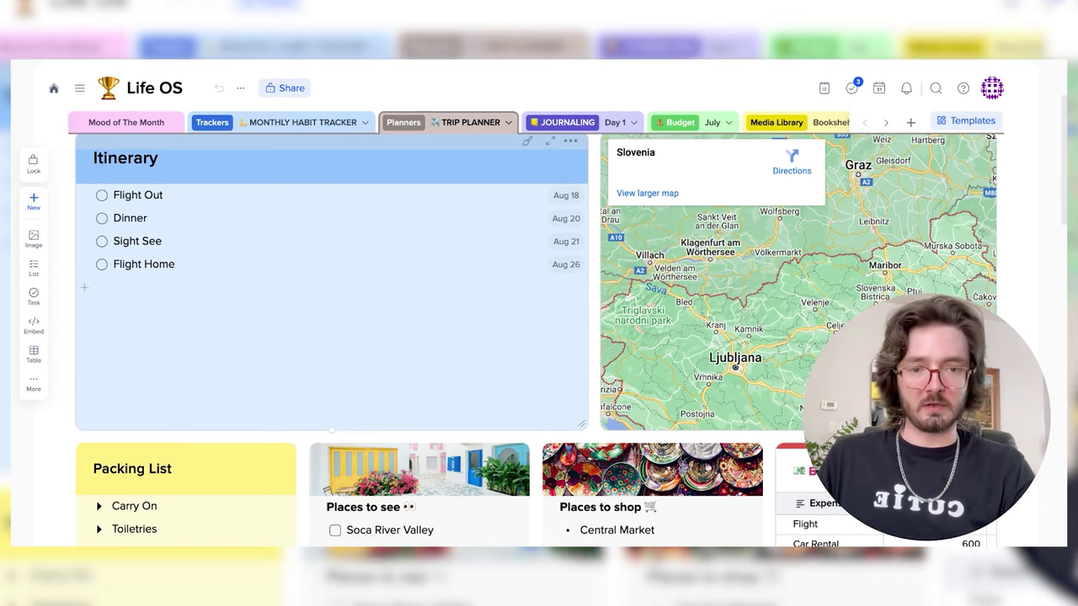
pyautogui.moveTo(729, 297); pyautogui.dragTo(718, 249)
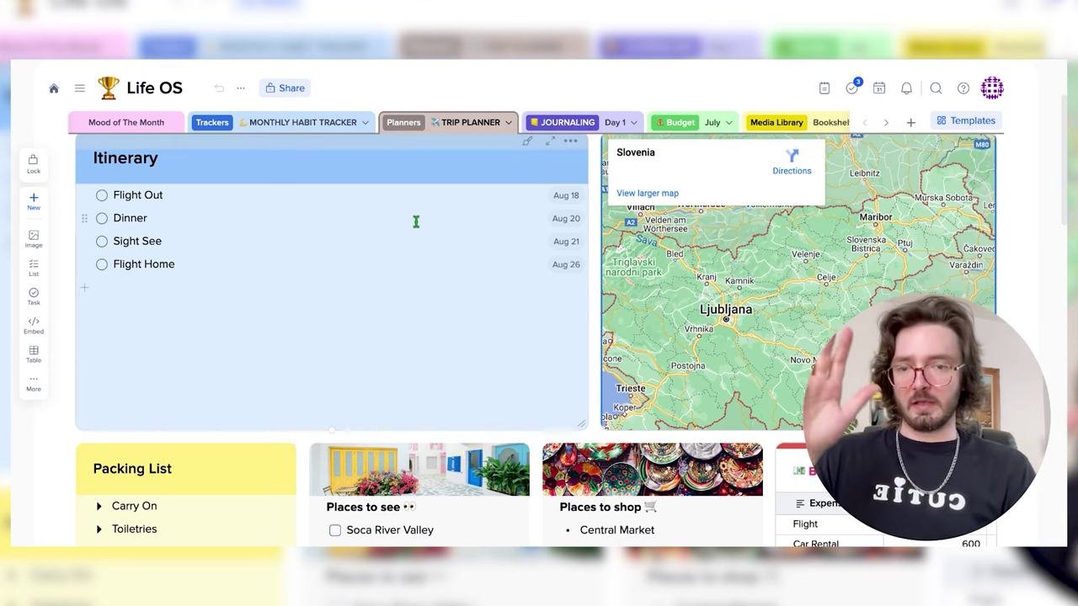
pyautogui.click(393, 195)
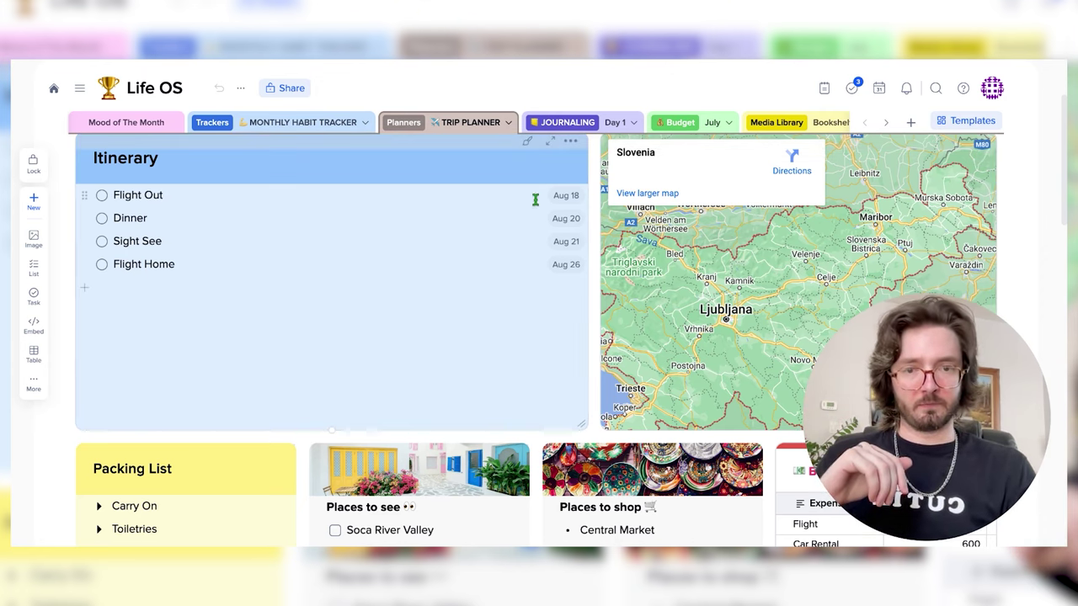
pyautogui.click(566, 195)
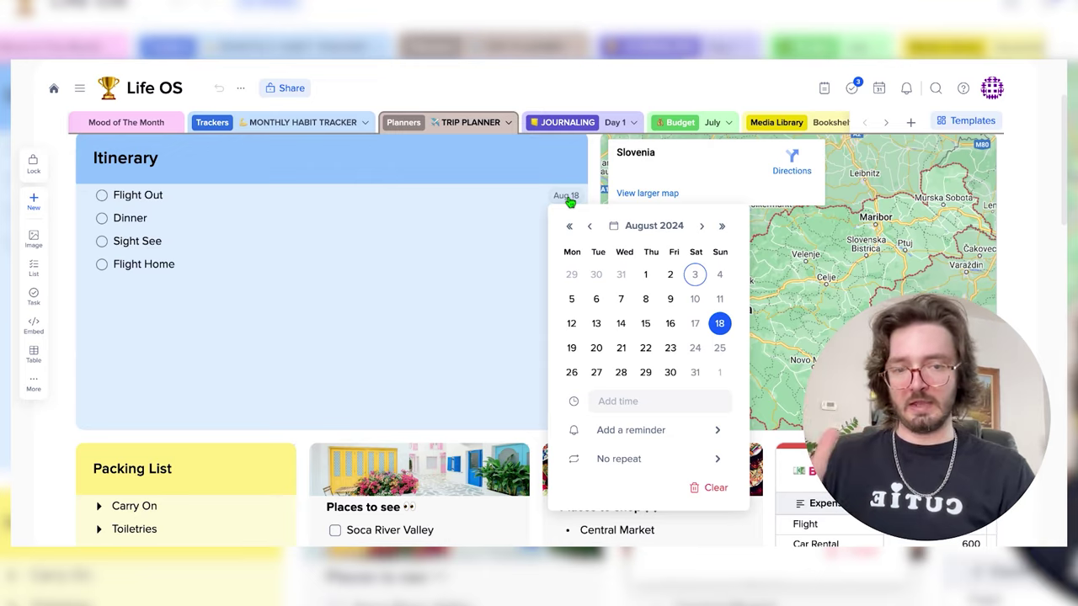
# Expand and collapse the Carry On, Toiletries and Clothing sections of the Packing List to view their items.
pyautogui.scroll(-5, 449, 234)
pyautogui.click(100, 201)
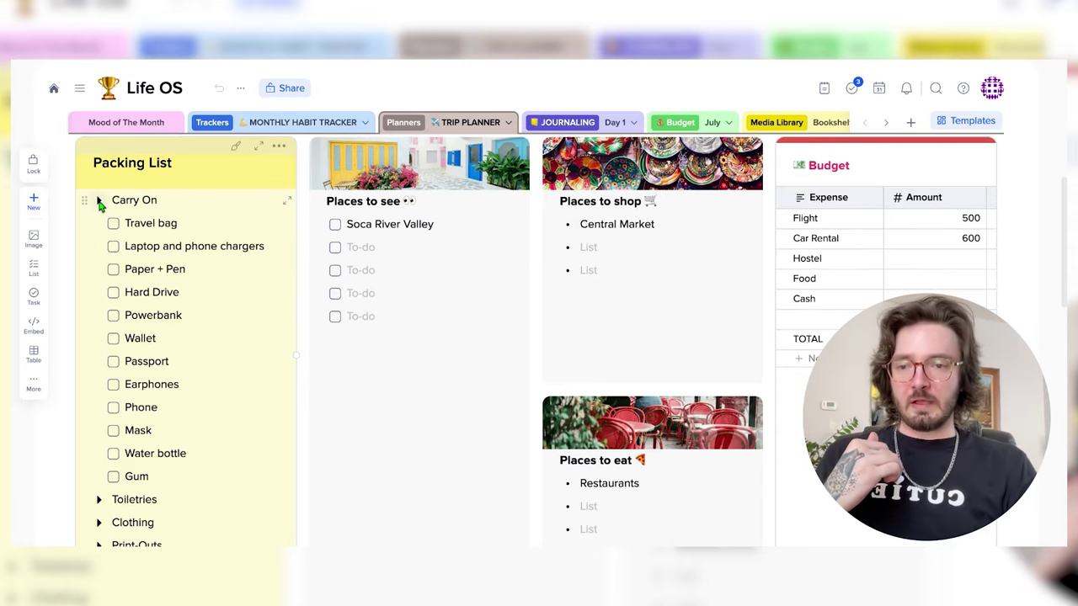
pyautogui.click(99, 201)
pyautogui.click(99, 224)
pyautogui.click(100, 224)
pyautogui.click(98, 247)
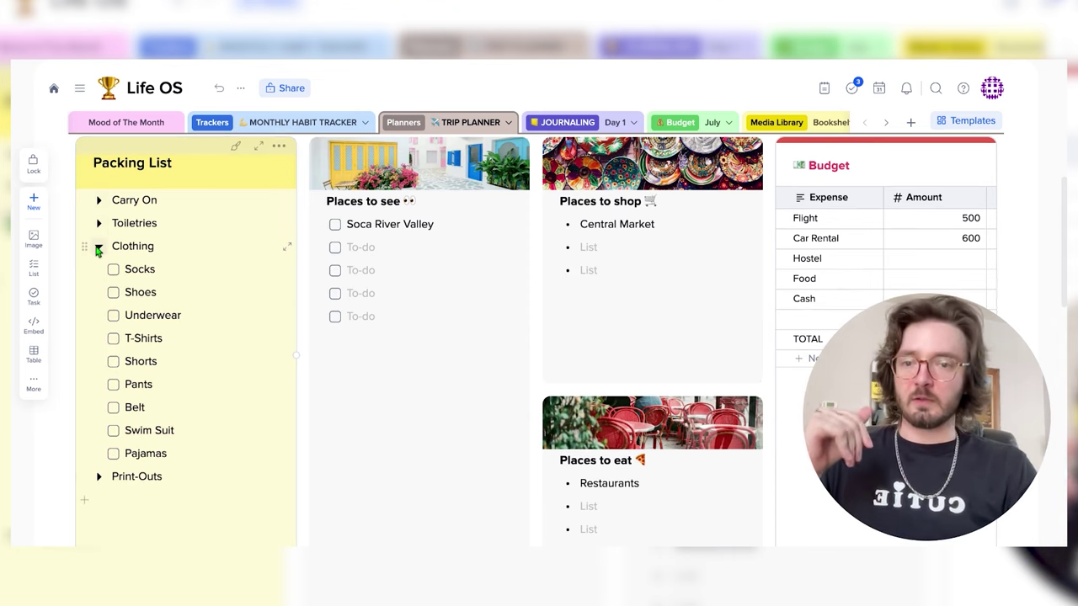
pyautogui.click(99, 248)
# Look over the trip planner's places to see, shop and eat, and the sum under its Budget table.
pyautogui.scroll(2, 315, 371)
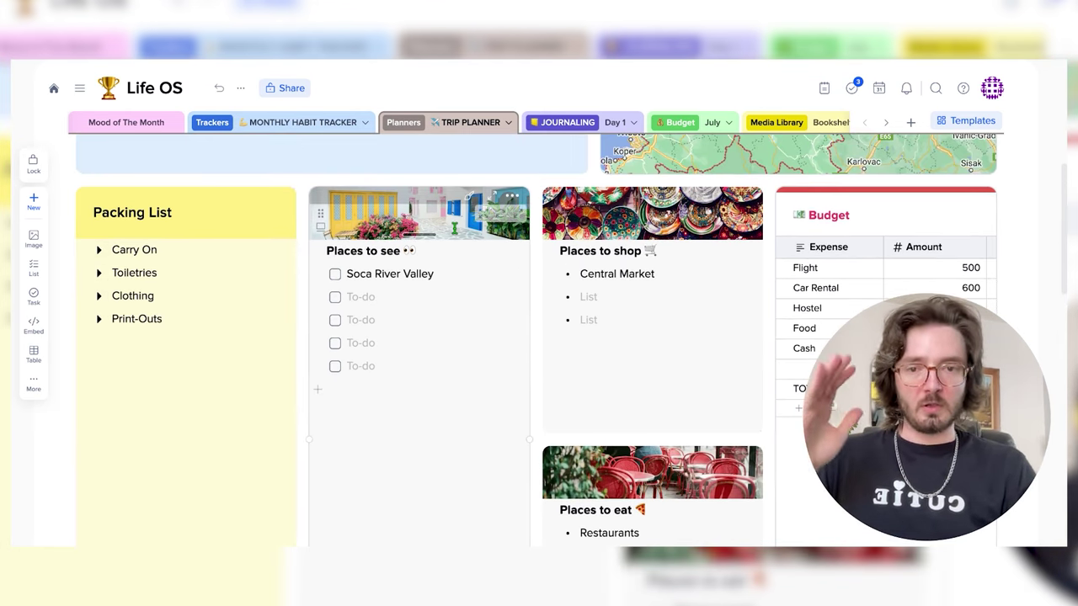
pyautogui.scroll(-2, 640, 289)
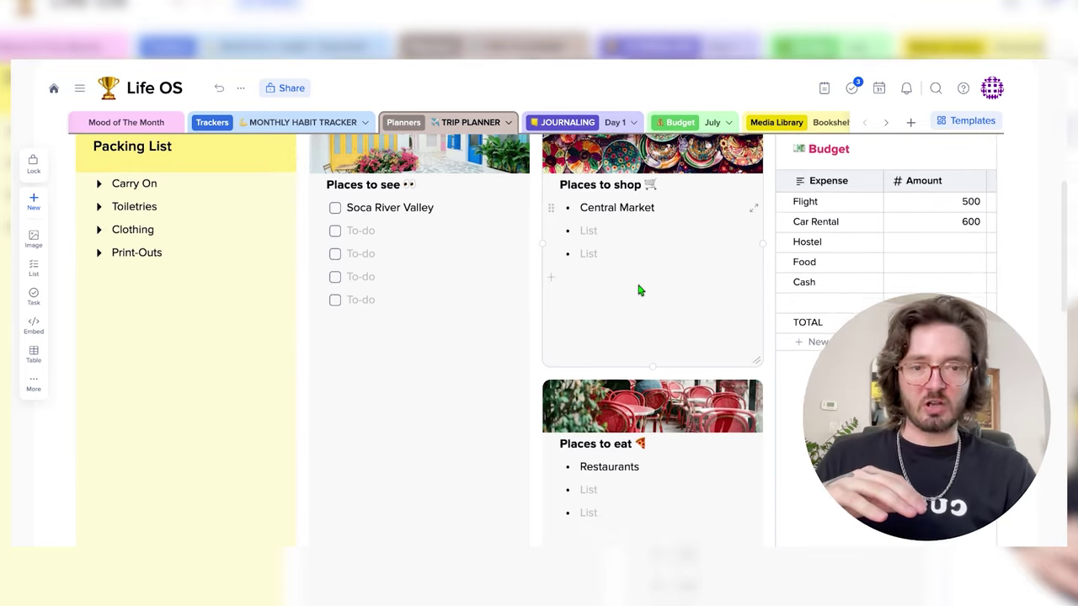
pyautogui.scroll(-2, 813, 250)
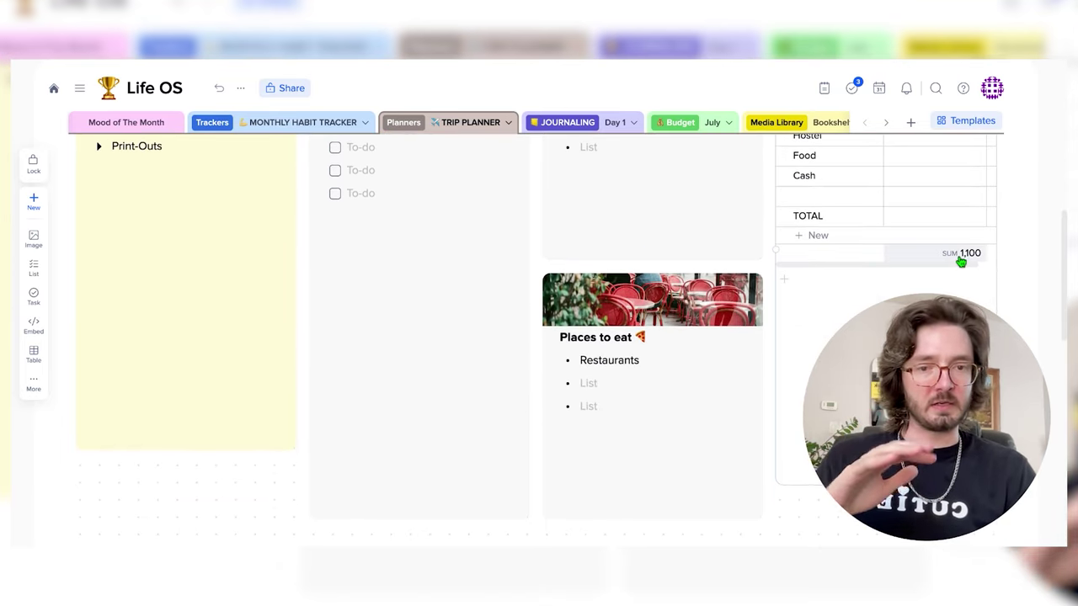
pyautogui.scroll(2, 961, 262)
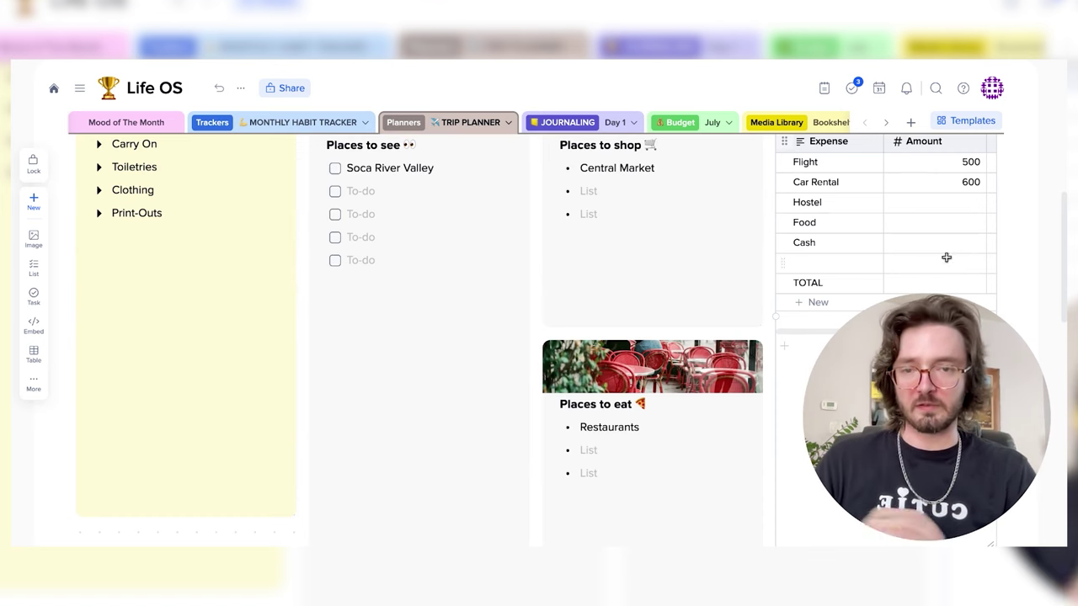
# Open the MONTHLY PLANNER page and look over its weekly lists, monthly focus, calendar, goals and notes.
pyautogui.click(508, 122)
pyautogui.click(512, 209)
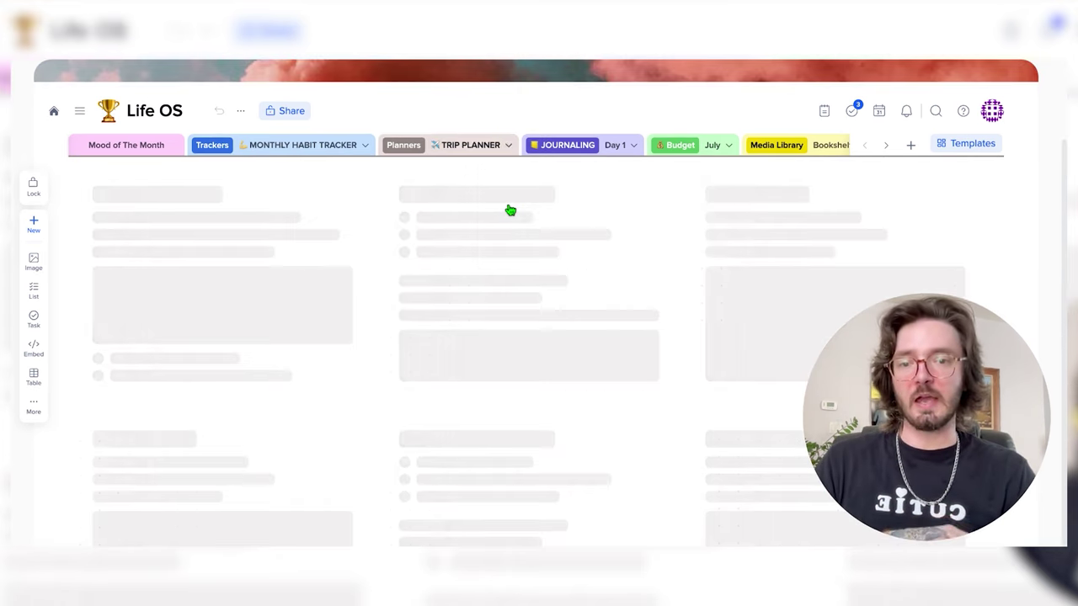
pyautogui.scroll(-2, 496, 341)
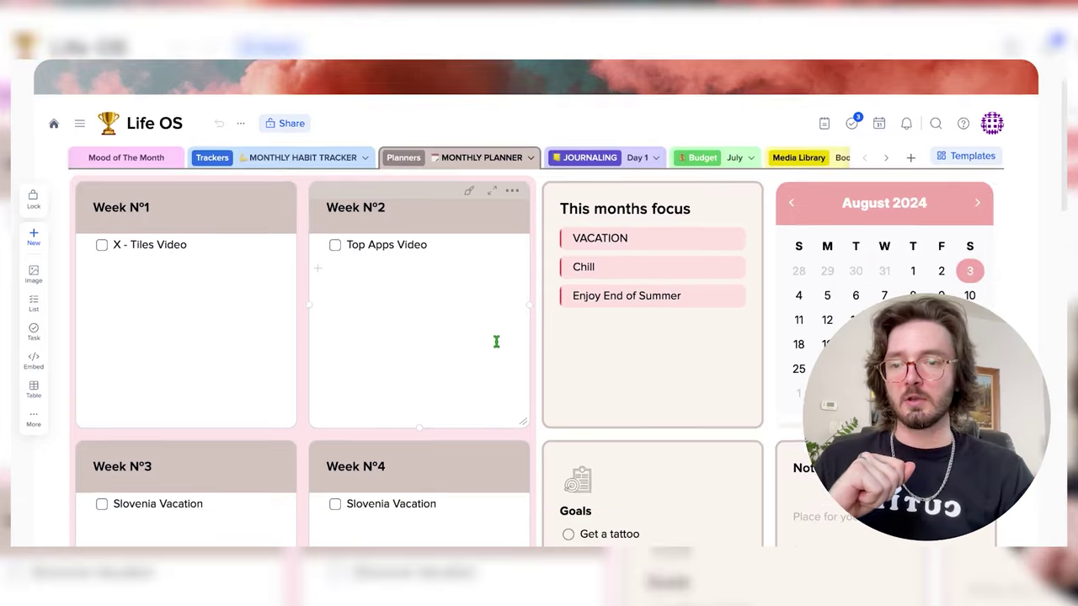
pyautogui.scroll(-1, 539, 337)
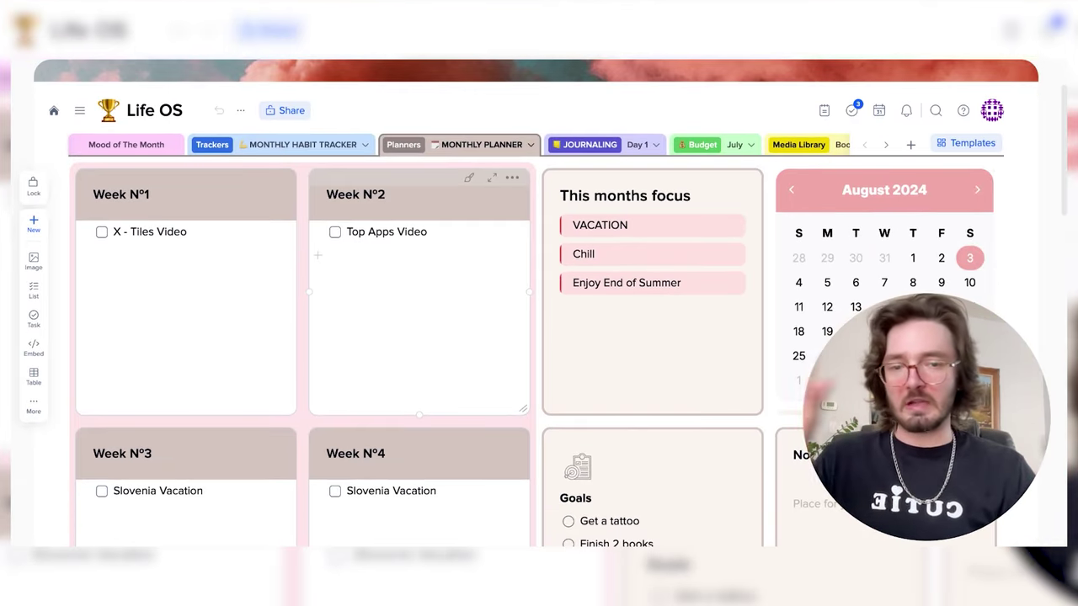
pyautogui.scroll(-1, 539, 337)
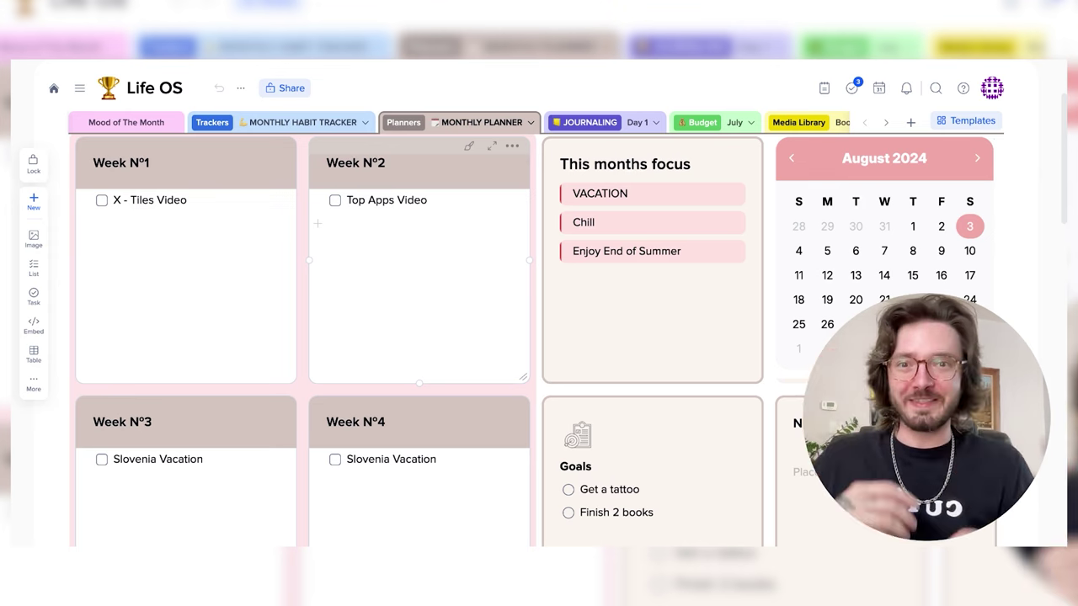
pyautogui.scroll(-2, 539, 337)
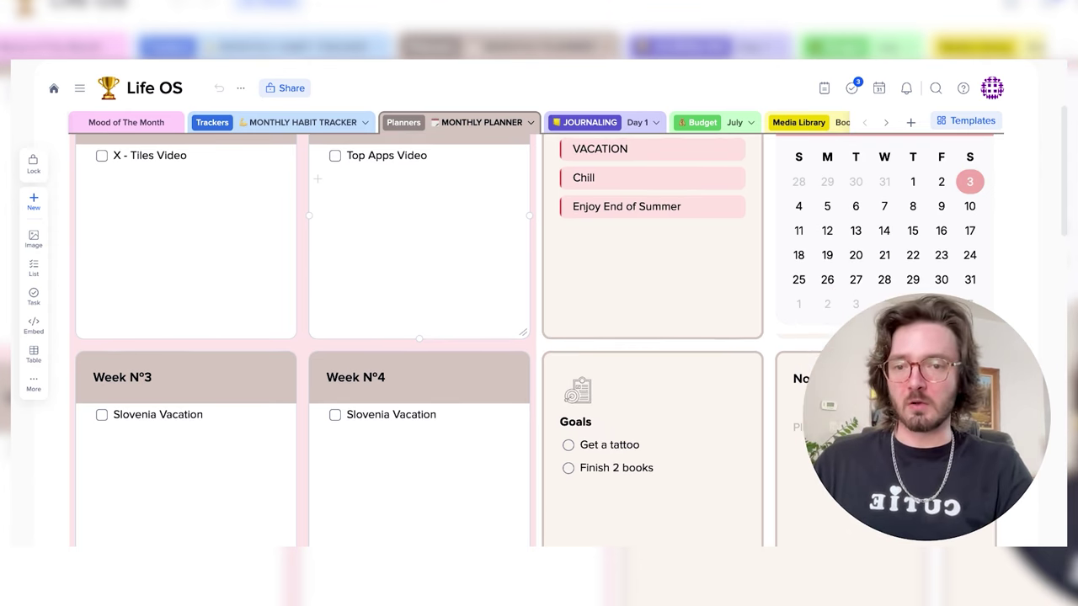
pyautogui.scroll(2, 539, 304)
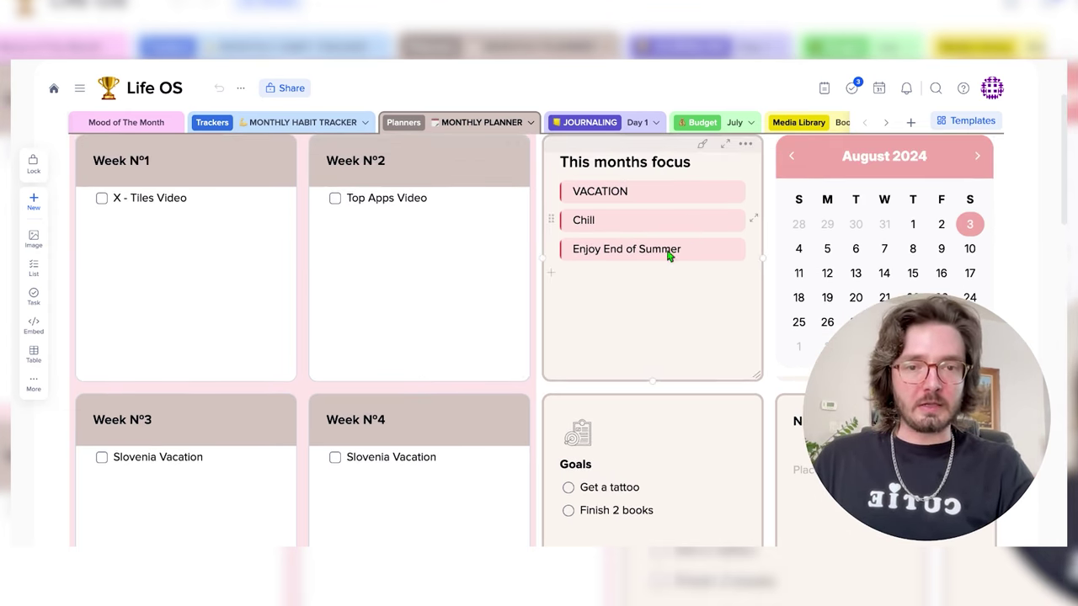
pyautogui.scroll(-2, 758, 203)
pyautogui.scroll(2, 859, 194)
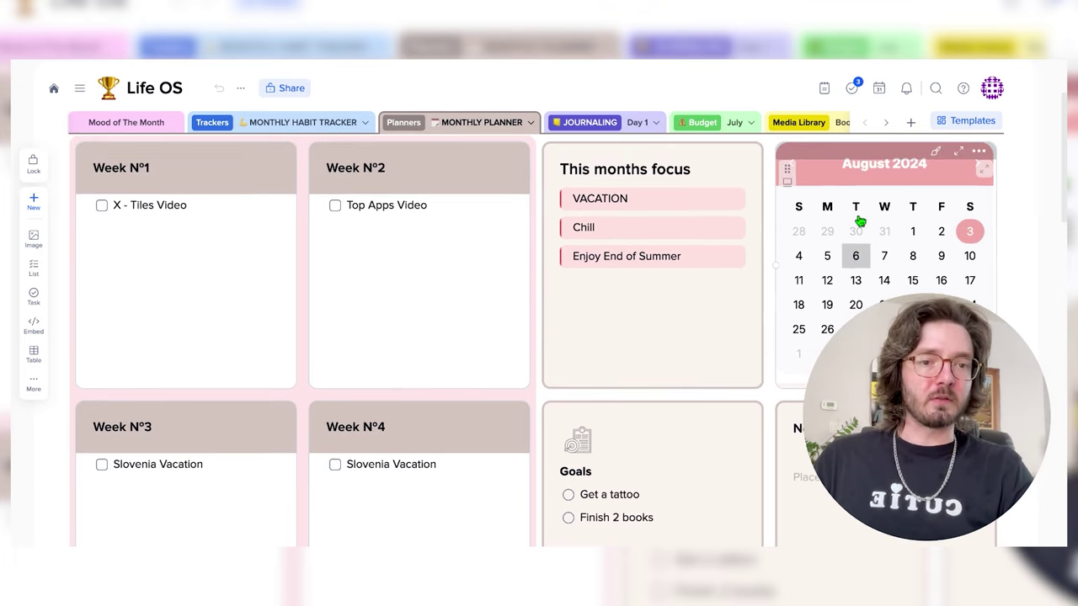
pyautogui.scroll(-7, 853, 226)
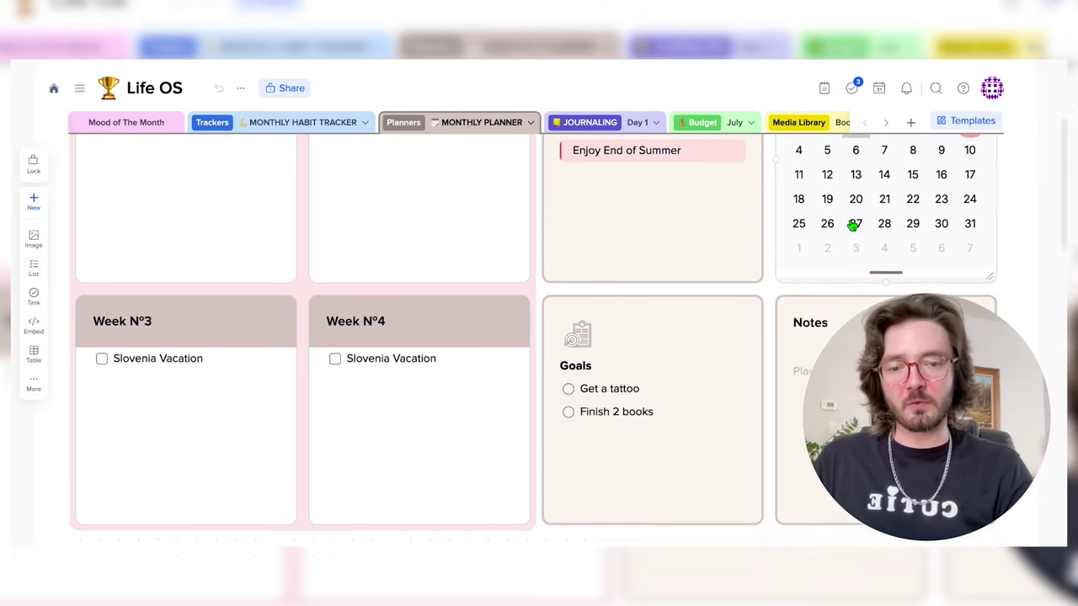
pyautogui.scroll(1, 664, 314)
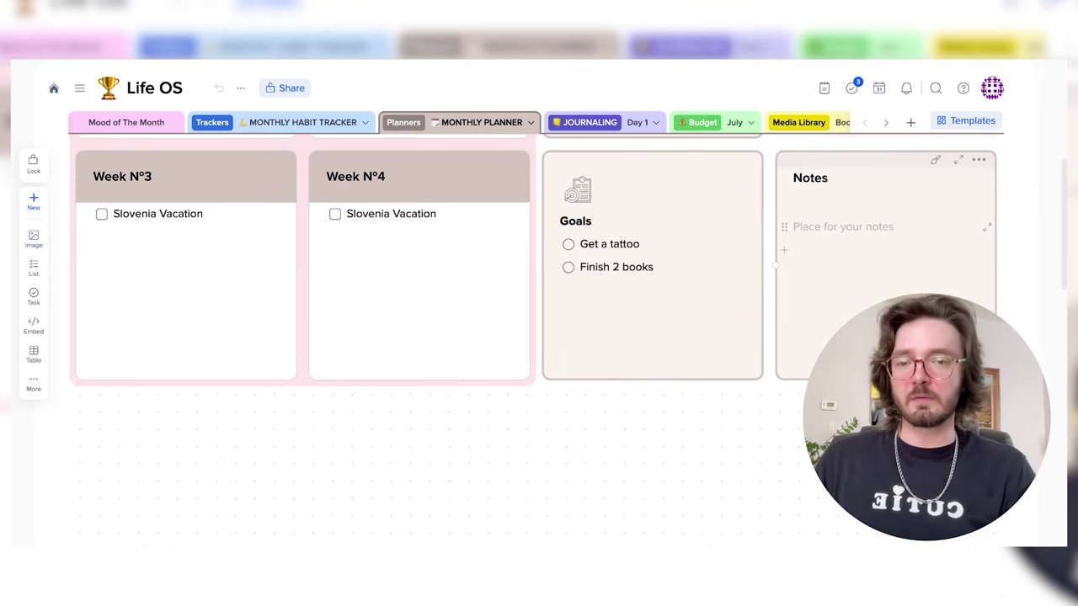
# Open the DAILY PLANNER page and look over its hourly schedule, goals and priorities, and lists for tomorrow and shopping.
pyautogui.click(482, 122)
pyautogui.click(464, 228)
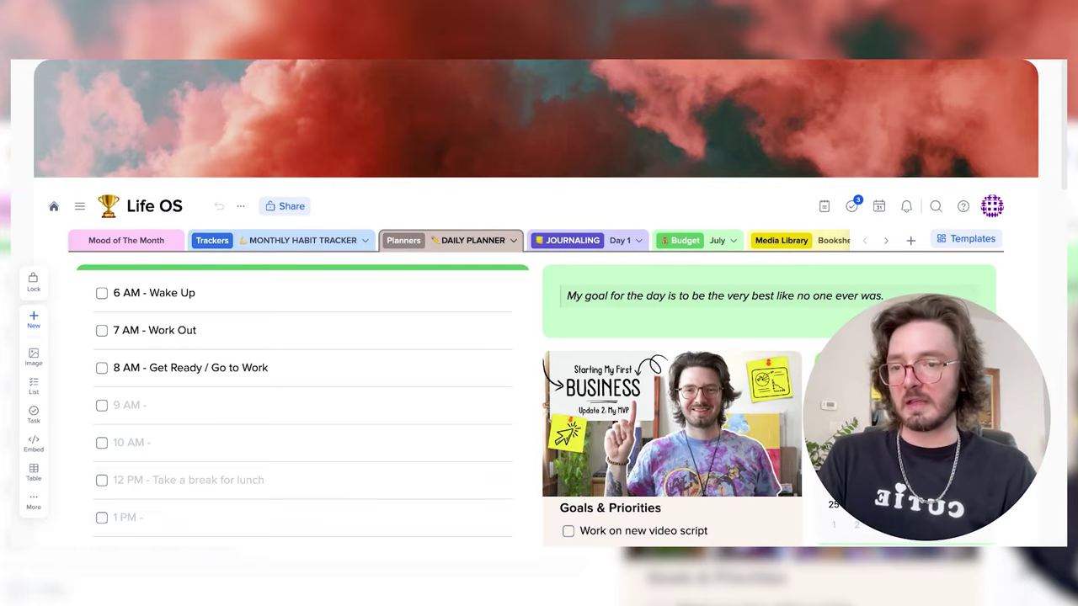
pyautogui.scroll(-2, 498, 308)
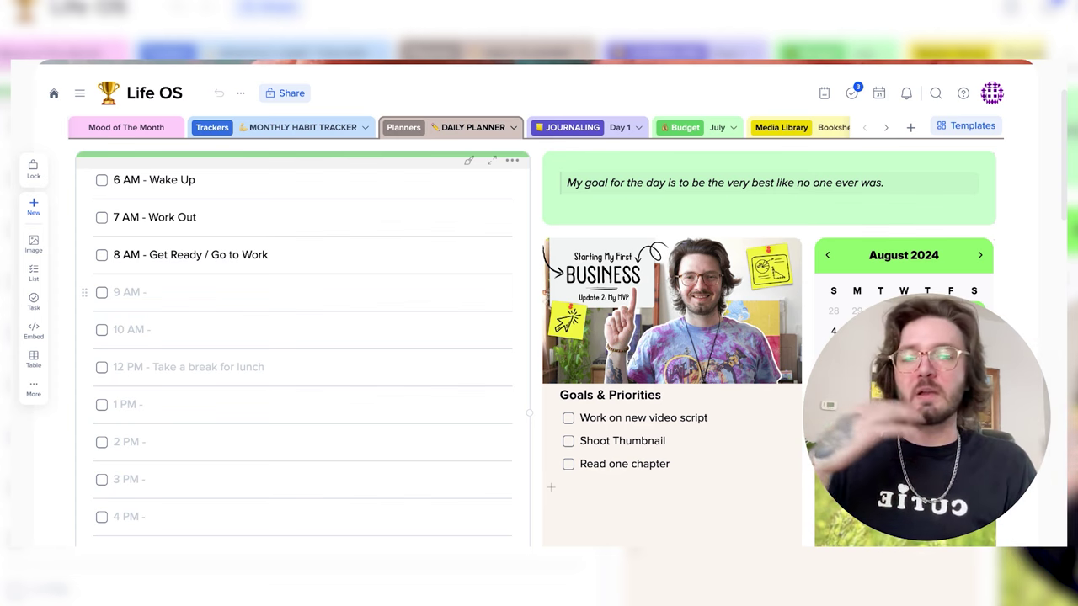
pyautogui.scroll(-4, 304, 337)
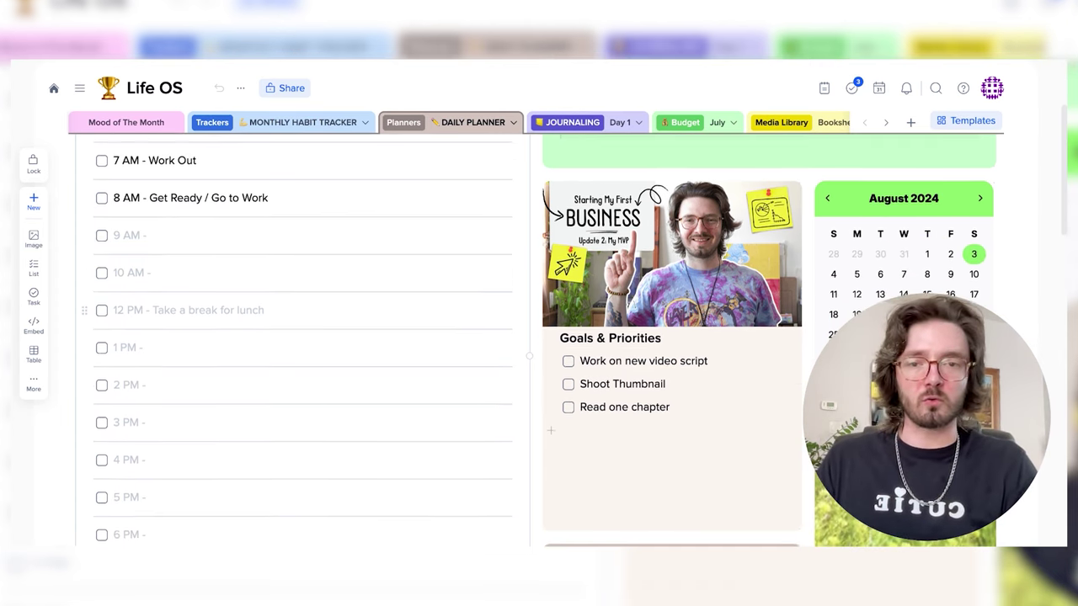
pyautogui.scroll(-3, 303, 337)
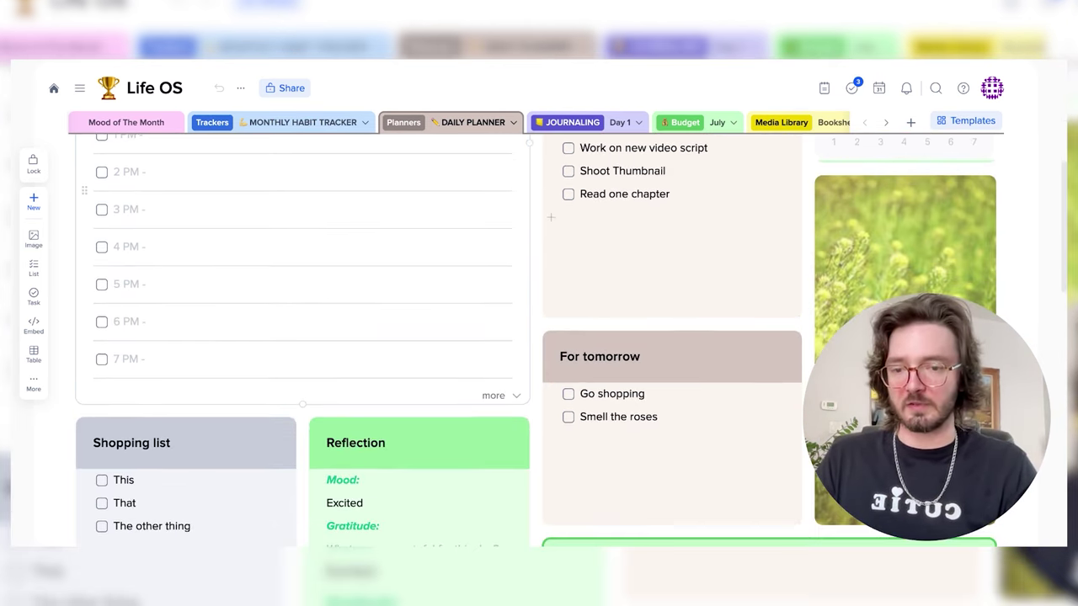
# Look over the daily planner's Shopping list, Reflection, For tomorrow and Notes tiles.
pyautogui.scroll(-2, 539, 337)
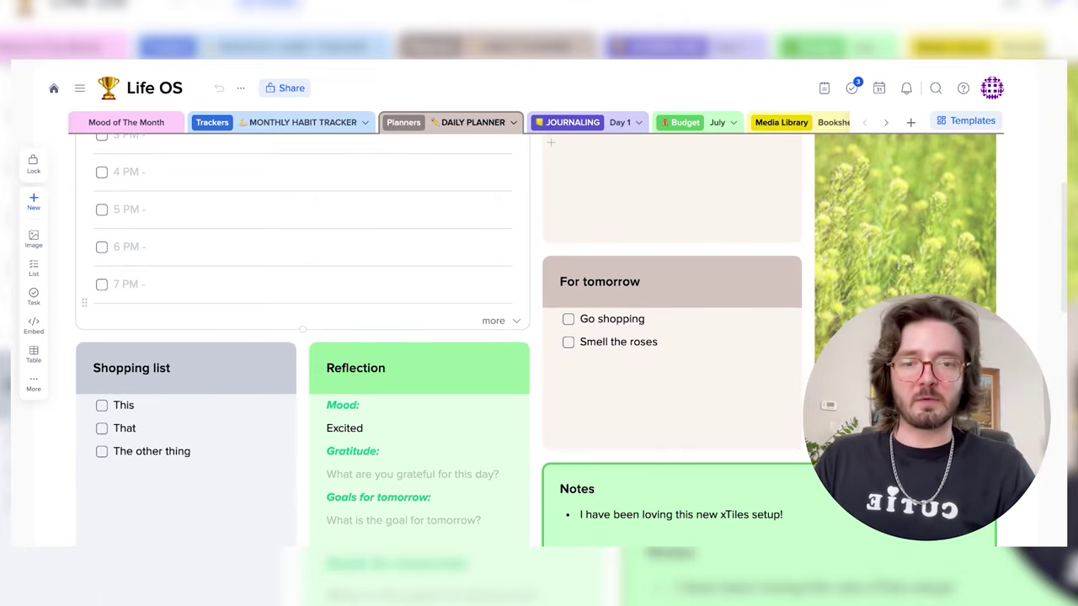
pyautogui.scroll(-2, 303, 337)
pyautogui.scroll(2, 303, 337)
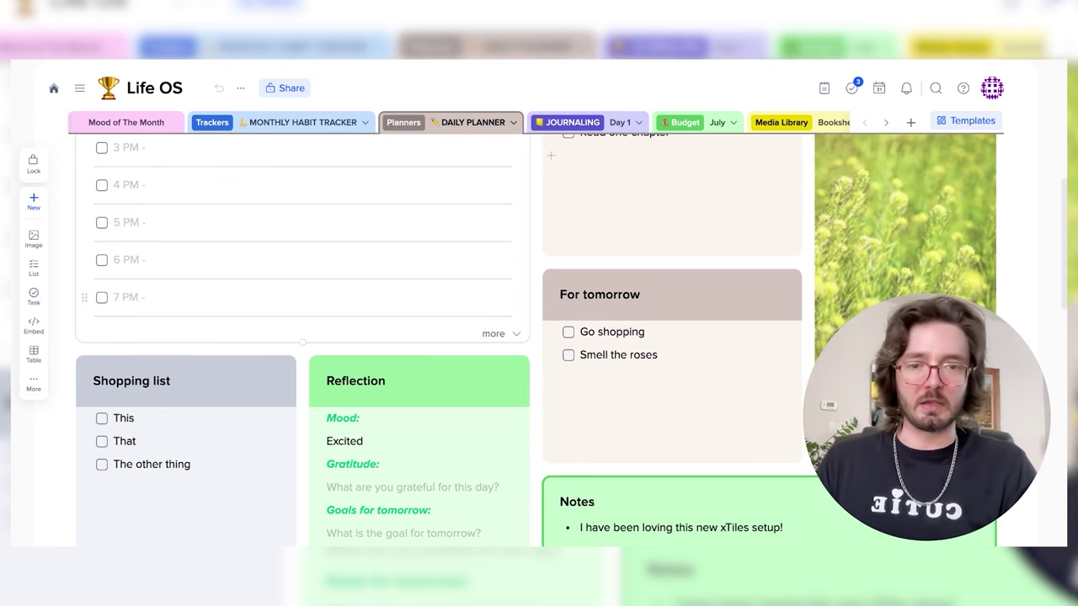
pyautogui.scroll(-1, 438, 337)
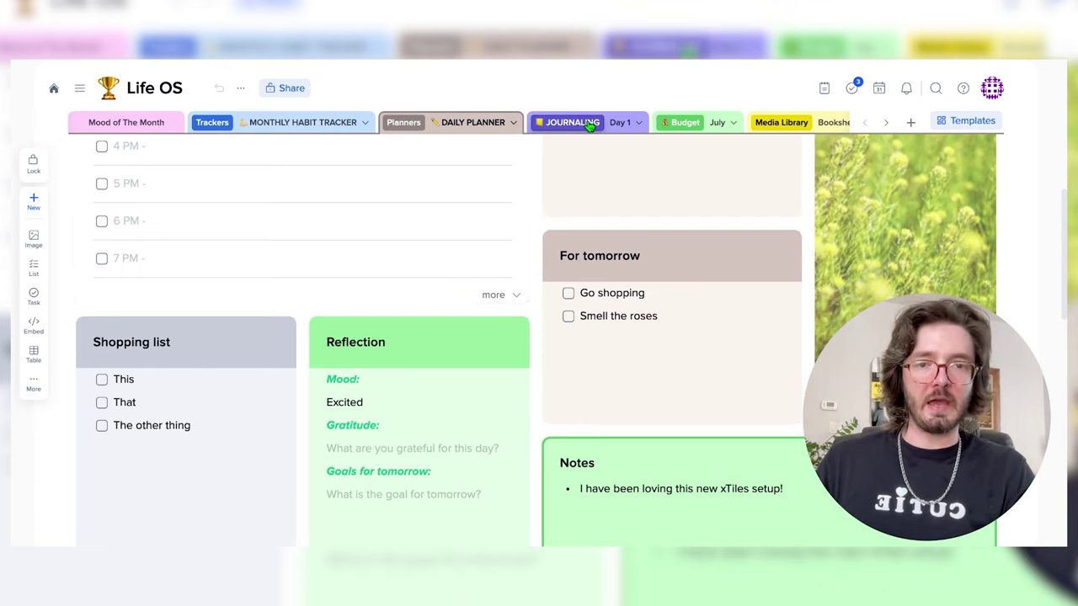
# Open the JOURNALING group's Template page and look over its prompts from the morning mood to the evening mood.
pyautogui.click(640, 124)
pyautogui.click(604, 180)
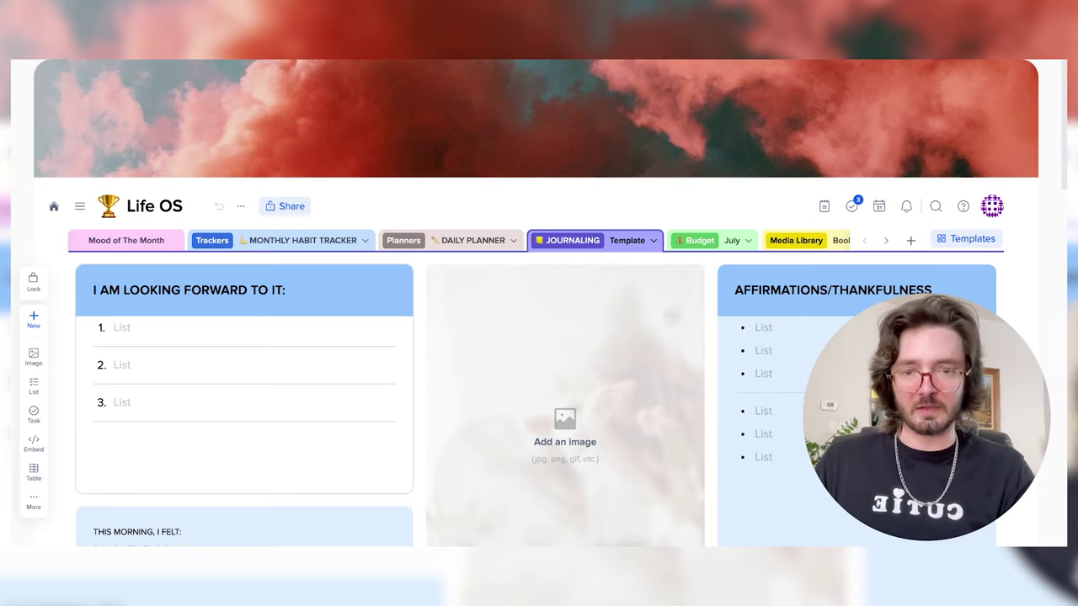
pyautogui.scroll(-2, 596, 286)
pyautogui.scroll(-2, 597, 289)
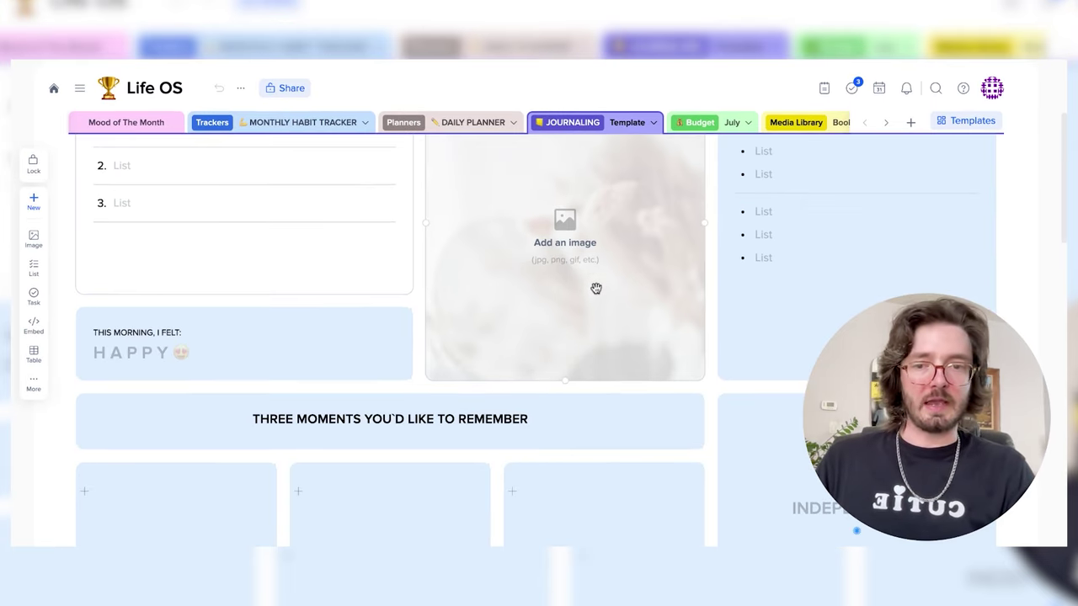
pyautogui.scroll(2, 596, 289)
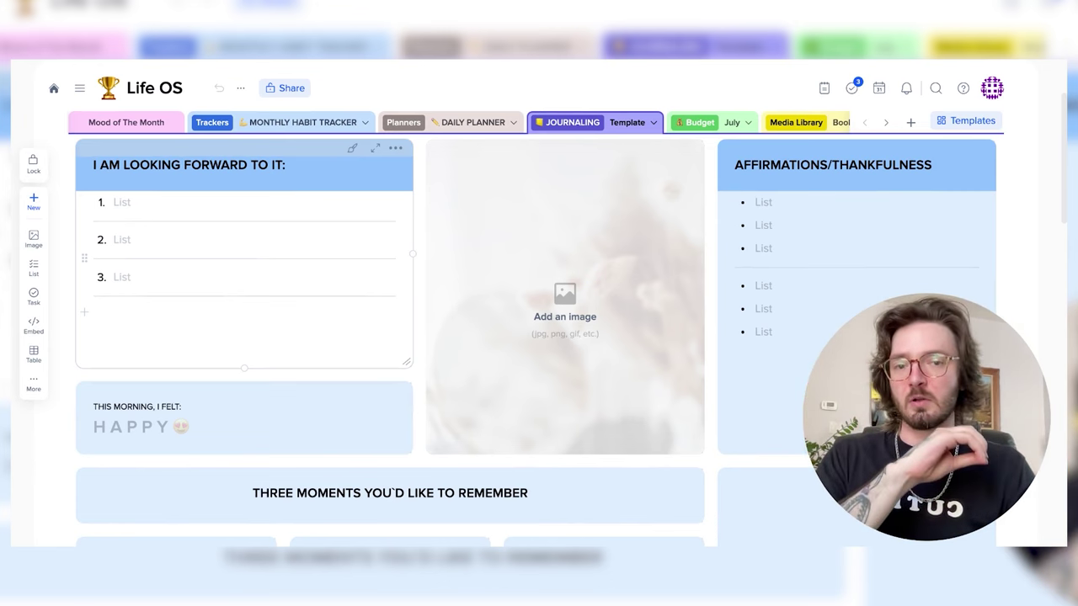
pyautogui.scroll(-4, 539, 336)
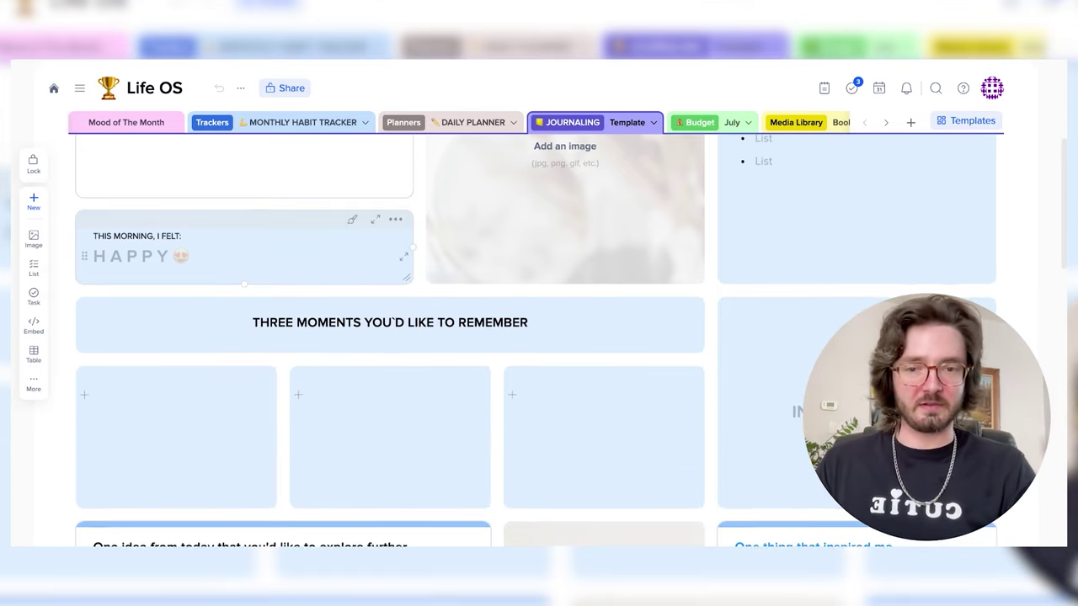
pyautogui.scroll(-5, 388, 278)
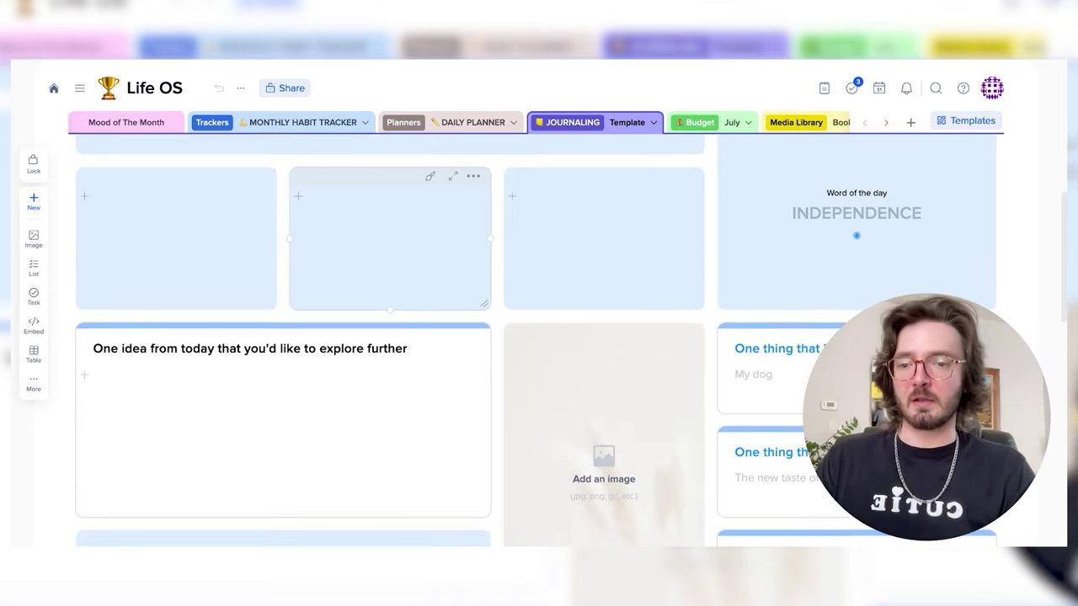
pyautogui.scroll(-3, 387, 278)
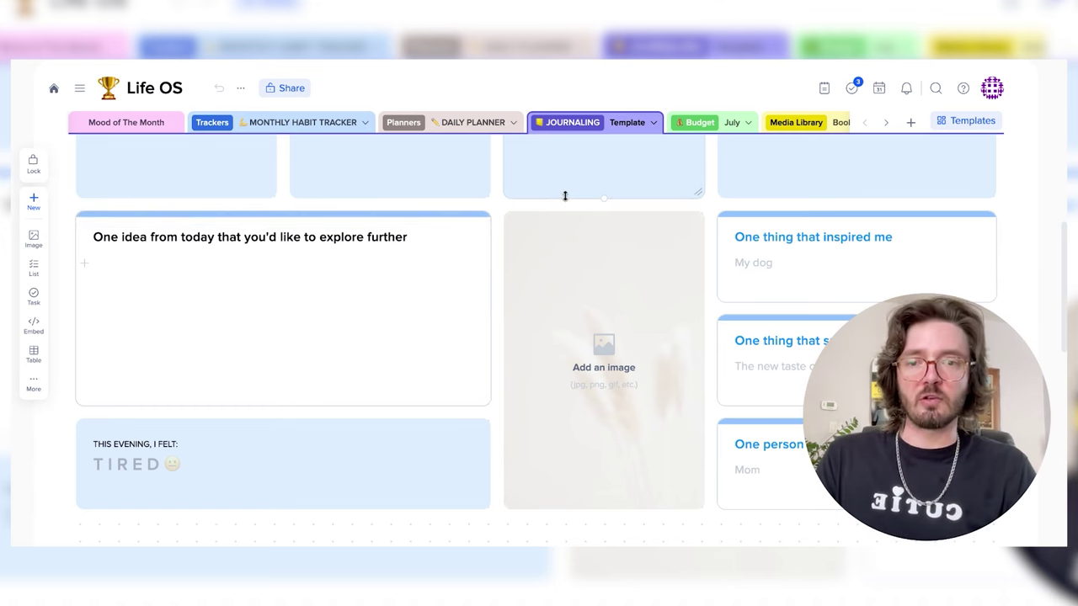
# Open the Day 1 journaling page and look over its affirmations and morning mood entries.
pyautogui.click(654, 123)
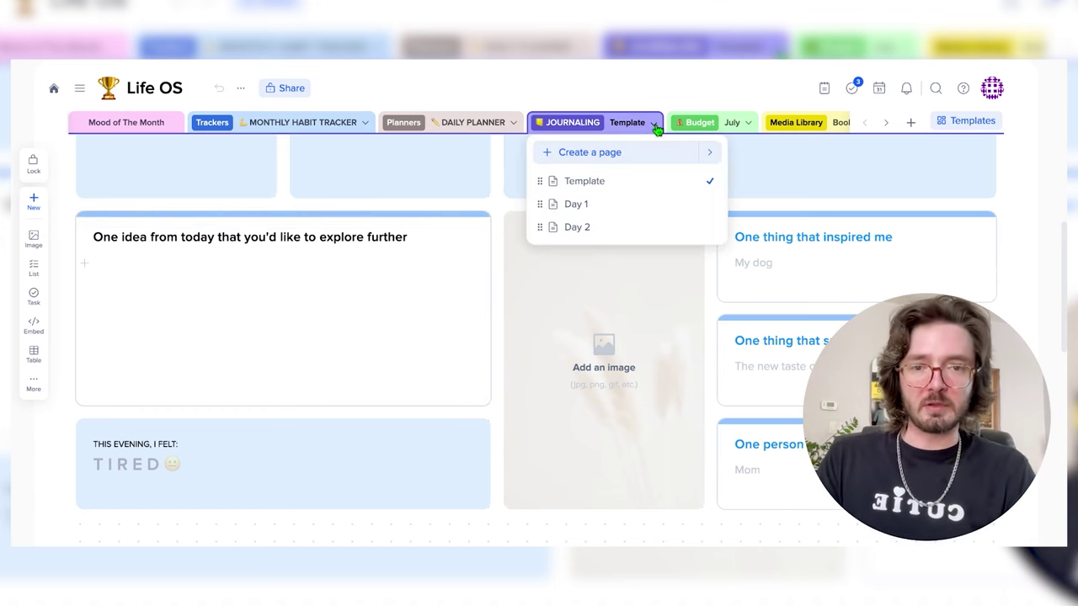
pyautogui.click(623, 203)
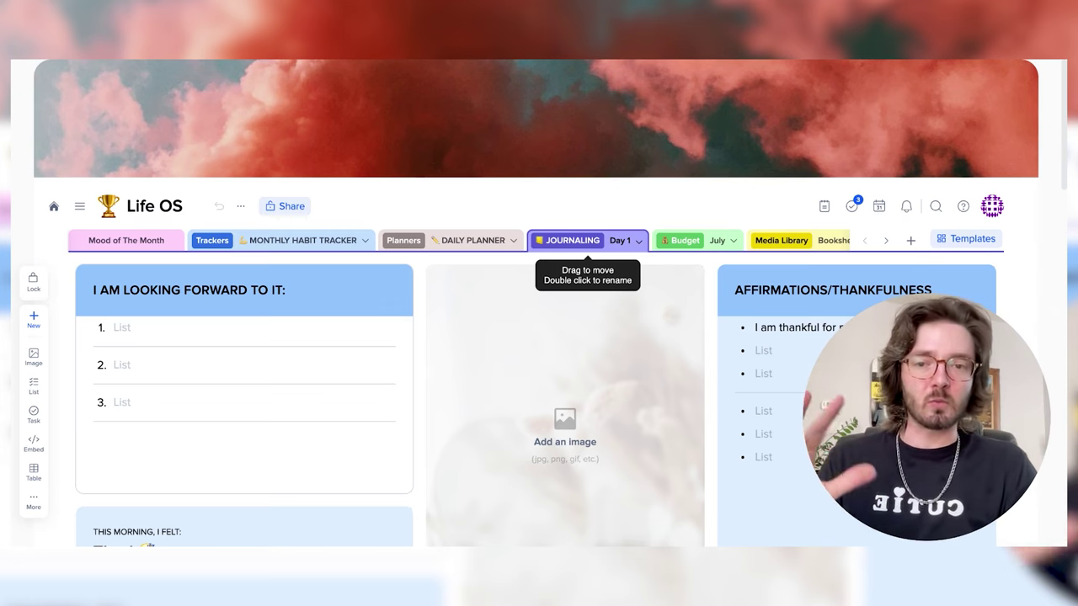
pyautogui.scroll(-2, 646, 334)
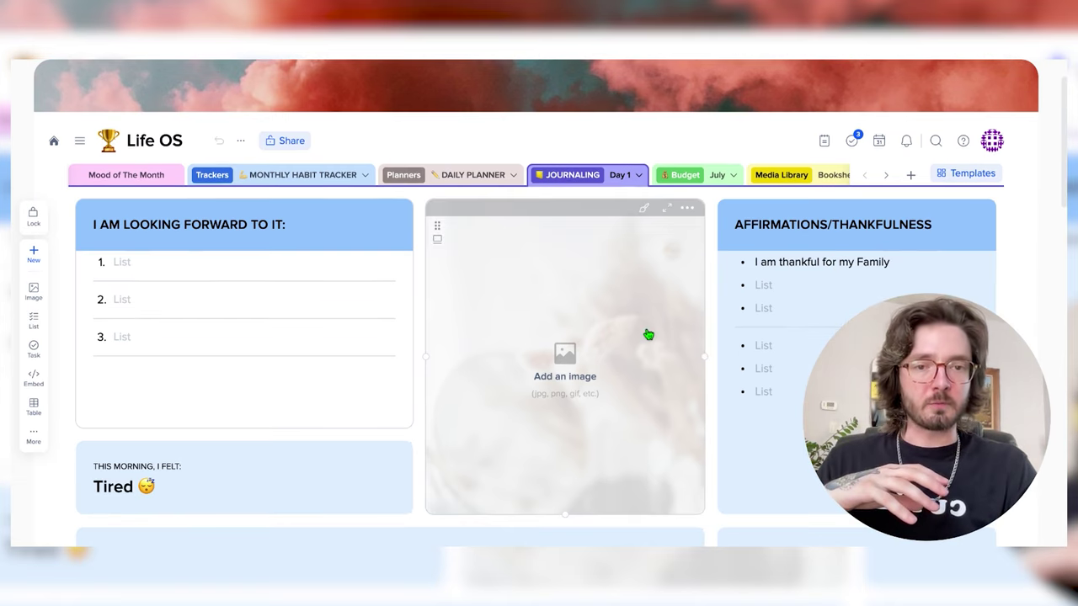
# Open the Budget group's FINANCES GOALS page and look over the income, saving, investment and debt tiles and the yearly goals table.
pyautogui.click(735, 178)
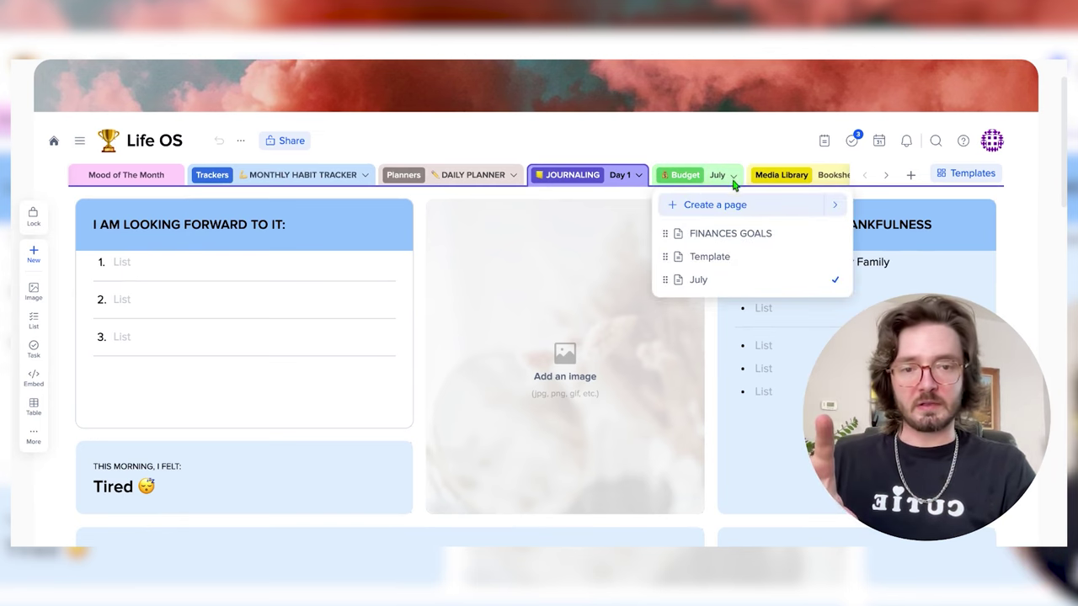
pyautogui.click(723, 239)
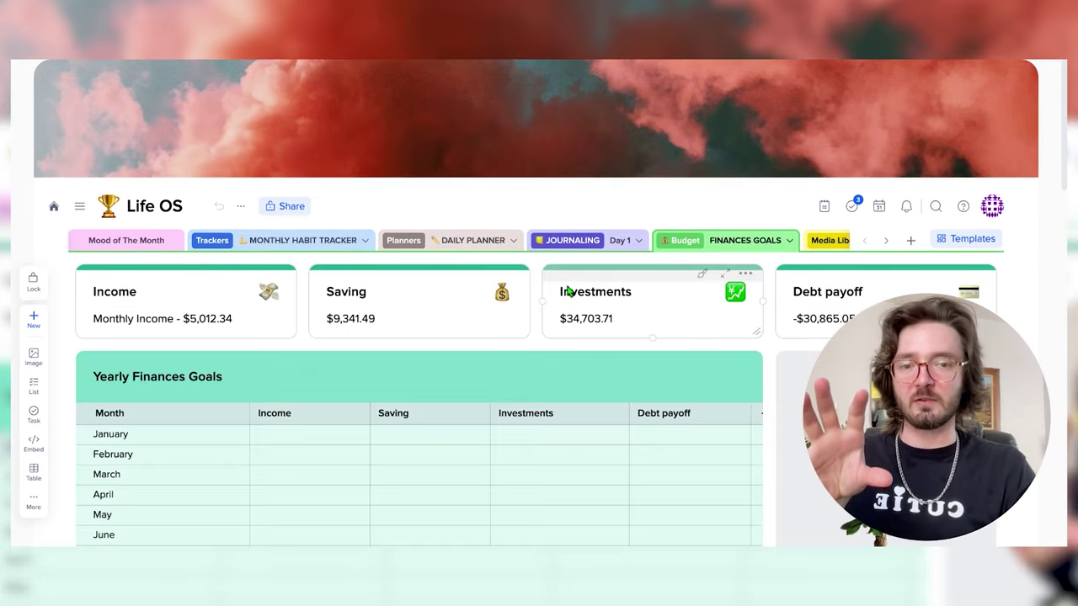
pyautogui.scroll(-2, 569, 291)
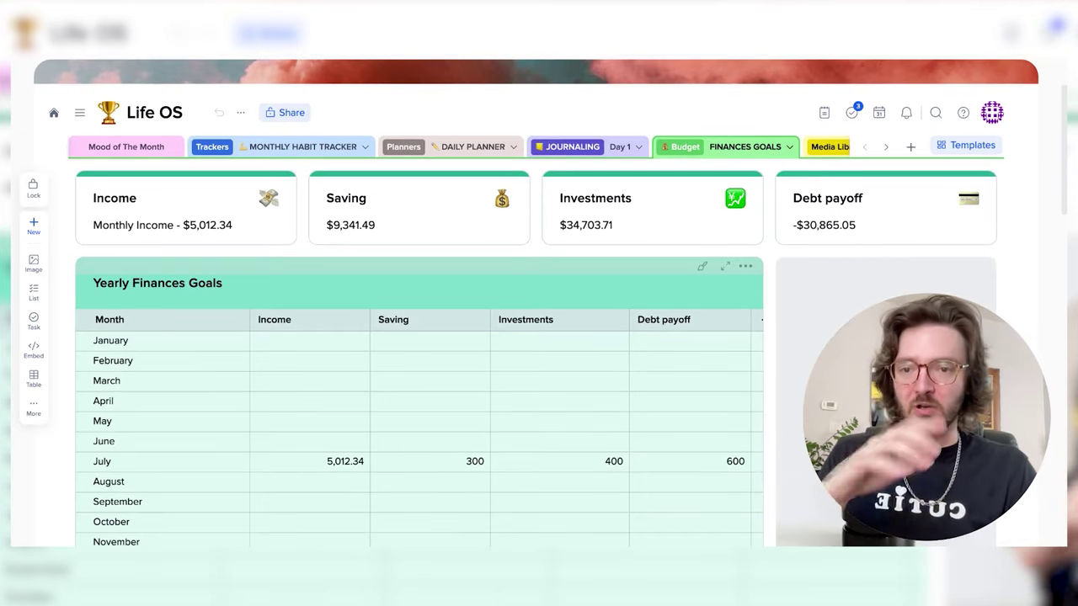
pyautogui.scroll(-1, 569, 291)
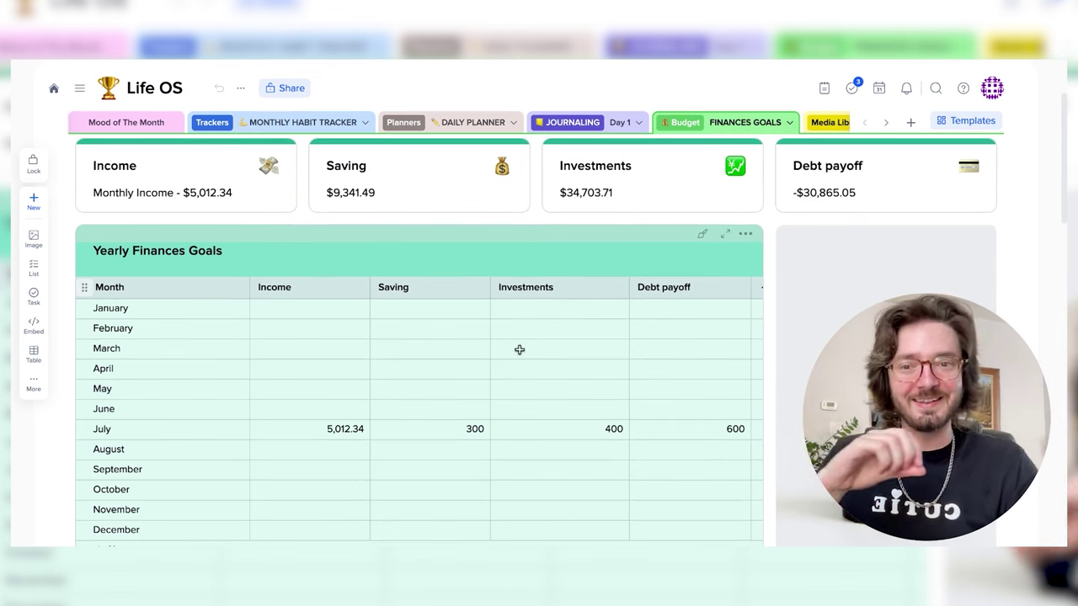
pyautogui.scroll(-2, 485, 358)
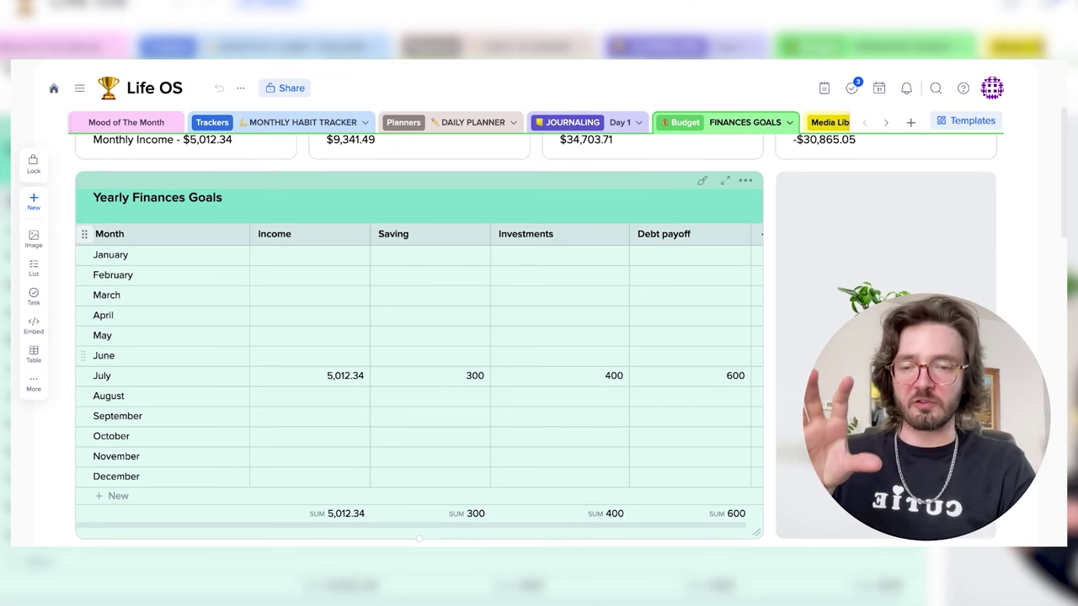
pyautogui.scroll(-1, 419, 337)
# Open the Budget group's Template page and look over its monthly income, expenses and balance tables, calculator and notes.
pyautogui.click(790, 123)
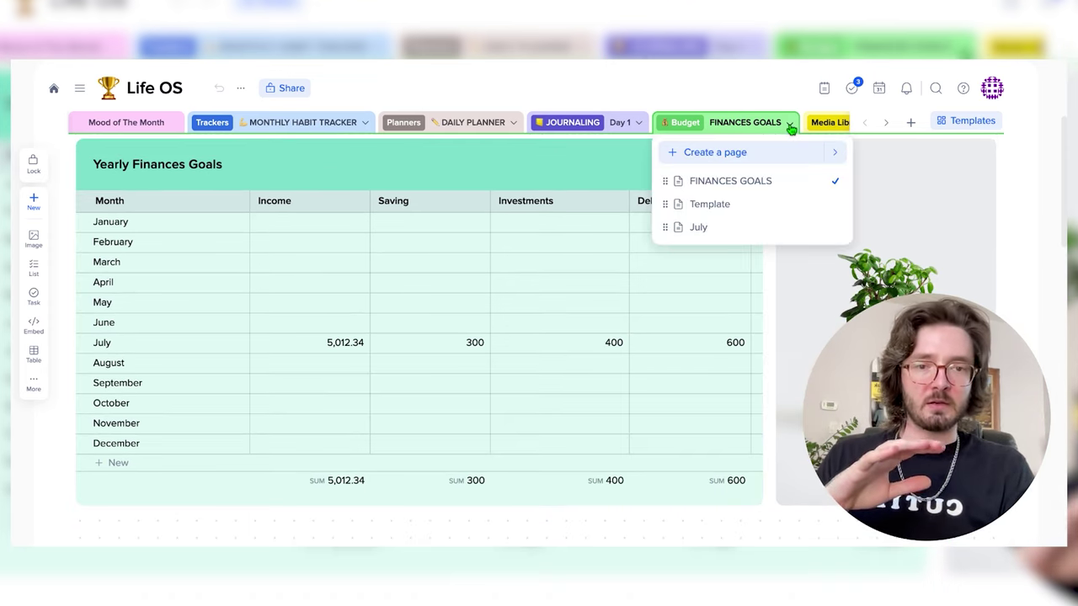
pyautogui.click(769, 203)
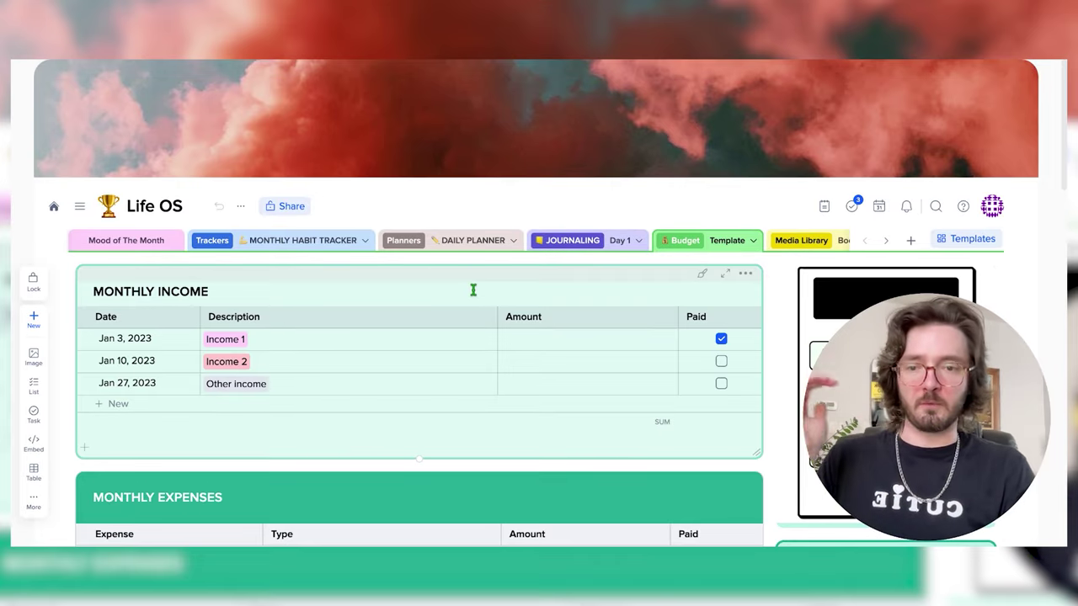
pyautogui.scroll(-2, 475, 292)
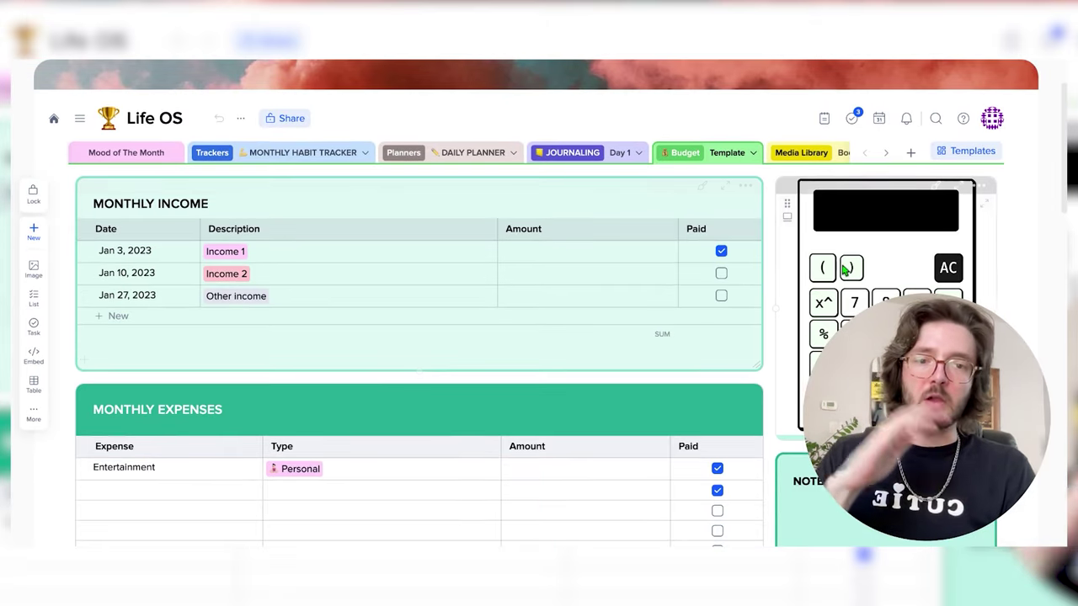
pyautogui.scroll(-2, 506, 278)
pyautogui.scroll(1, 245, 283)
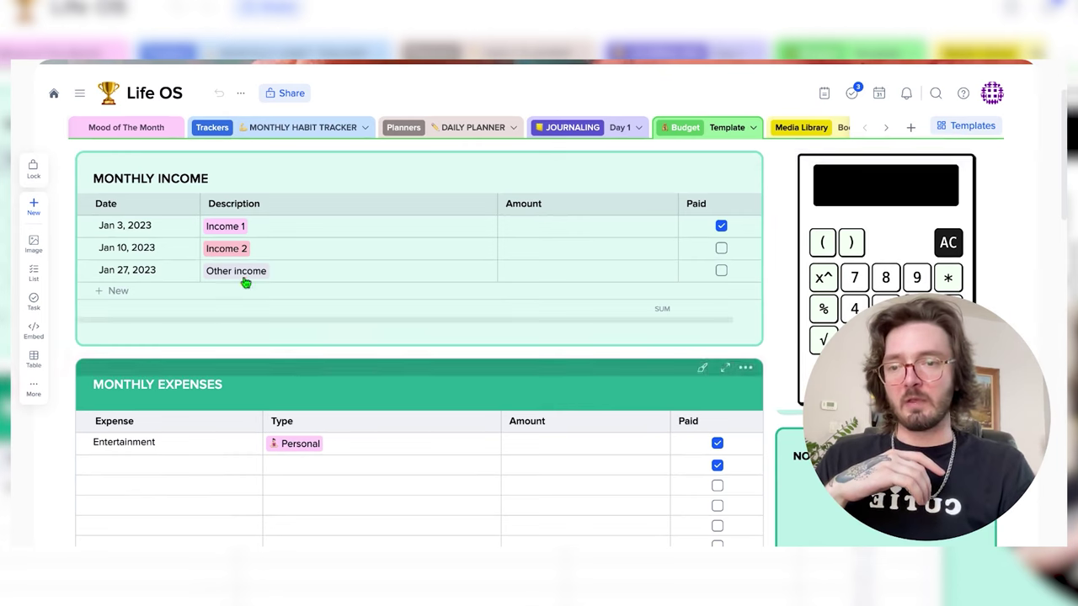
pyautogui.scroll(-2, 248, 253)
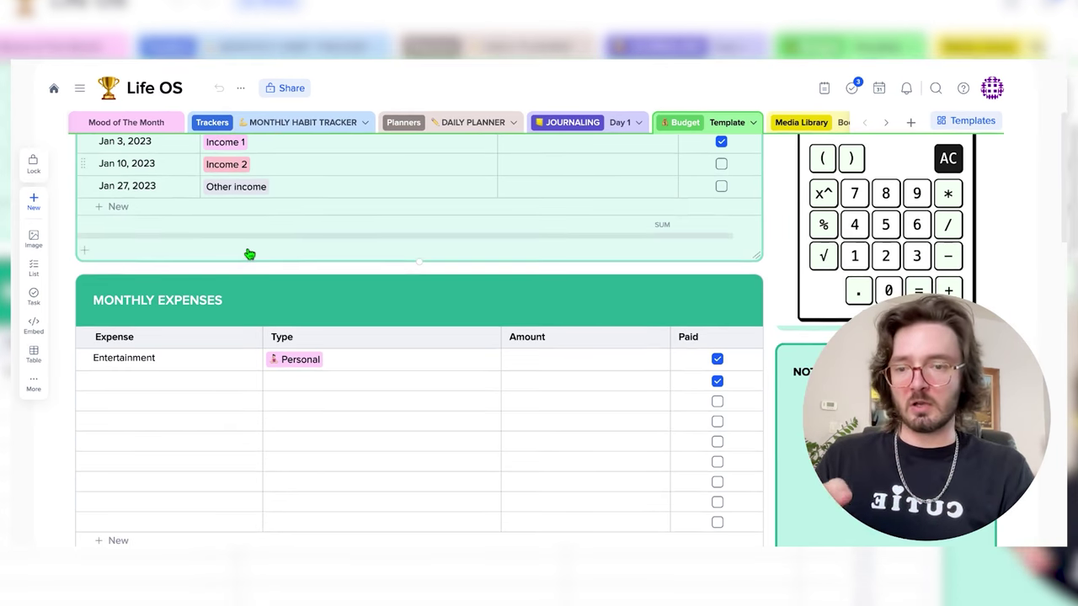
pyautogui.scroll(-6, 277, 349)
pyautogui.scroll(-2, 277, 348)
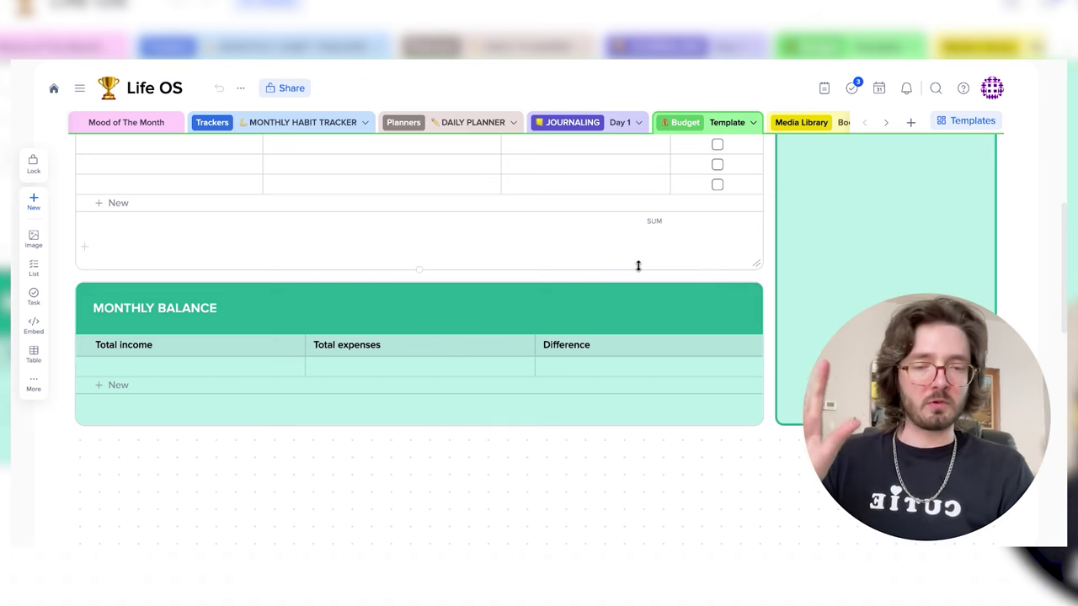
pyautogui.scroll(1, 638, 266)
pyautogui.scroll(4, 637, 265)
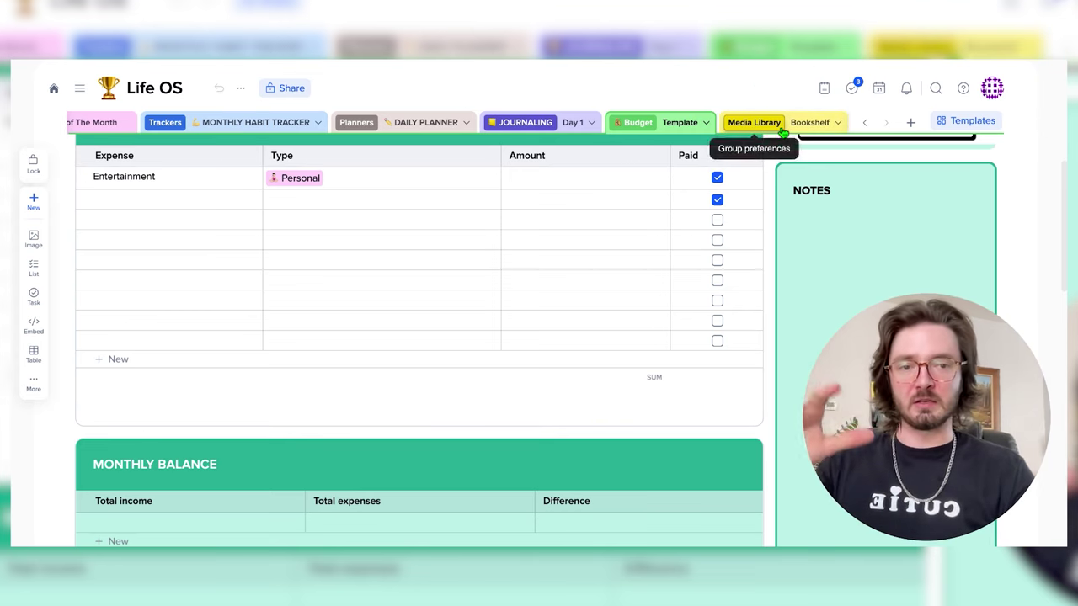
# Open the Media Library's Bookshelf page and look over its books in the Board by Reading Status view.
pyautogui.click(817, 123)
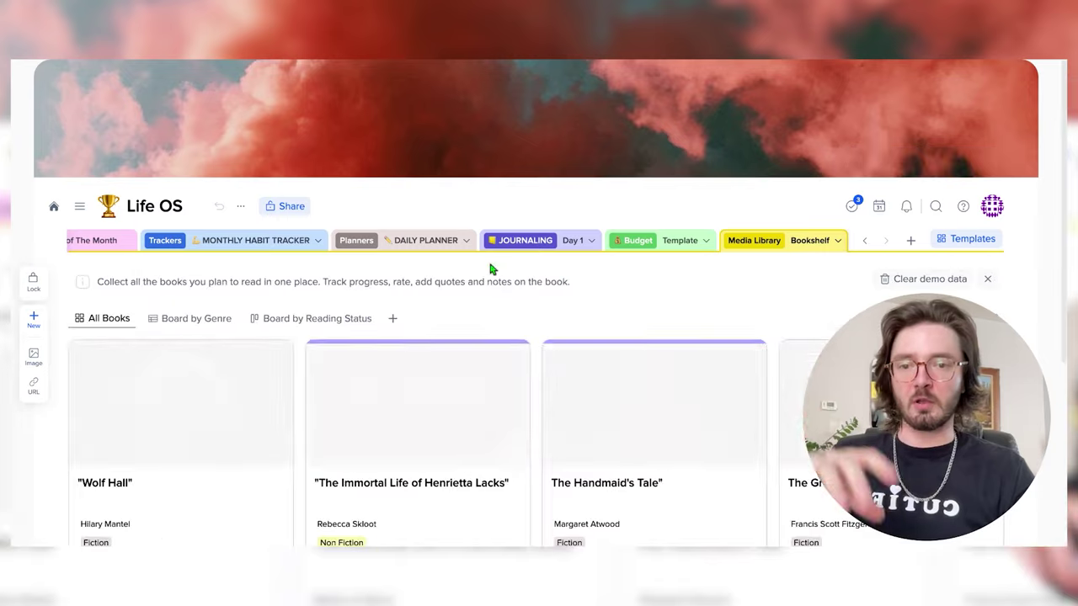
pyautogui.scroll(-1, 466, 266)
pyautogui.scroll(-2, 467, 266)
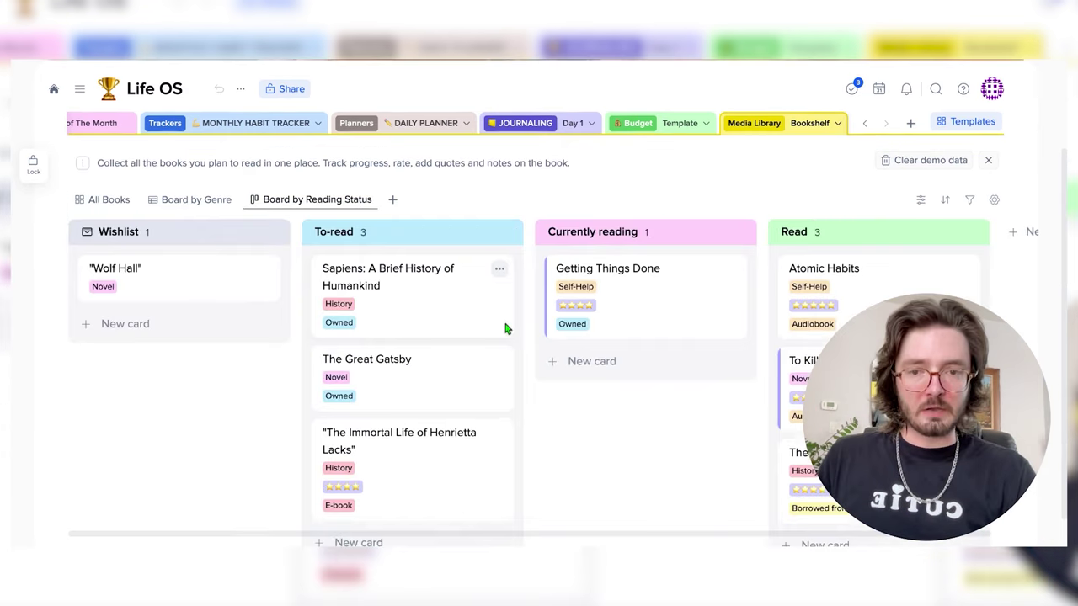
pyautogui.hscroll(2, 505, 329)
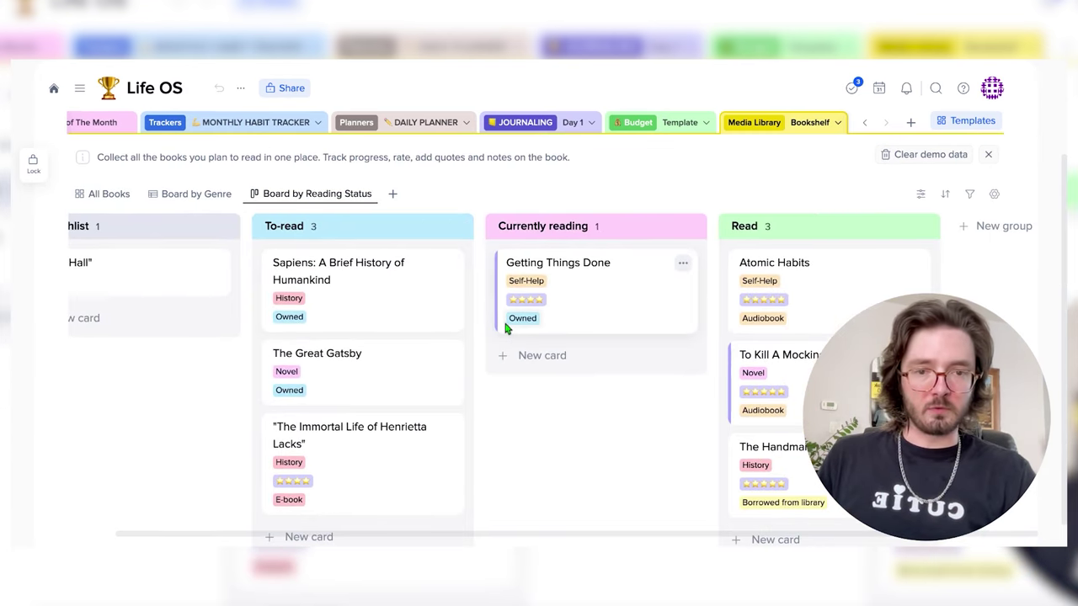
# Open the Movies Tracker page and look across its board from waiting and planned titles to already watched ones.
pyautogui.click(838, 124)
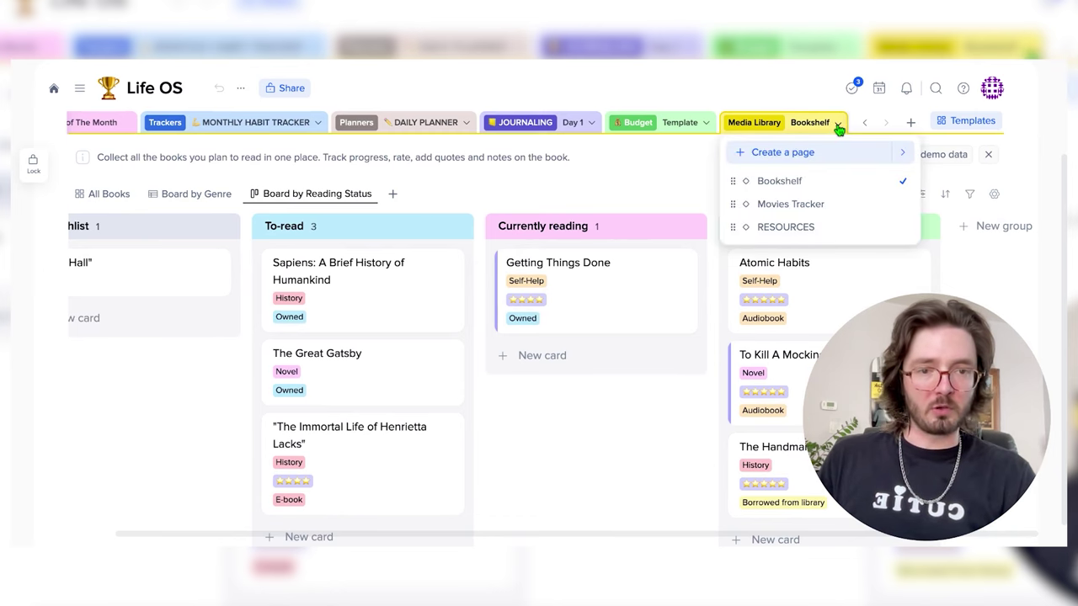
pyautogui.click(801, 207)
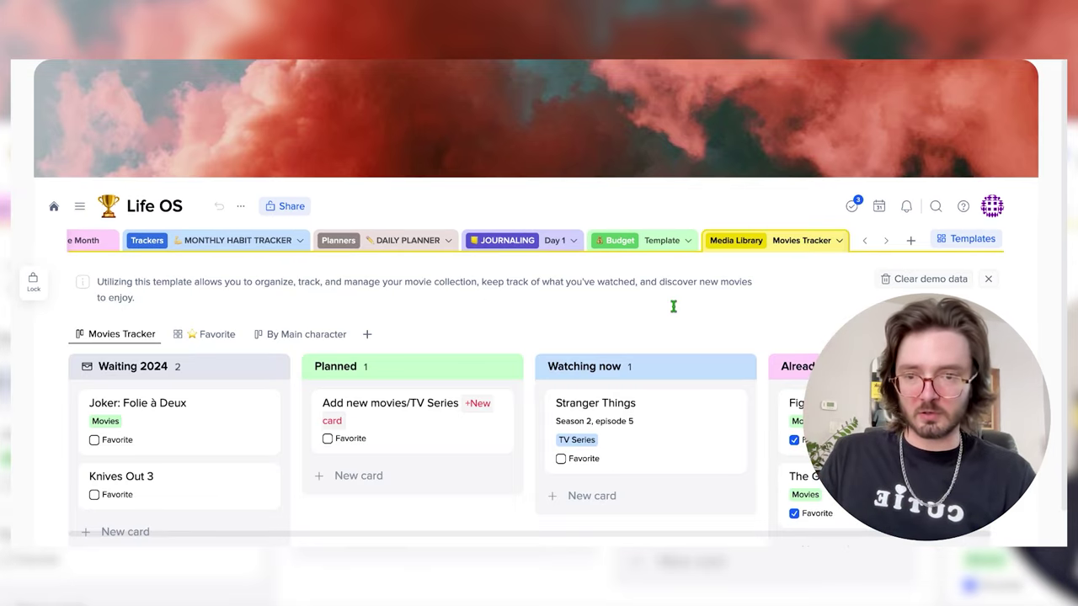
pyautogui.scroll(-1, 674, 307)
pyautogui.hscroll(1, 384, 417)
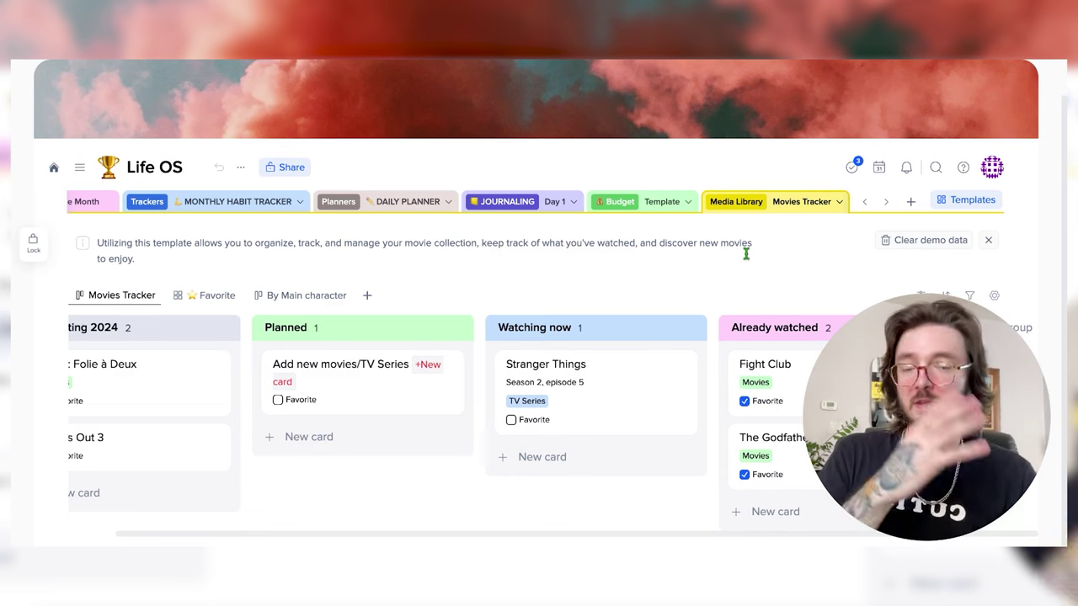
# Open the Media Library's RESOURCES page, look over the By topic table, and switch to the RESOURCES board view.
pyautogui.click(839, 210)
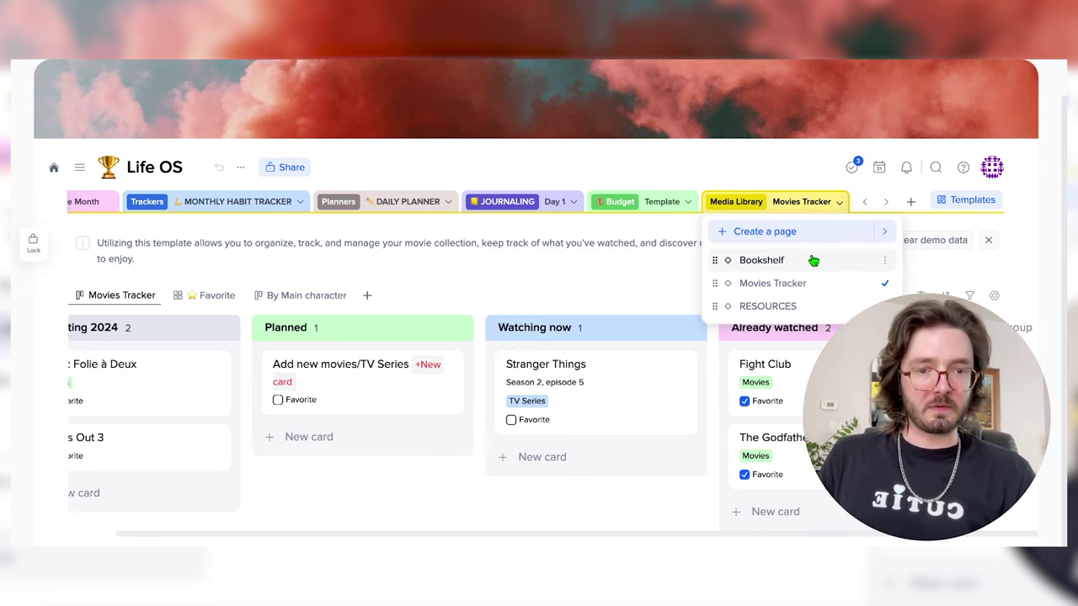
pyautogui.click(768, 307)
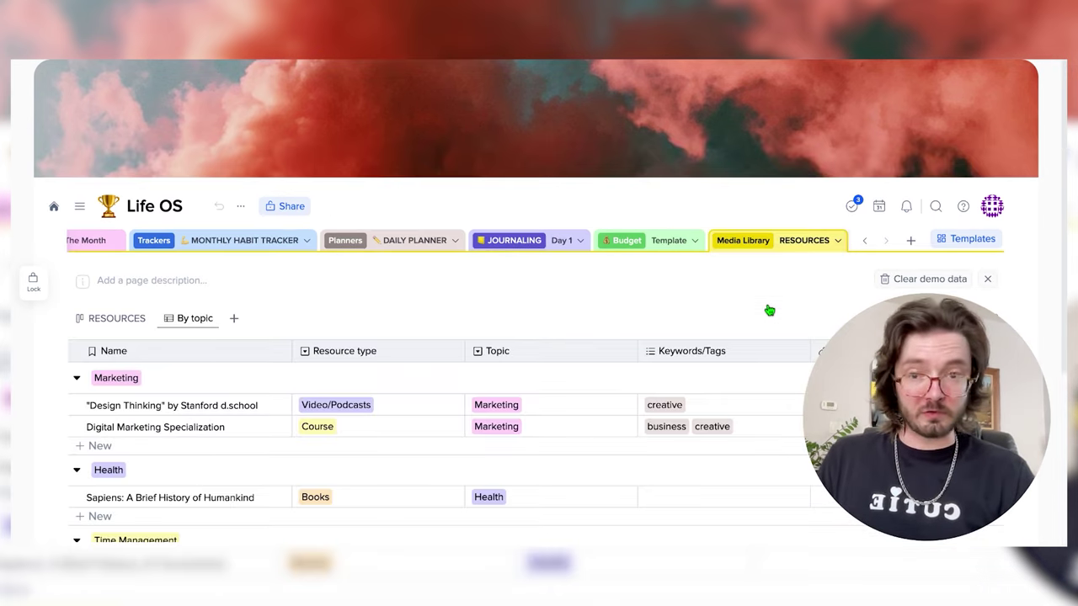
pyautogui.scroll(-2, 356, 327)
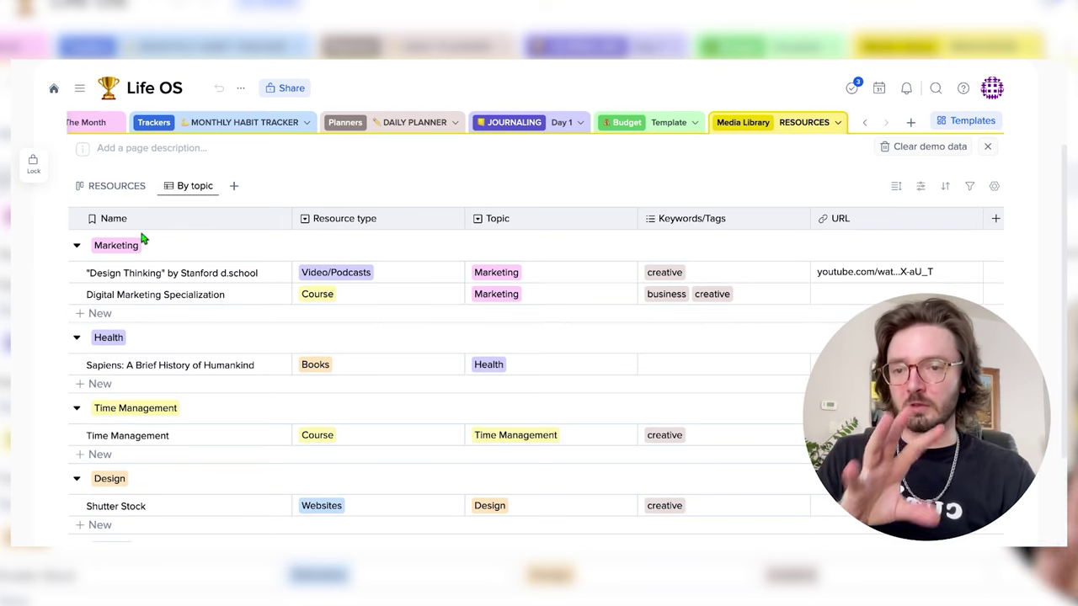
pyautogui.click(113, 187)
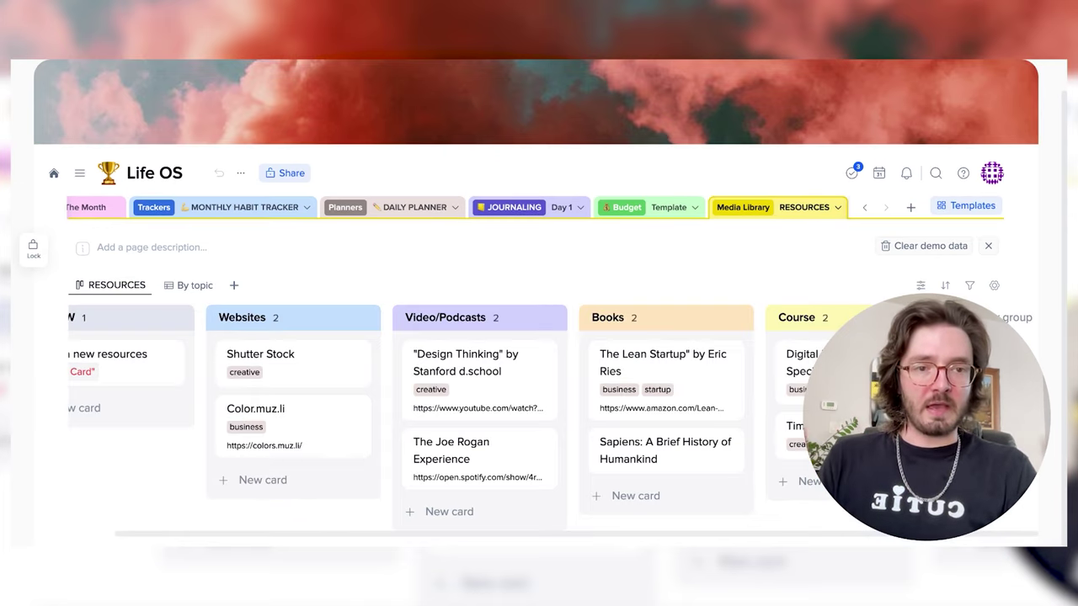
# Move the Inbox note "How to Make $10k/Month as a Writer" to the RESOURCES collection and check the contents of its new card.
pyautogui.click(852, 173)
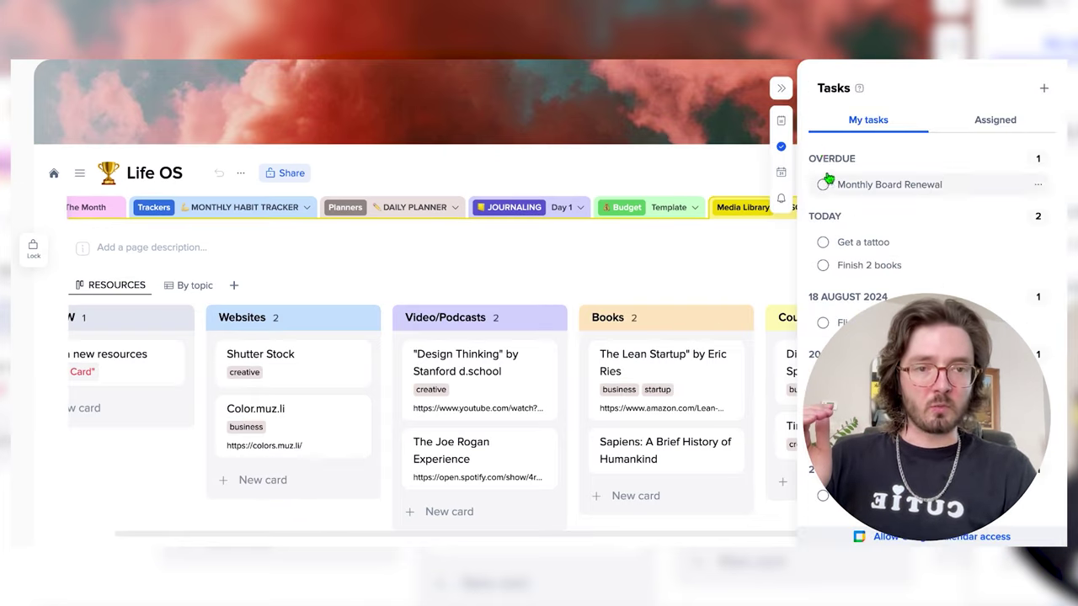
pyautogui.click(782, 121)
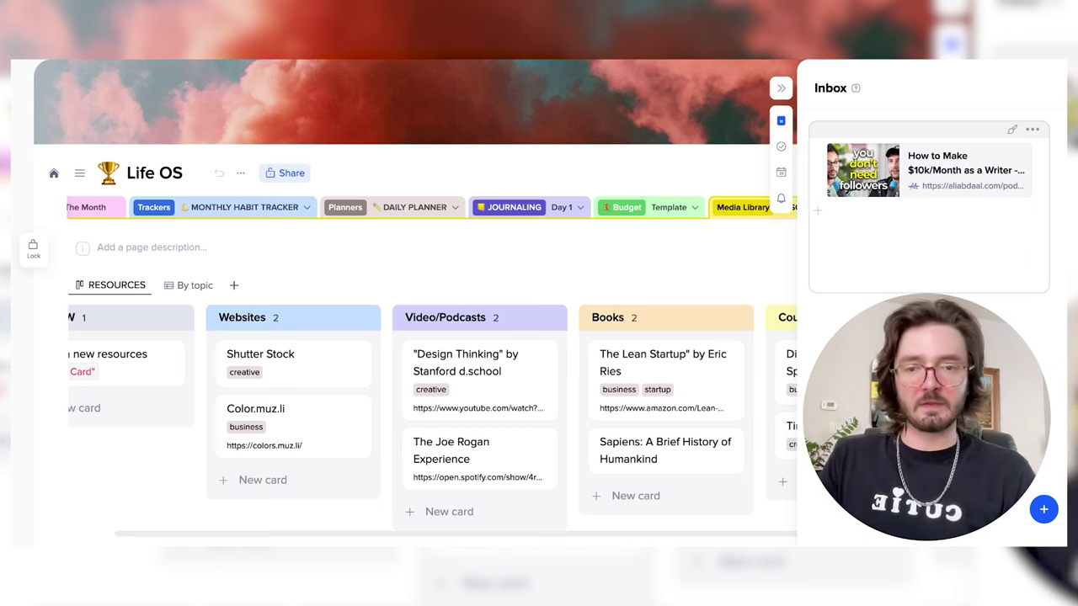
pyautogui.click(1033, 131)
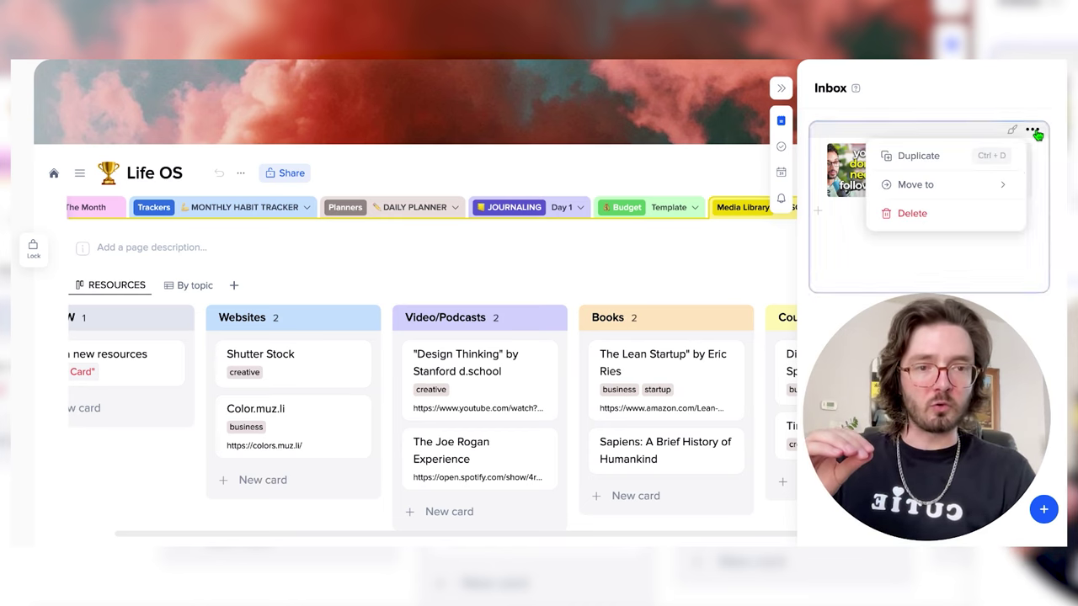
pyautogui.moveTo(963, 186)
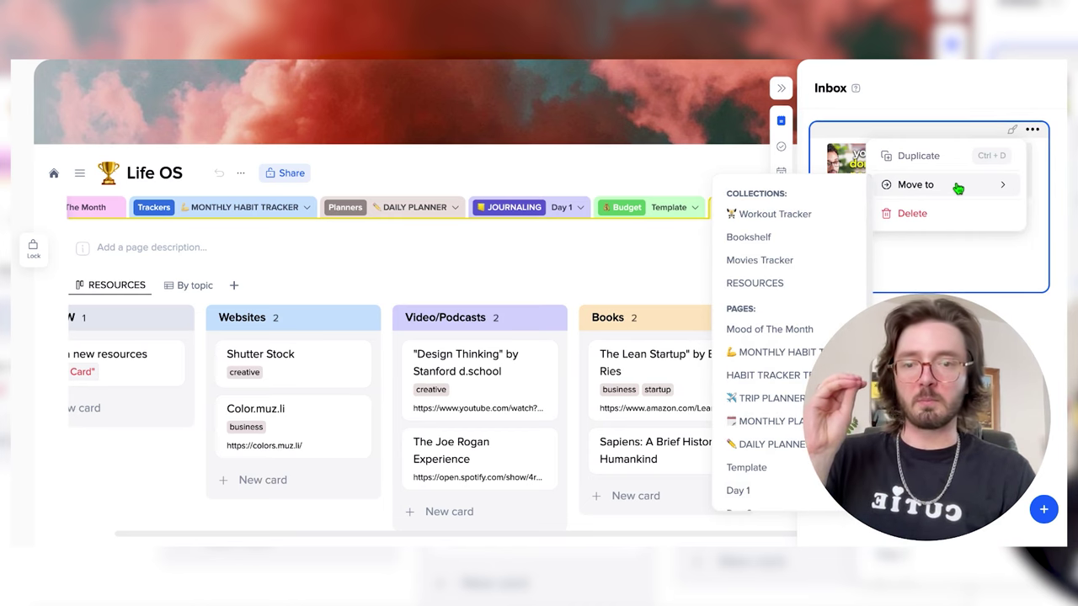
pyautogui.click(754, 284)
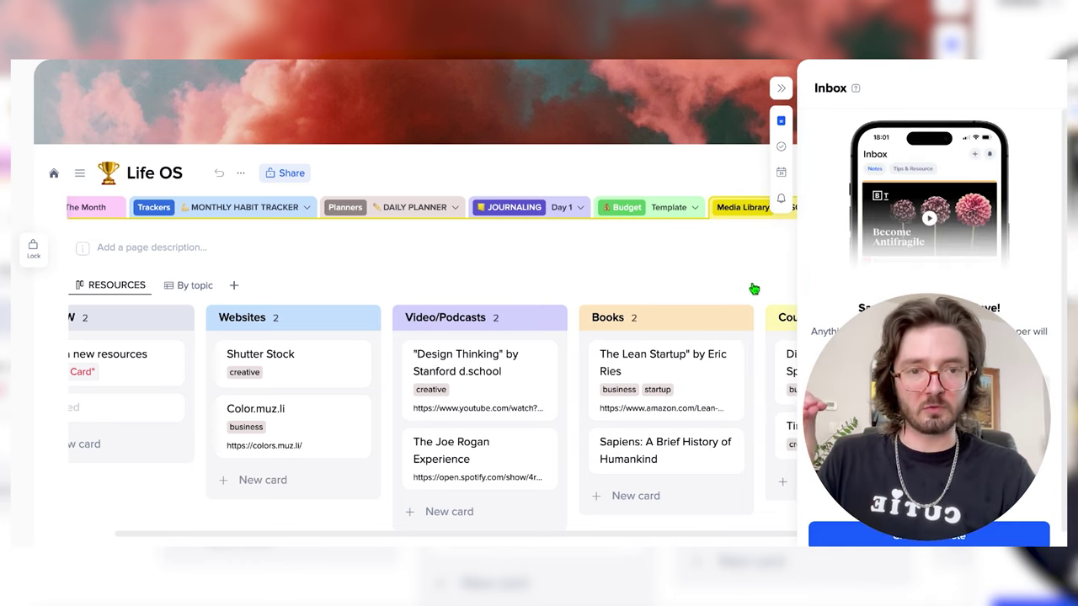
pyautogui.click(160, 407)
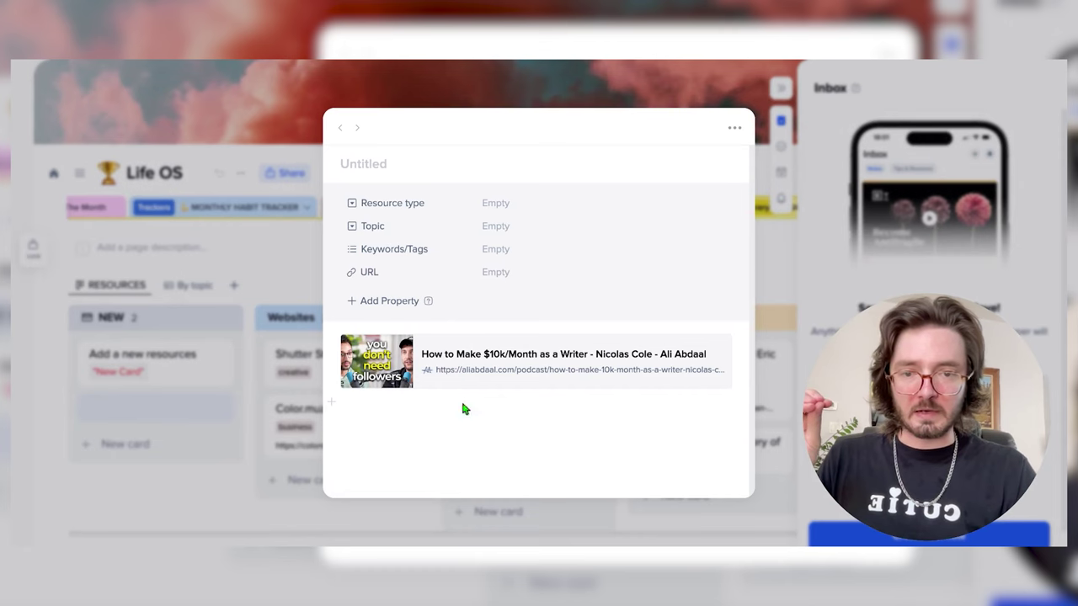
pyautogui.click(762, 153)
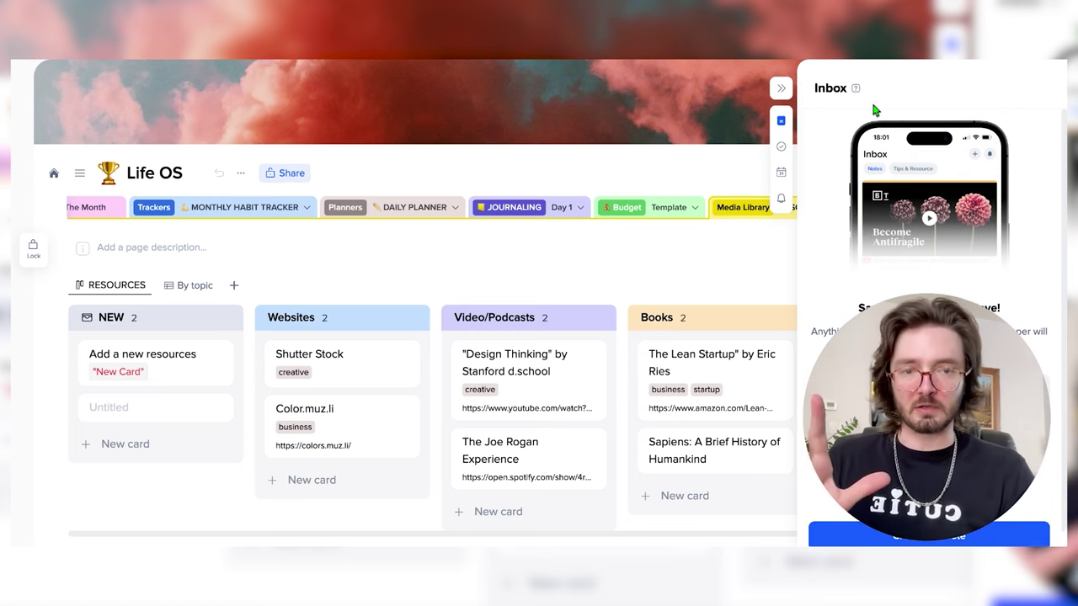
# Look over the My tasks list, and view the dated tasks in the August 2024 calendar.
pyautogui.click(781, 146)
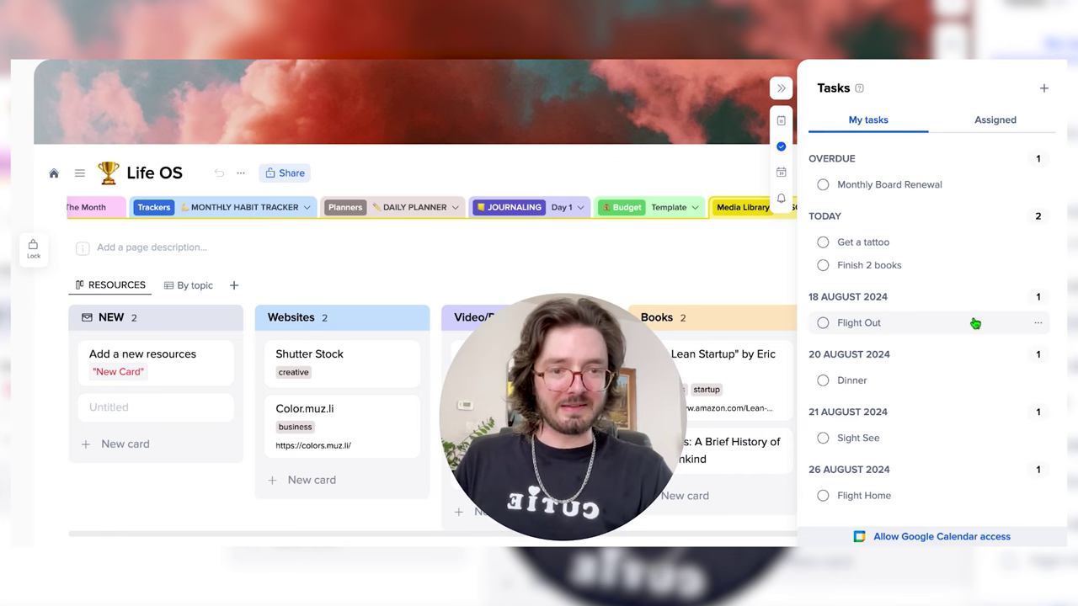
pyautogui.click(781, 172)
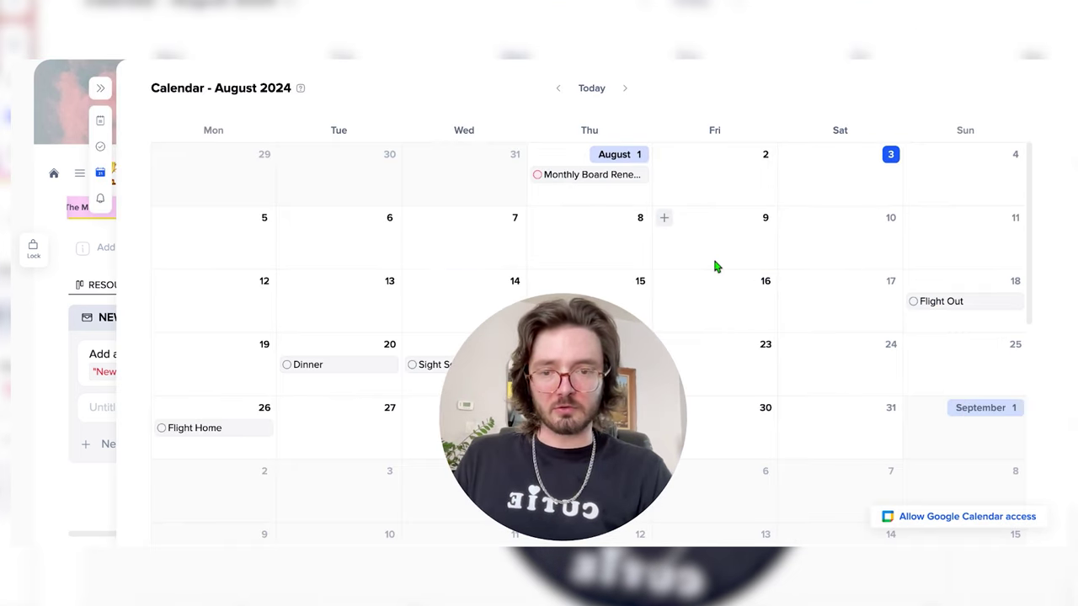
pyautogui.scroll(-1, 714, 266)
pyautogui.scroll(-1, 714, 267)
pyautogui.scroll(2, 712, 265)
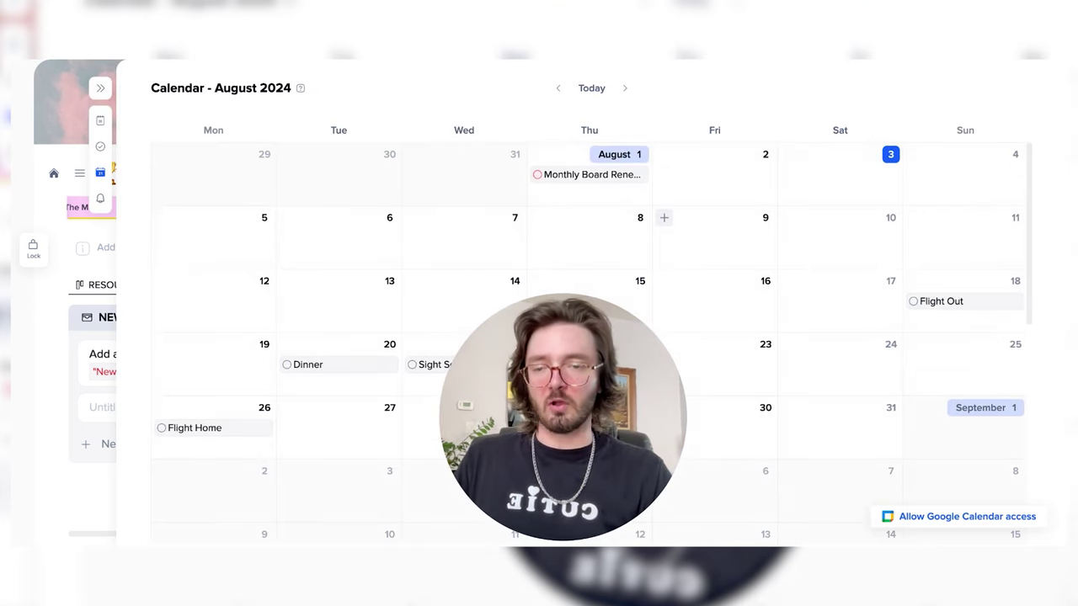